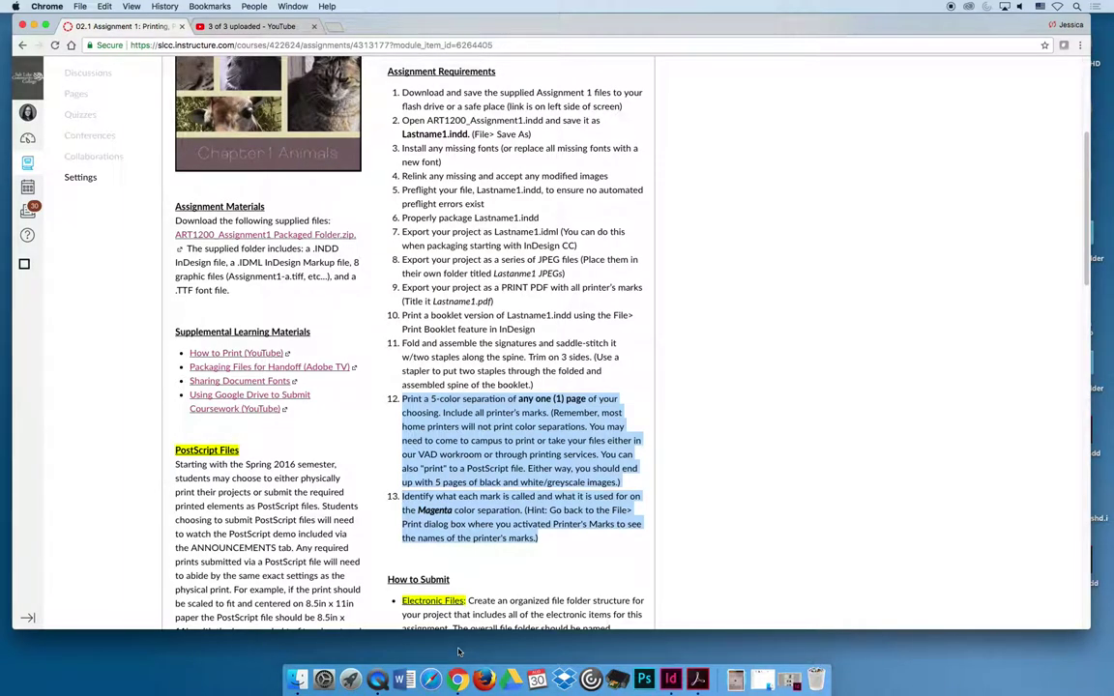
# - Switch the course to Student View from its Settings page
pyautogui.click(716, 526)
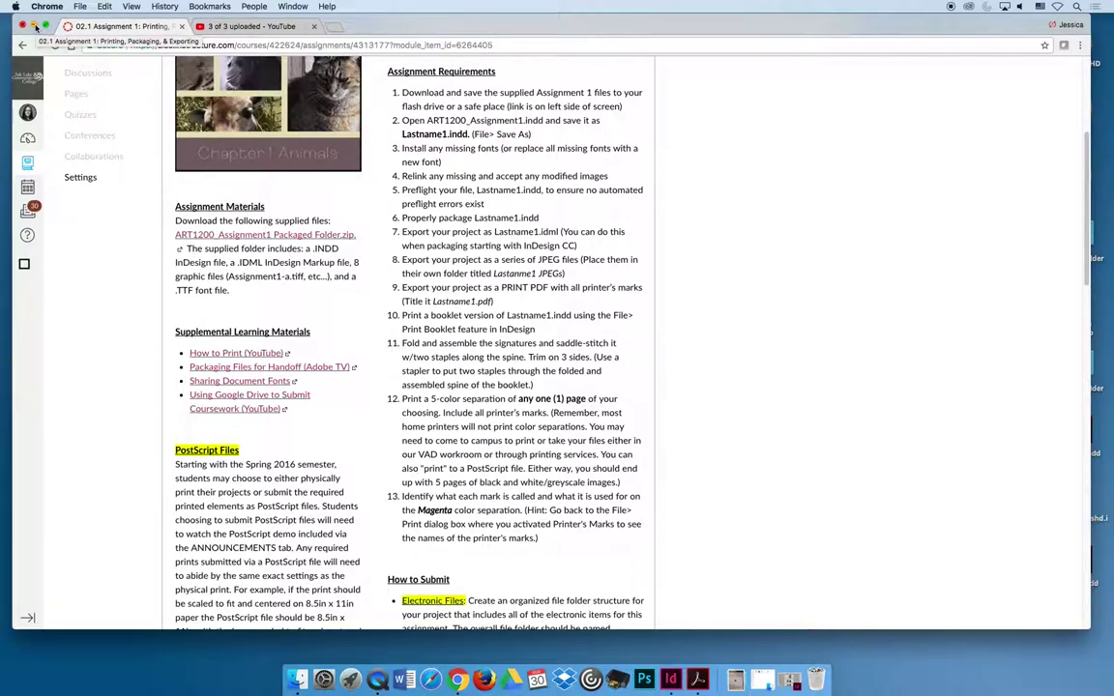
pyautogui.scroll(5, 122, 464)
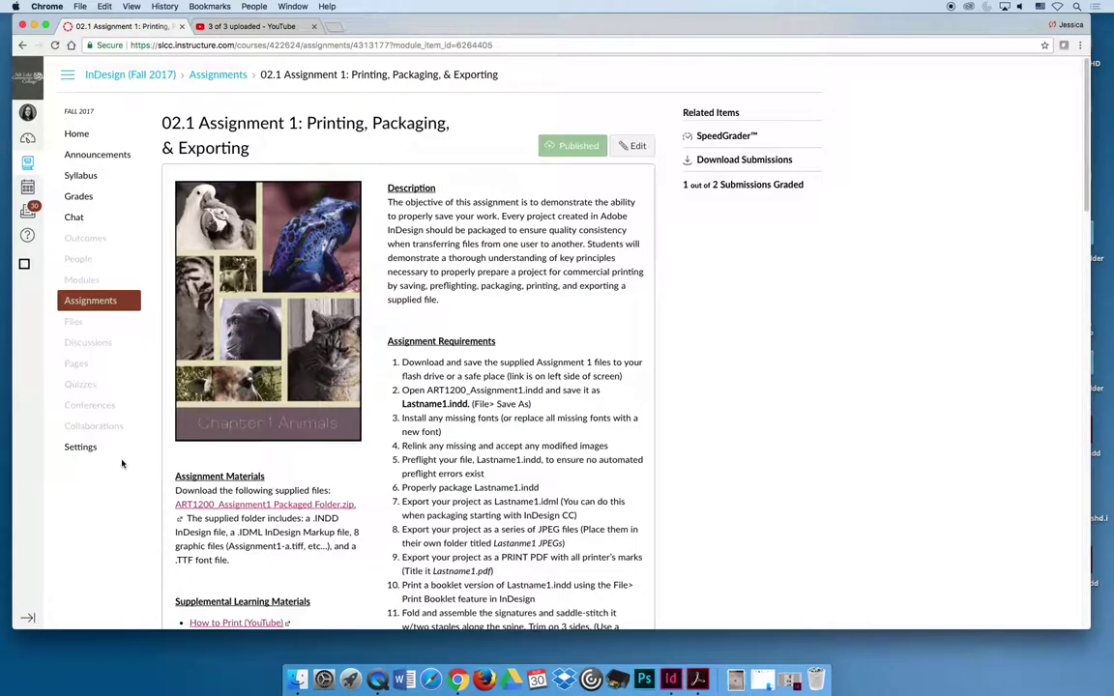
pyautogui.click(87, 447)
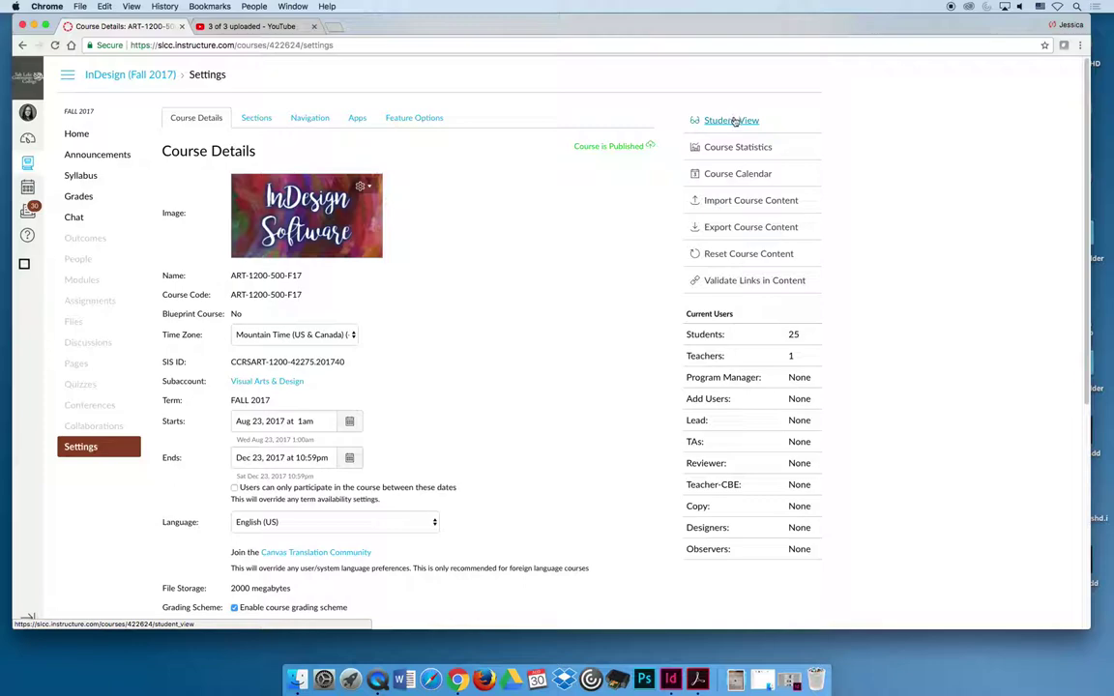
pyautogui.click(735, 122)
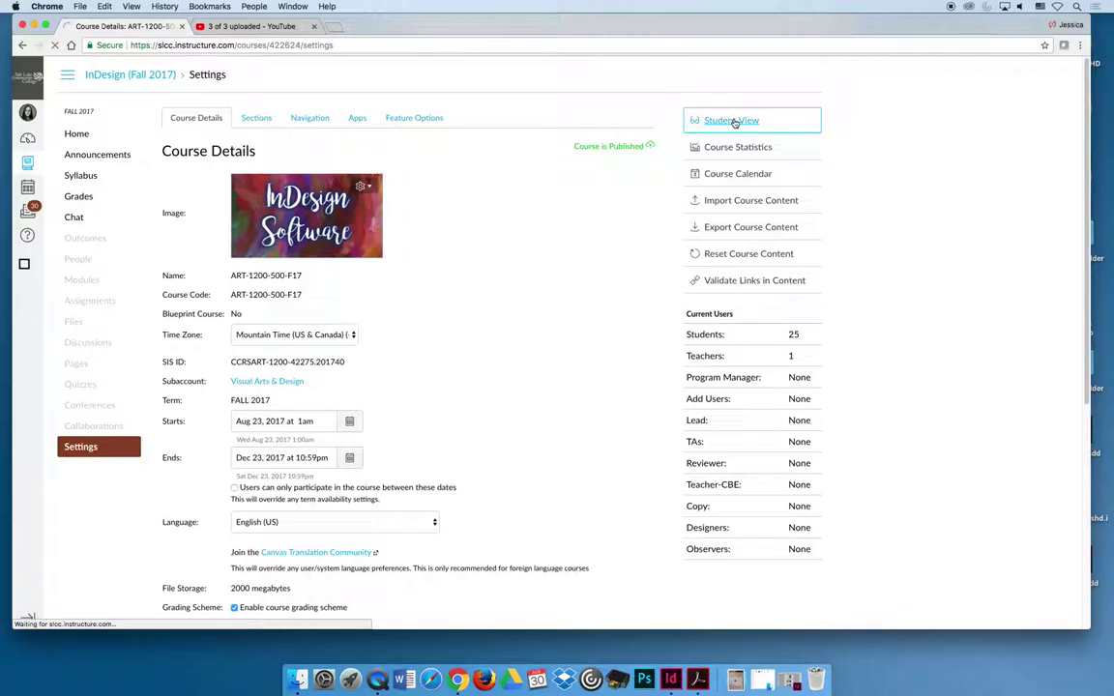
# - Collapse MODULE 01, expand MODULE 02 and open 02.1 Assignment 1
pyautogui.click(196, 155)
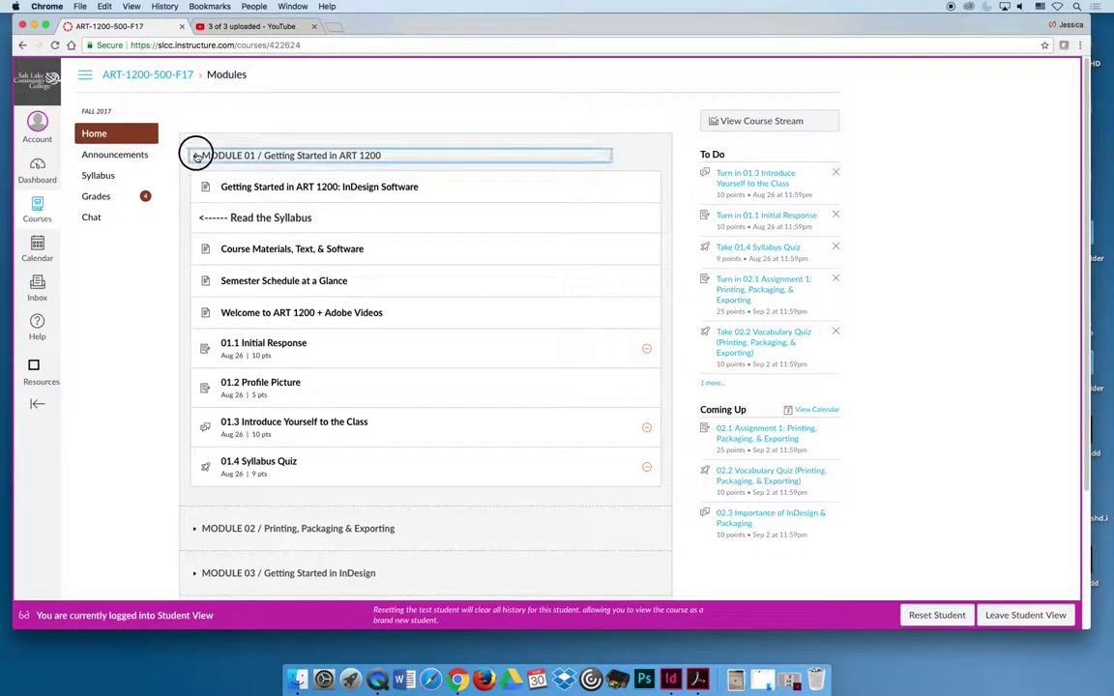
pyautogui.click(194, 201)
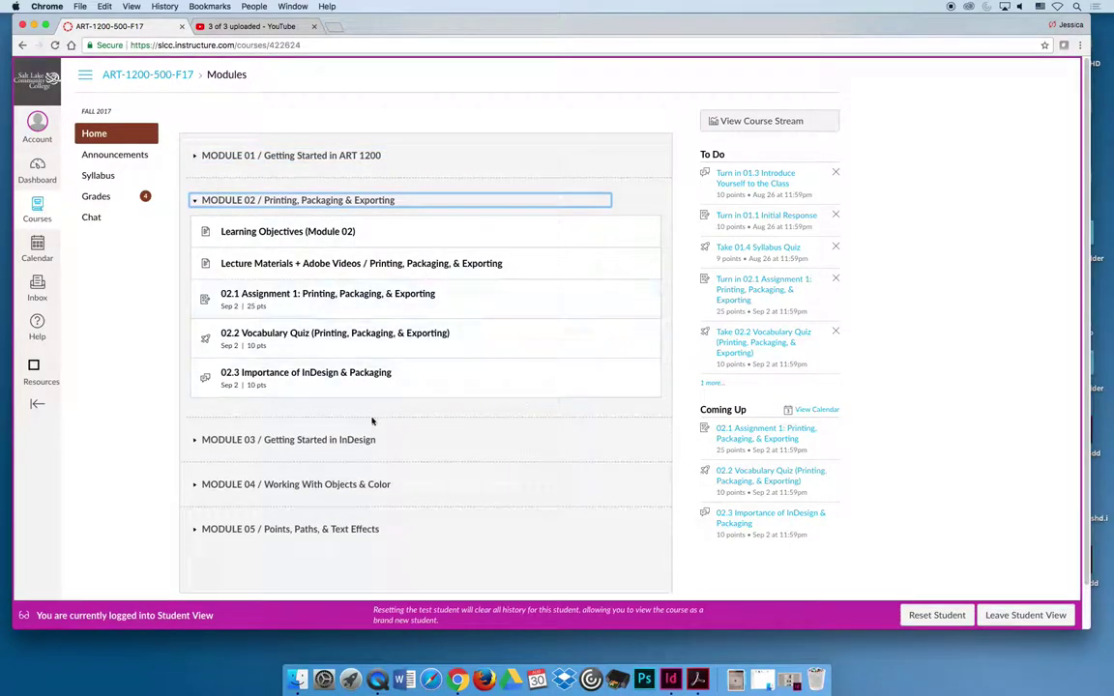
pyautogui.click(330, 295)
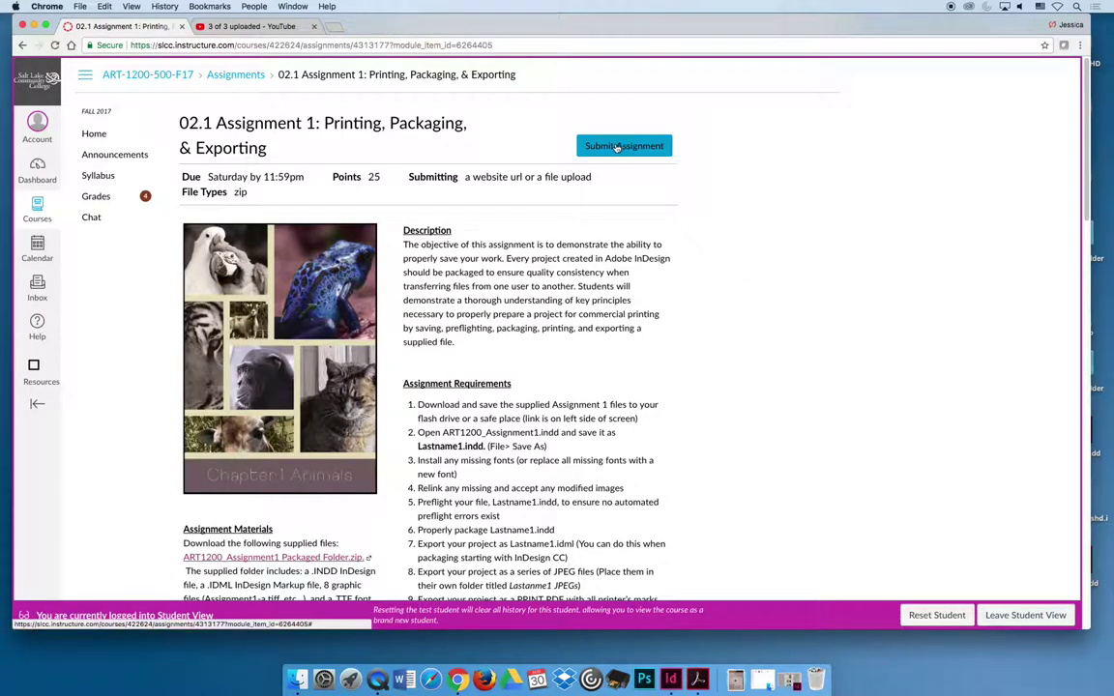
# - Start a submission and compare the File Upload, Google Drive and Website URL options, ending on Website URL
pyautogui.click(617, 149)
pyautogui.scroll(3, 549, 176)
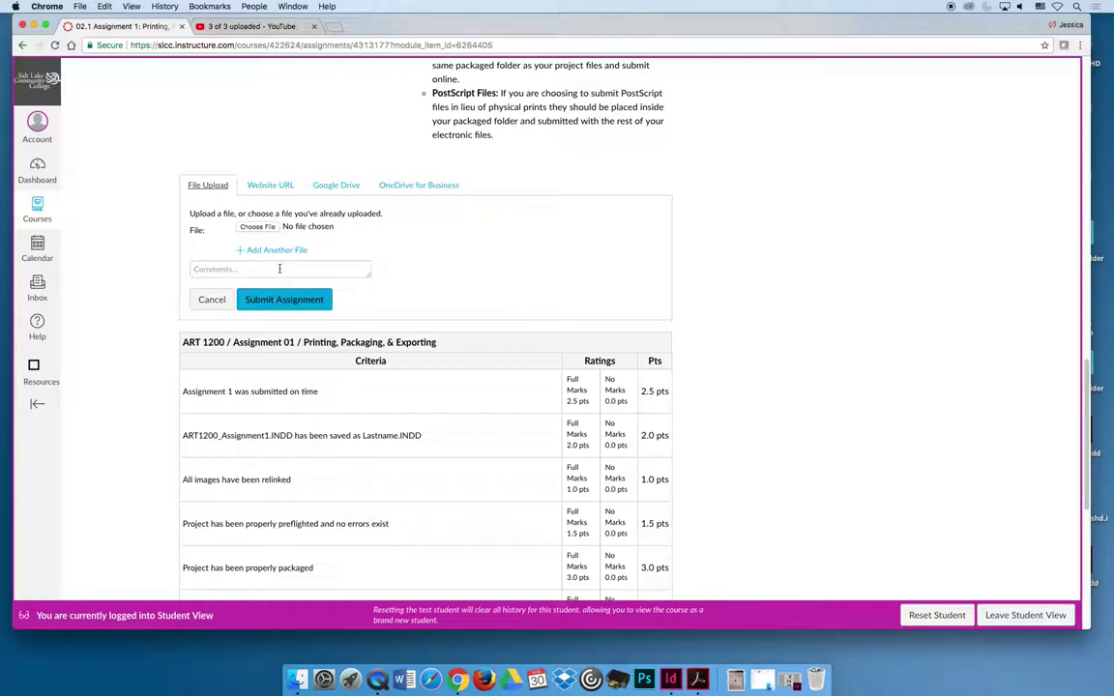
pyautogui.click(271, 184)
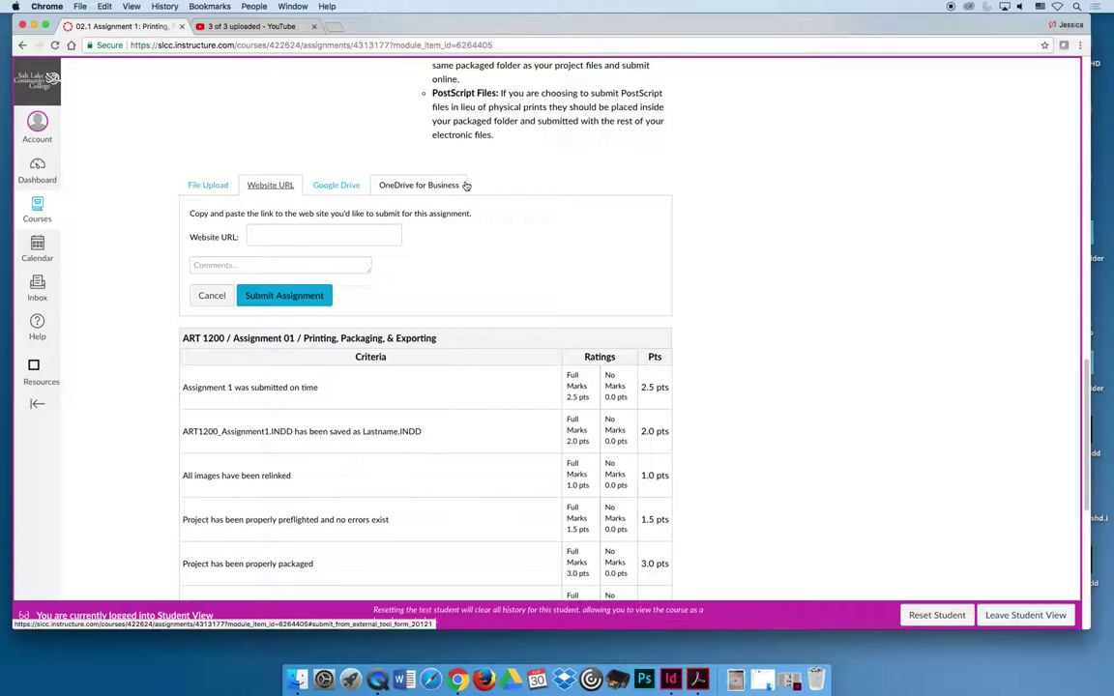
pyautogui.click(343, 184)
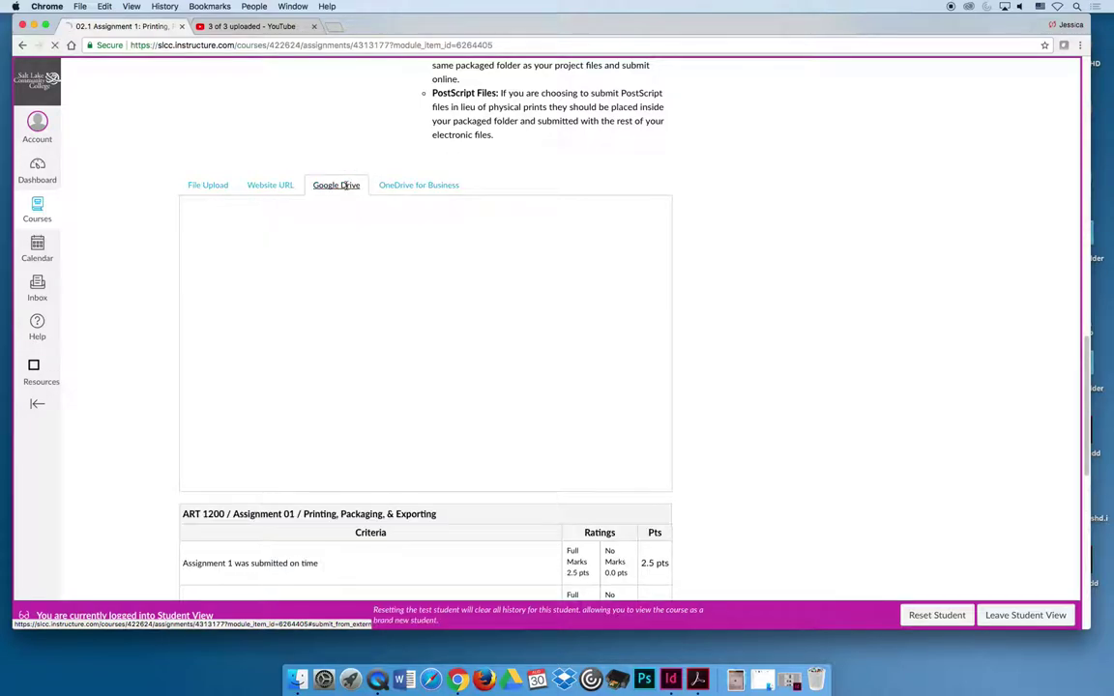
pyautogui.click(281, 184)
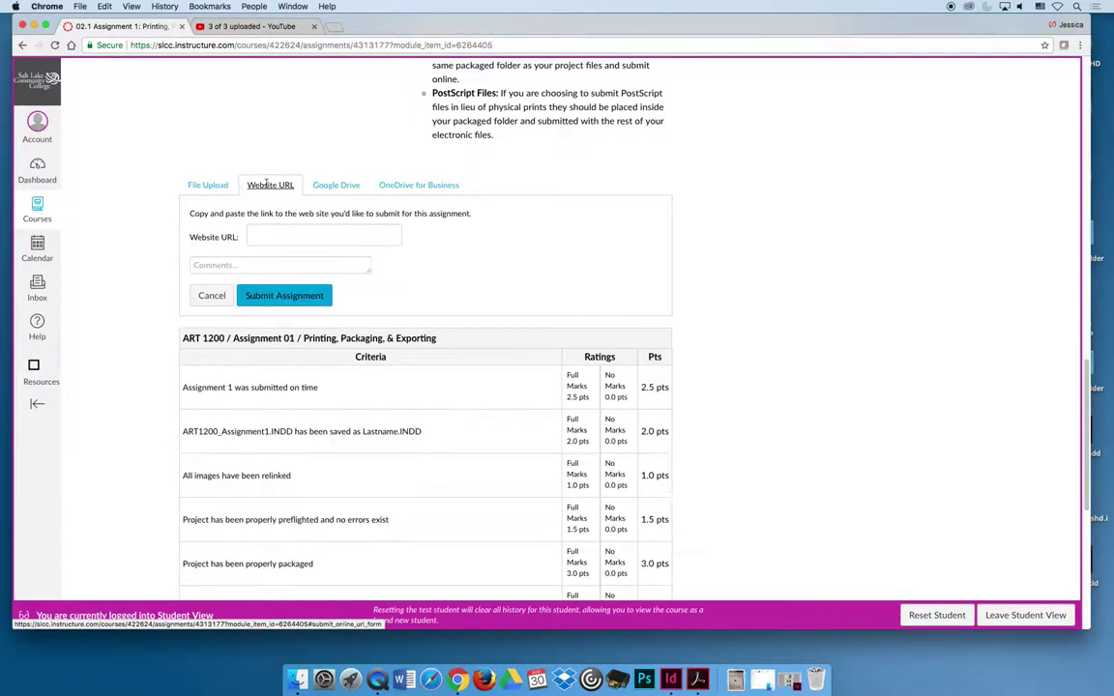
pyautogui.click(207, 185)
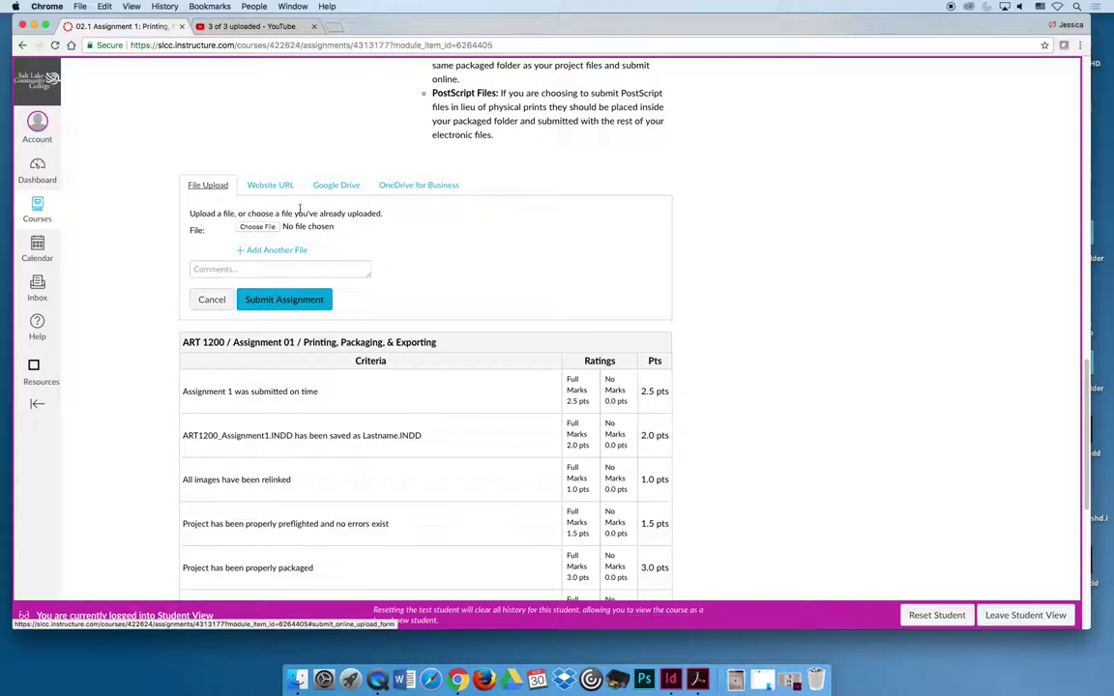
pyautogui.click(281, 184)
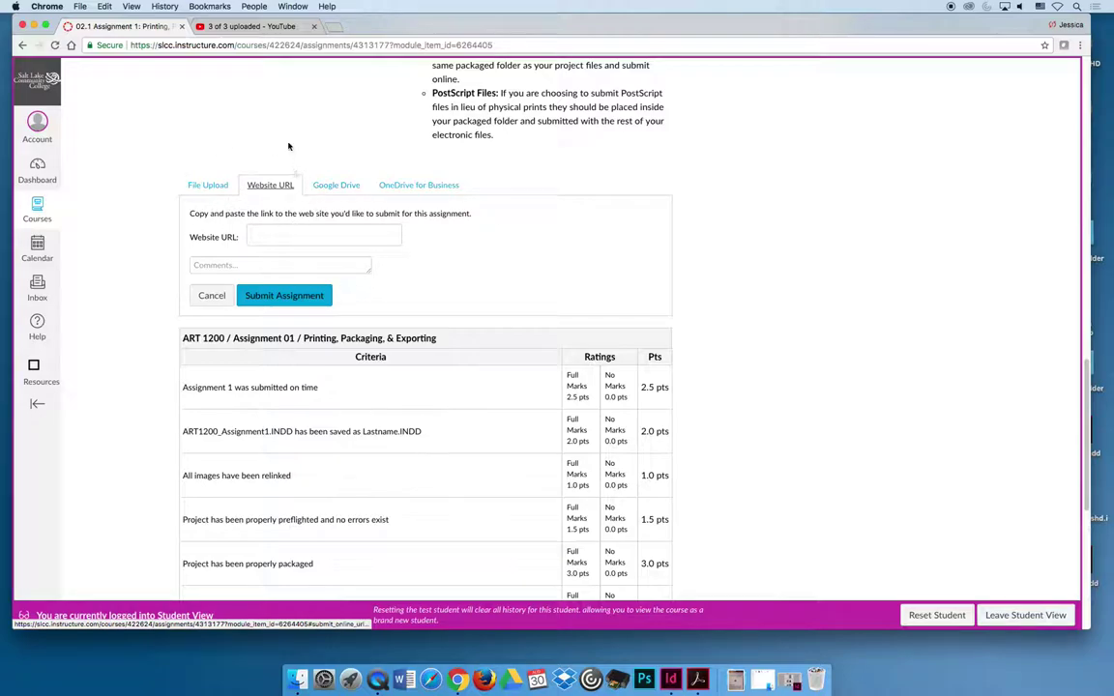
# - Minimize the browser and bring up the Curran1b Folder window on the desktop
pyautogui.click(37, 26)
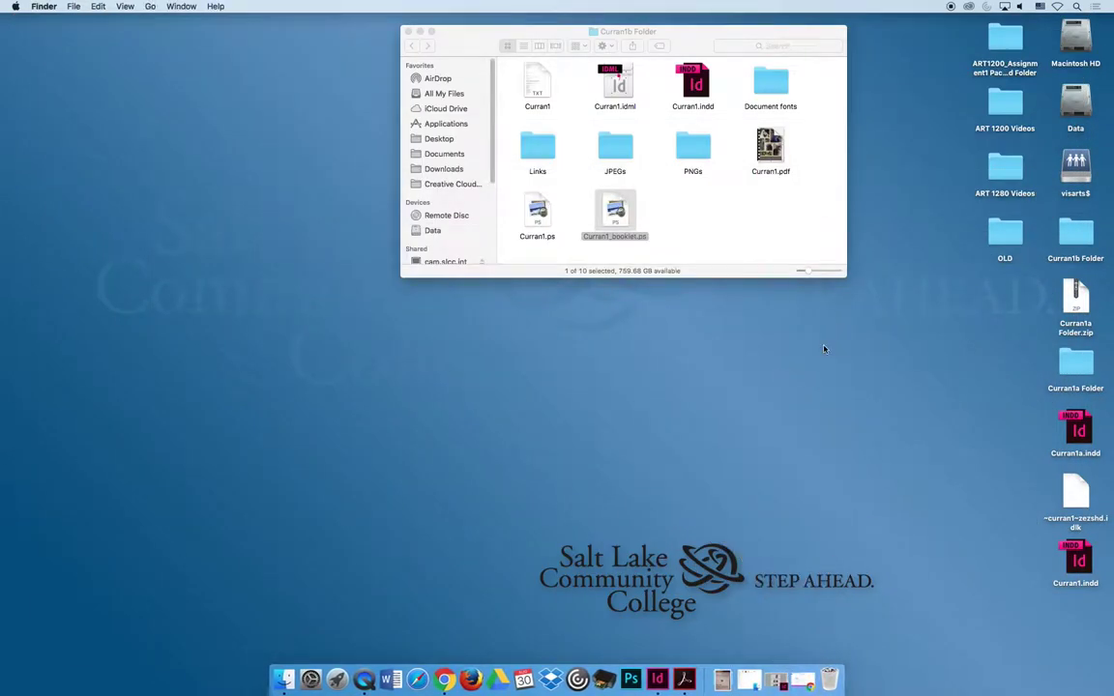
pyautogui.click(1079, 232)
pyautogui.moveTo(677, 31); pyautogui.dragTo(581, 132)
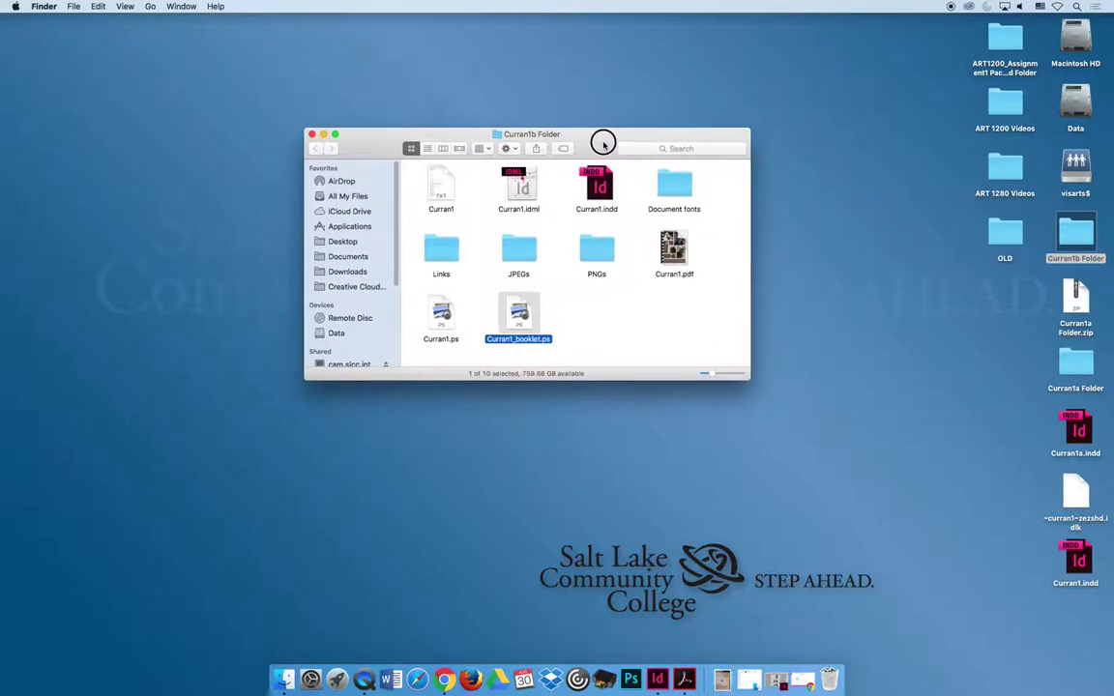
pyautogui.click(651, 322)
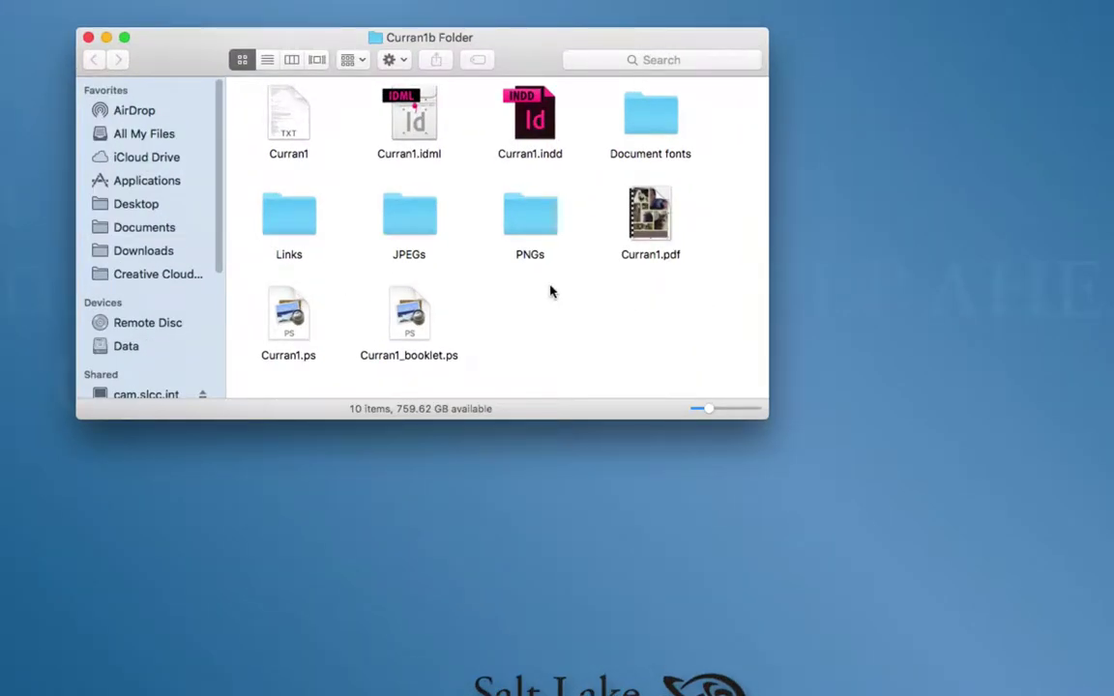
# - Highlight the JPEGs and PNGs folders, then the two PostScript files, to point them out
pyautogui.moveTo(359, 186); pyautogui.dragTo(572, 274)
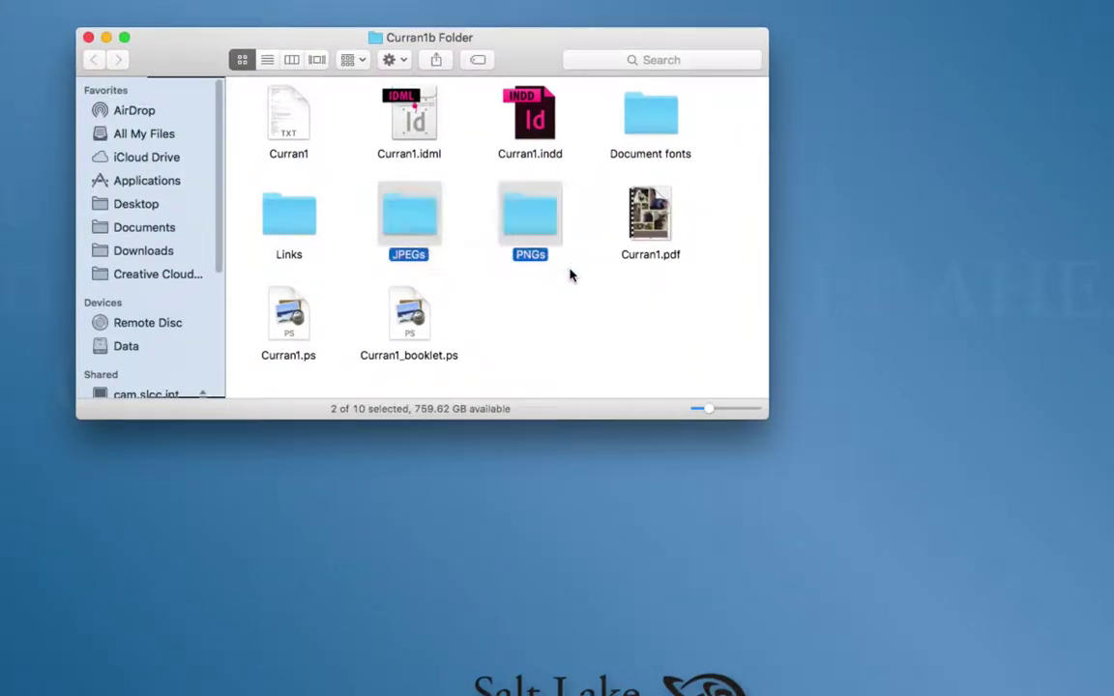
pyautogui.click(566, 348)
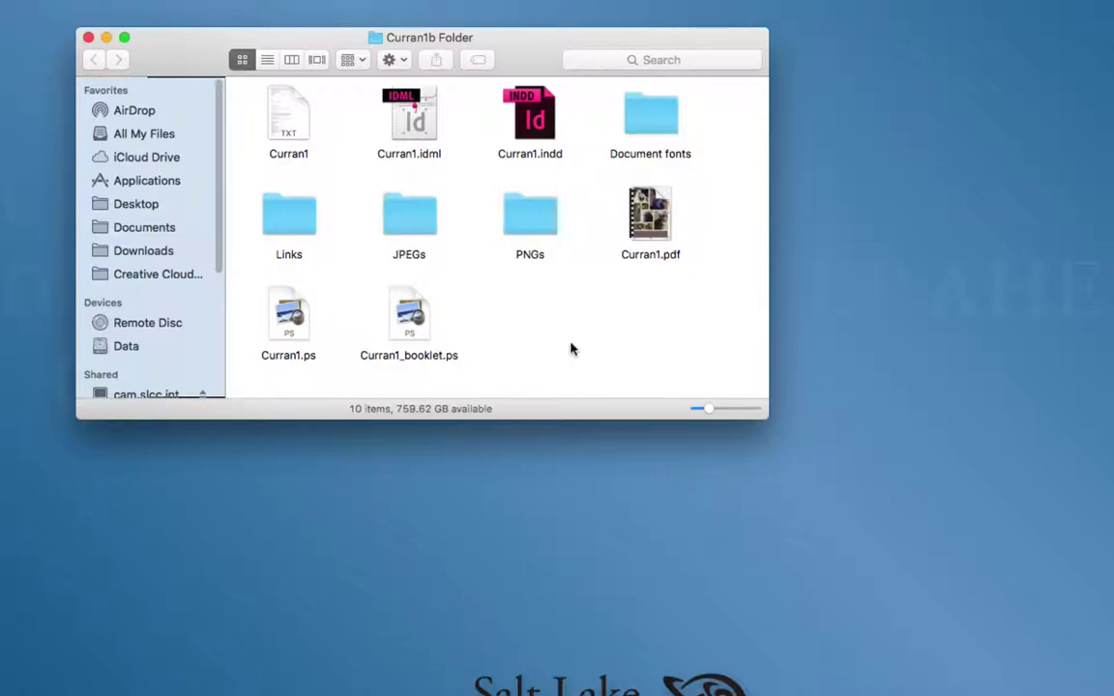
pyautogui.moveTo(556, 282); pyautogui.dragTo(310, 383)
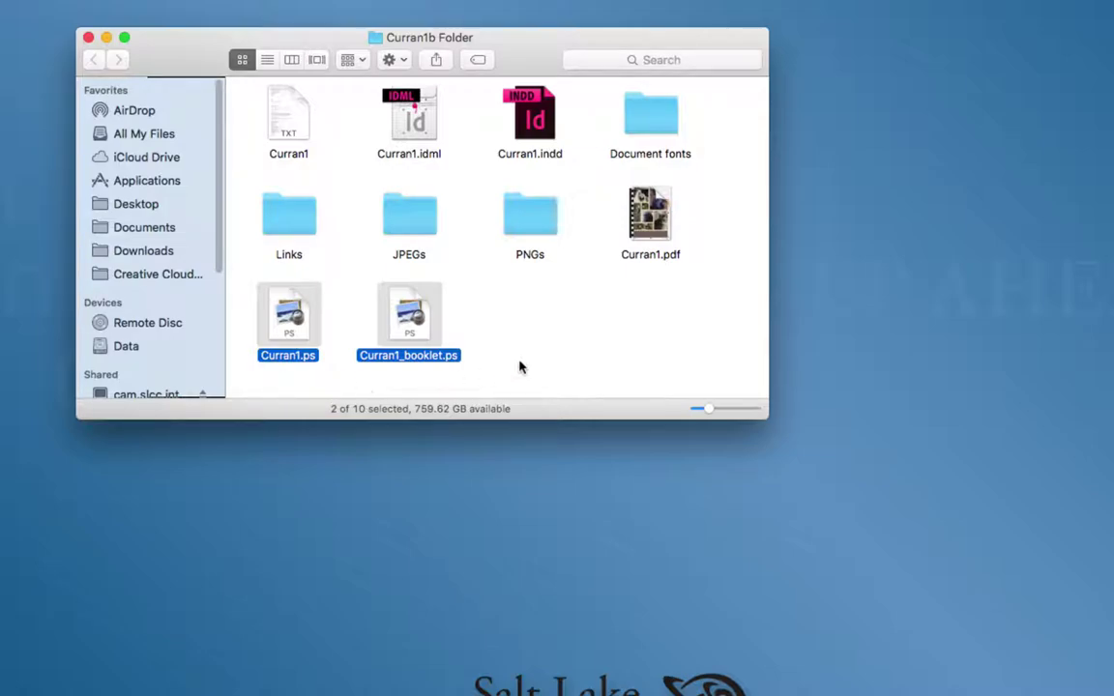
pyautogui.click(590, 349)
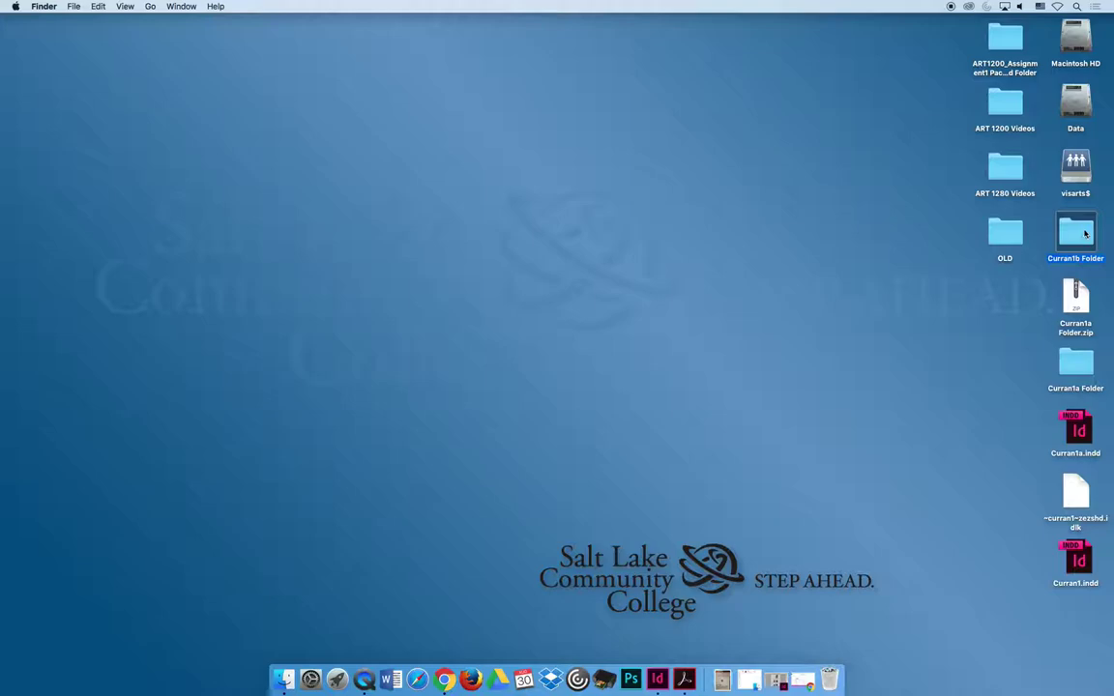
# - Compress Curran1b Folder and select the resulting Curran1b Folder.zip on the desktop
pyautogui.rightClick(1084, 234)
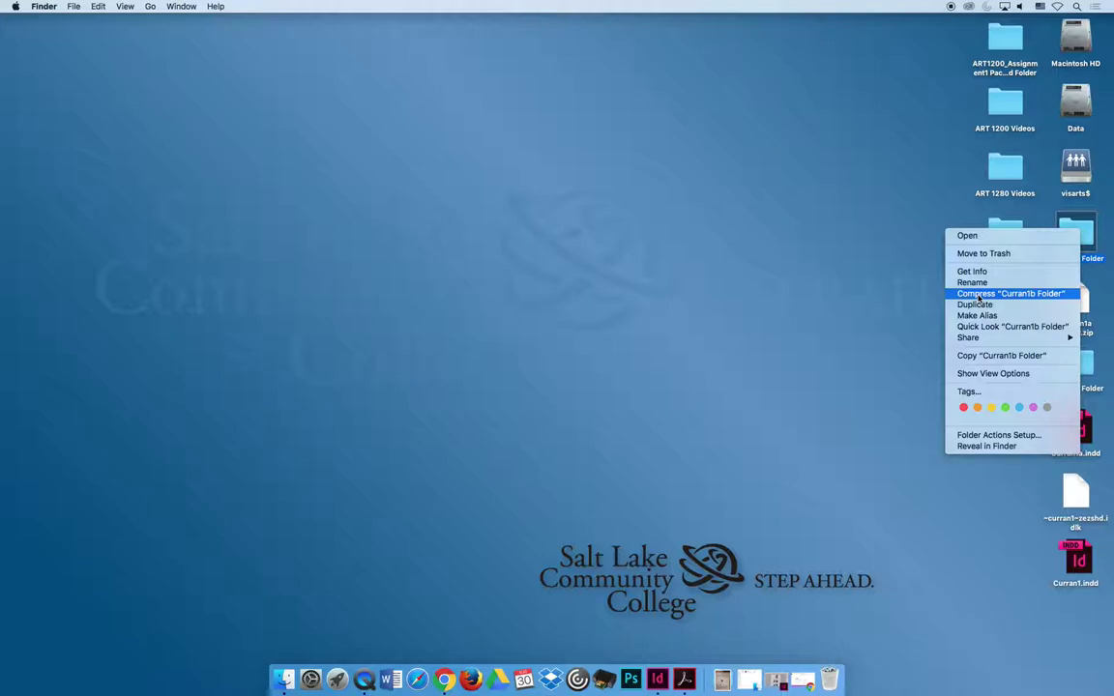
pyautogui.click(979, 295)
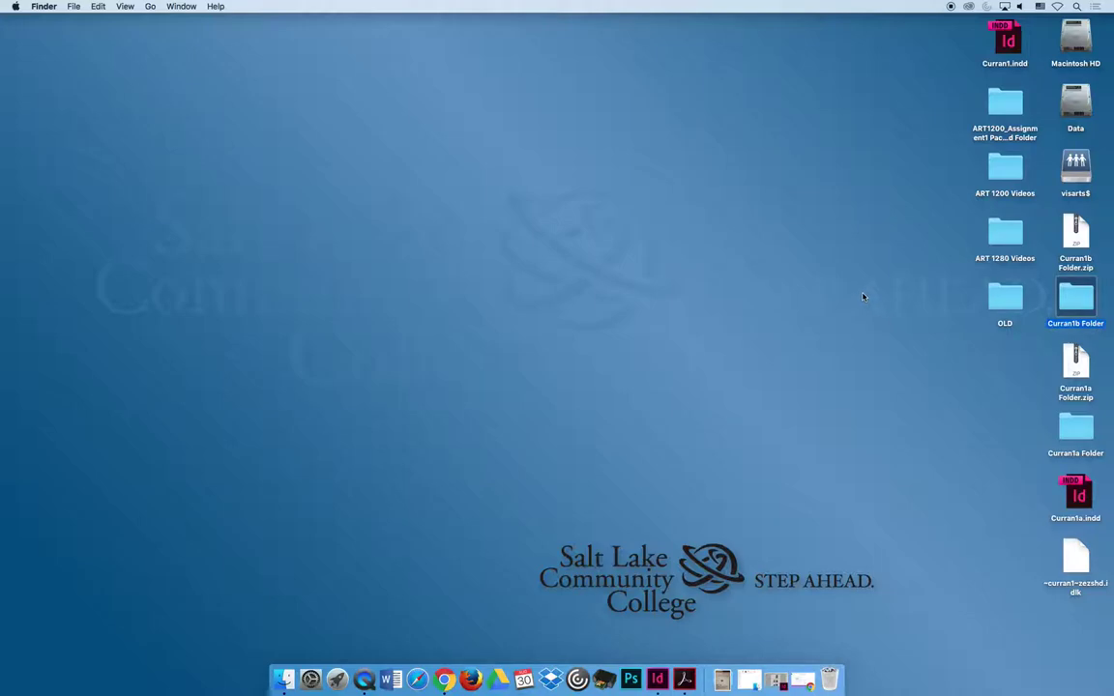
pyautogui.click(1073, 224)
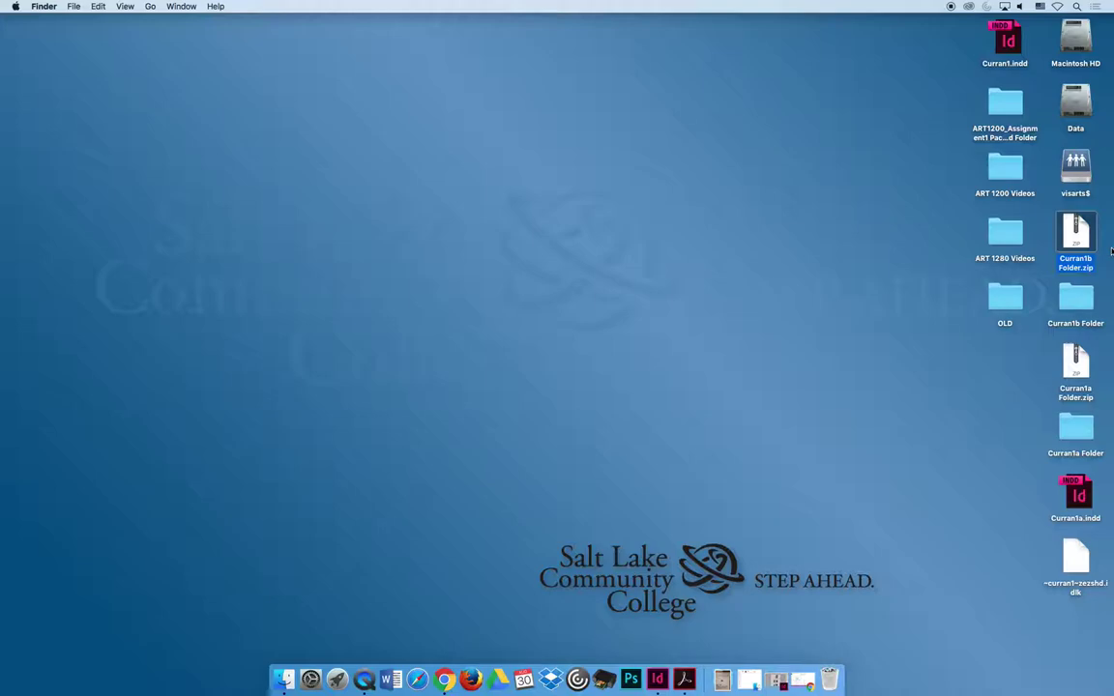
# - Attach Desktop/Curran1b Folder.zip as a file upload and submit Assignment 1
pyautogui.click(794, 683)
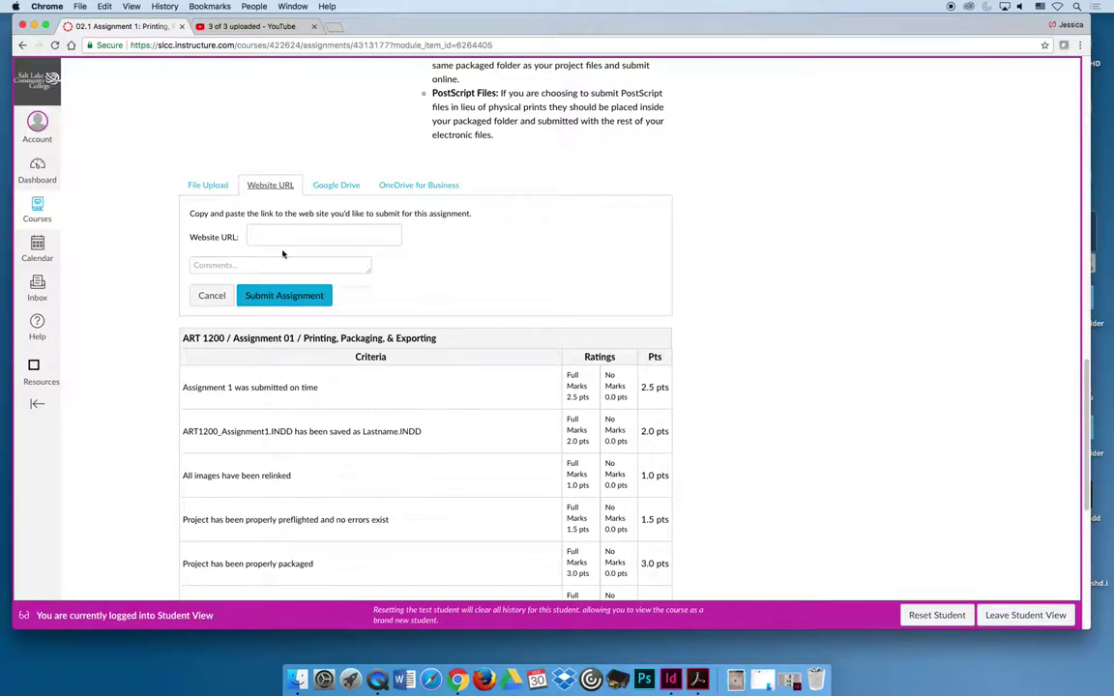
pyautogui.click(206, 186)
pyautogui.click(256, 227)
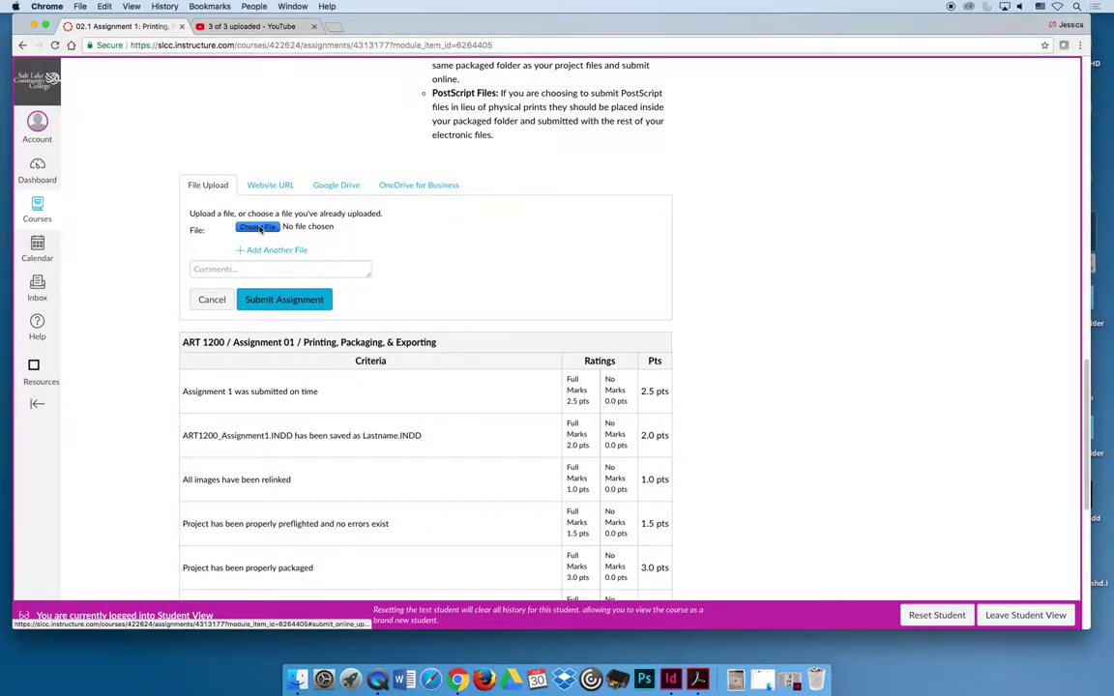
pyautogui.click(499, 67)
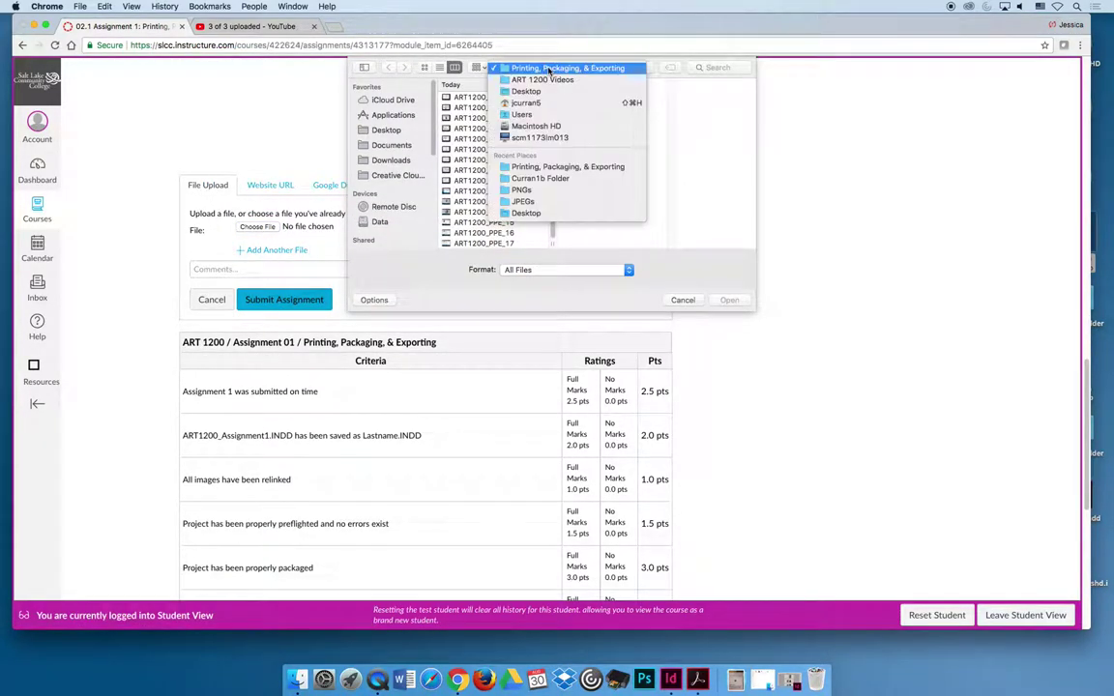
pyautogui.click(527, 91)
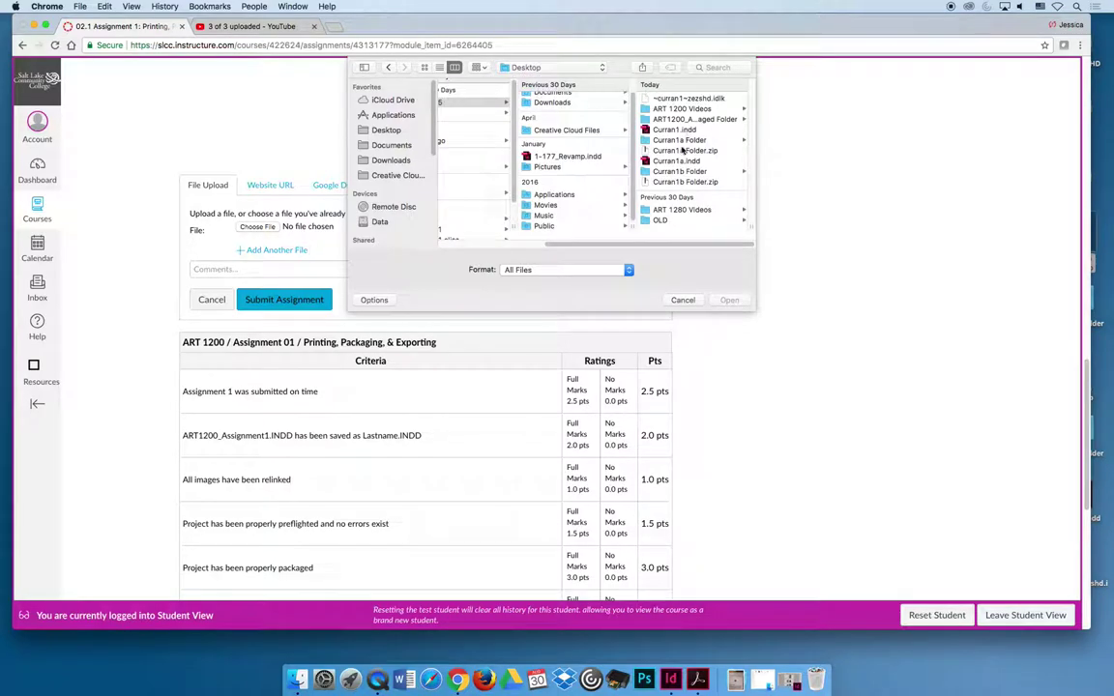
pyautogui.click(672, 181)
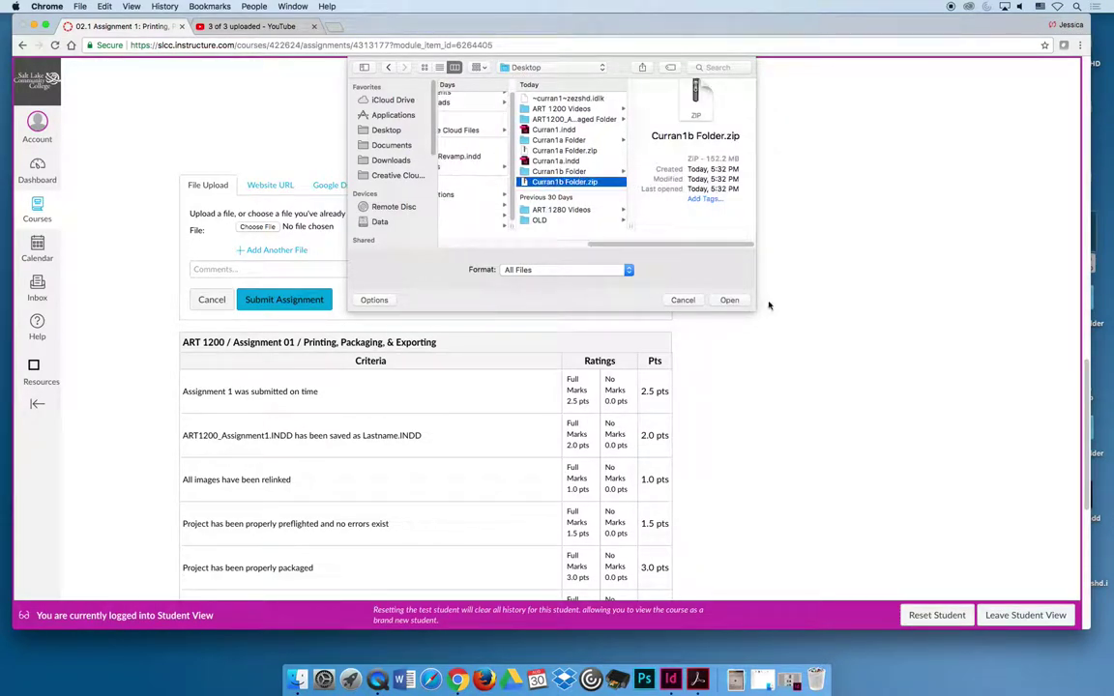
pyautogui.click(734, 301)
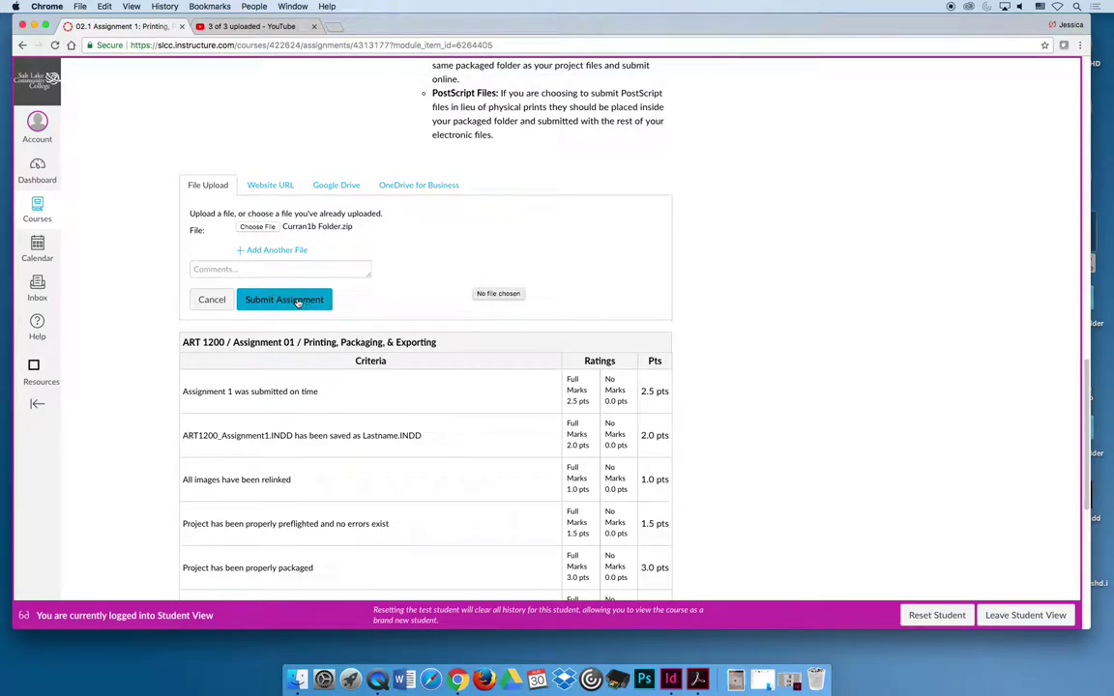
pyautogui.click(297, 301)
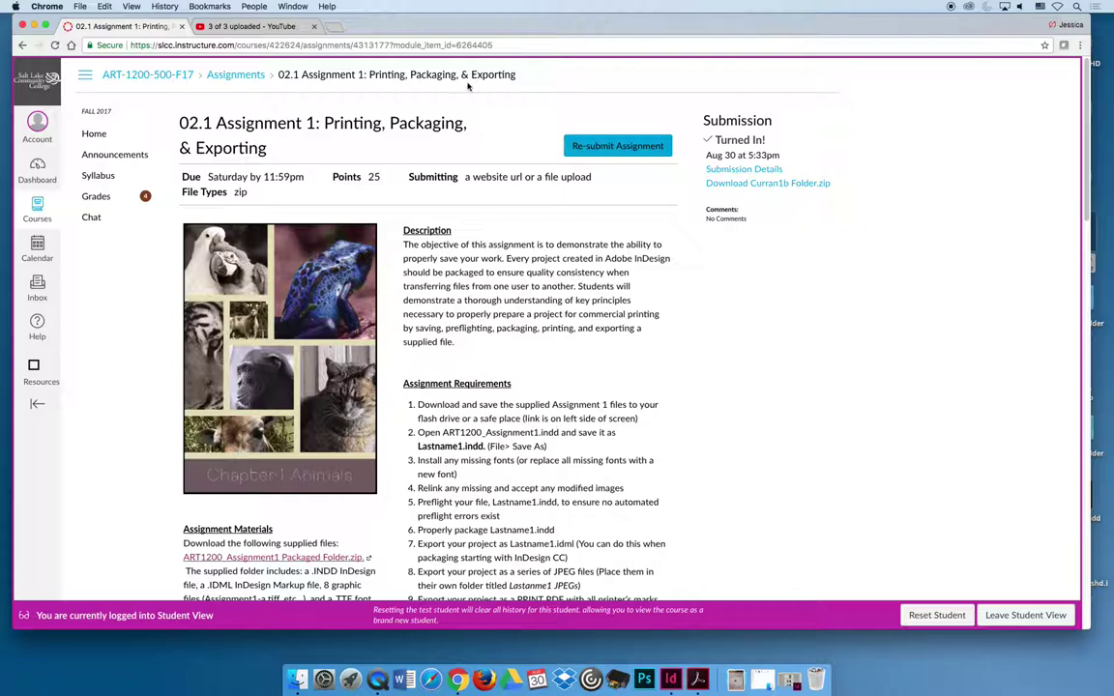
pyautogui.click(93, 199)
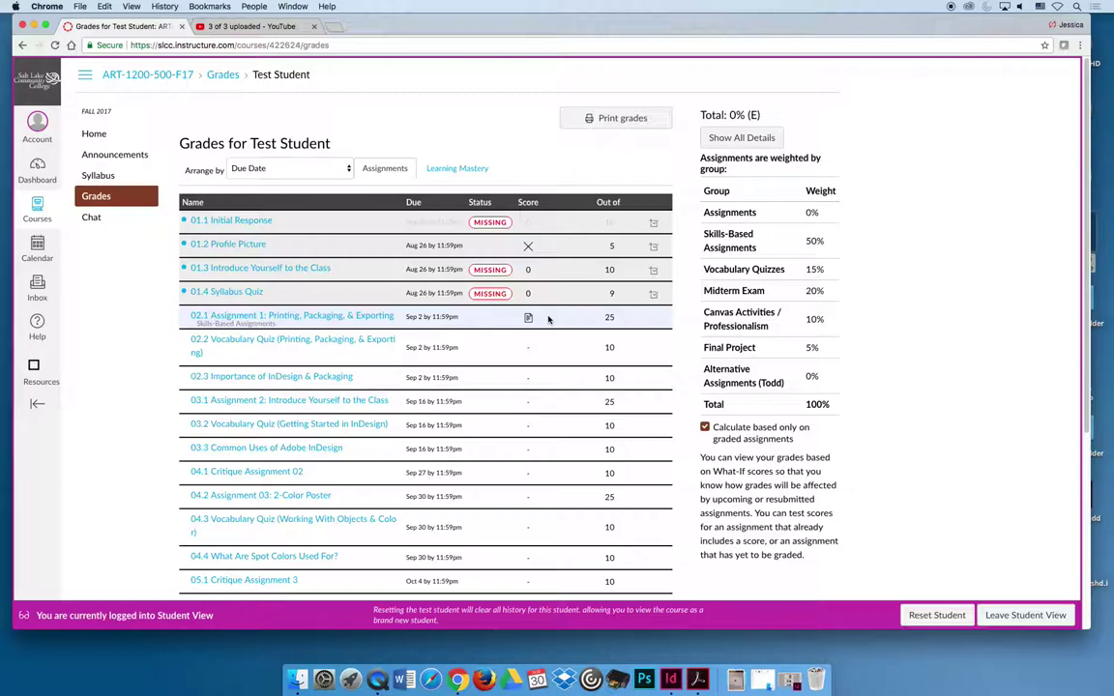
pyautogui.press('super+r')
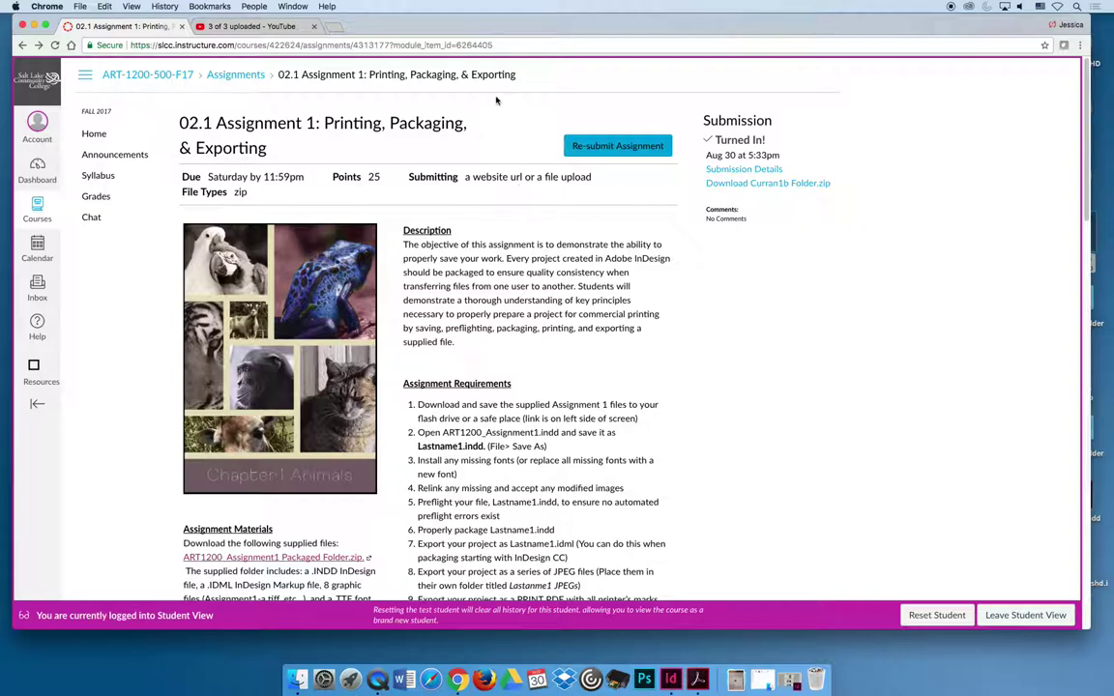
# - Open drive.google.com in a new tab and sign out of the Google account
pyautogui.click(336, 26)
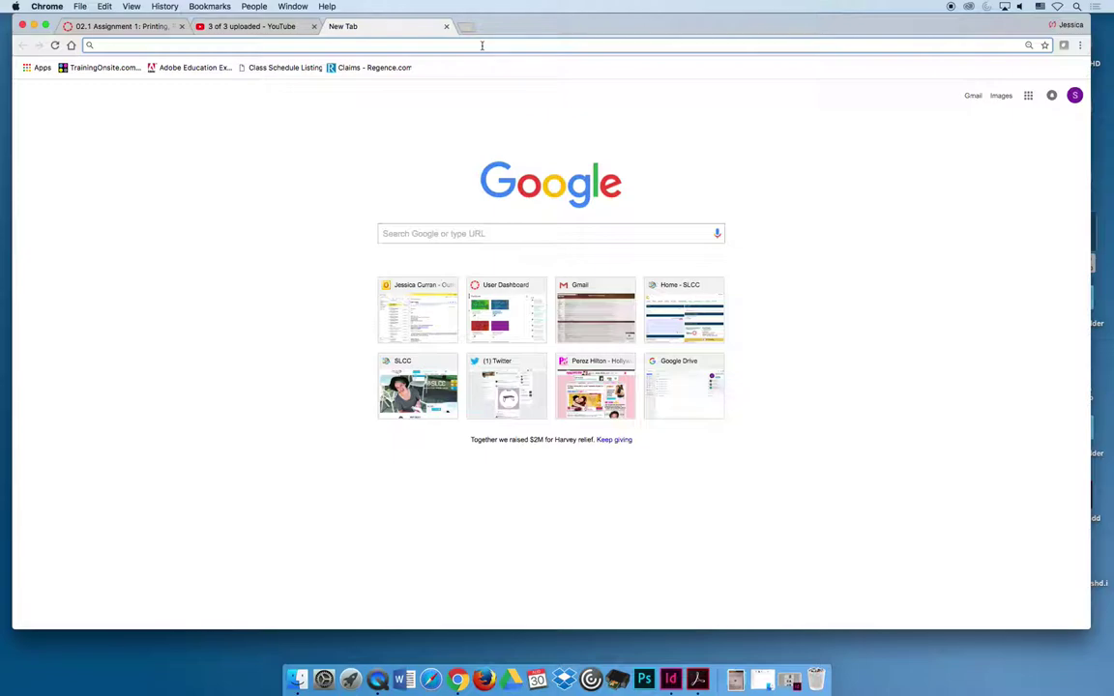
pyautogui.write('drive.google.c')
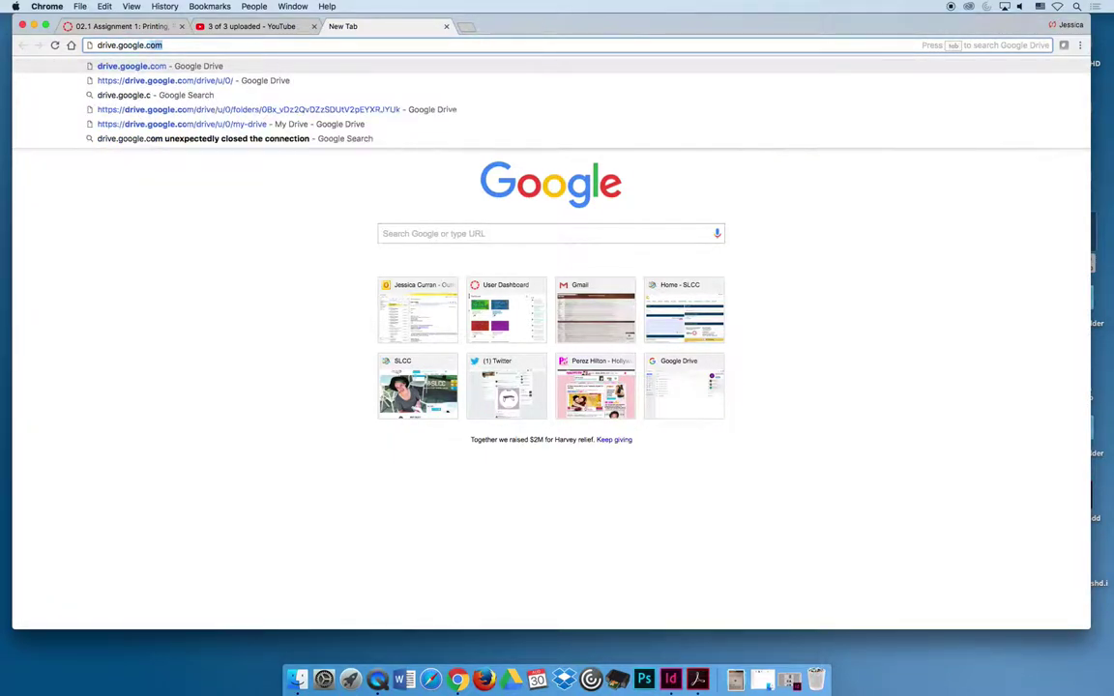
pyautogui.press('Return')
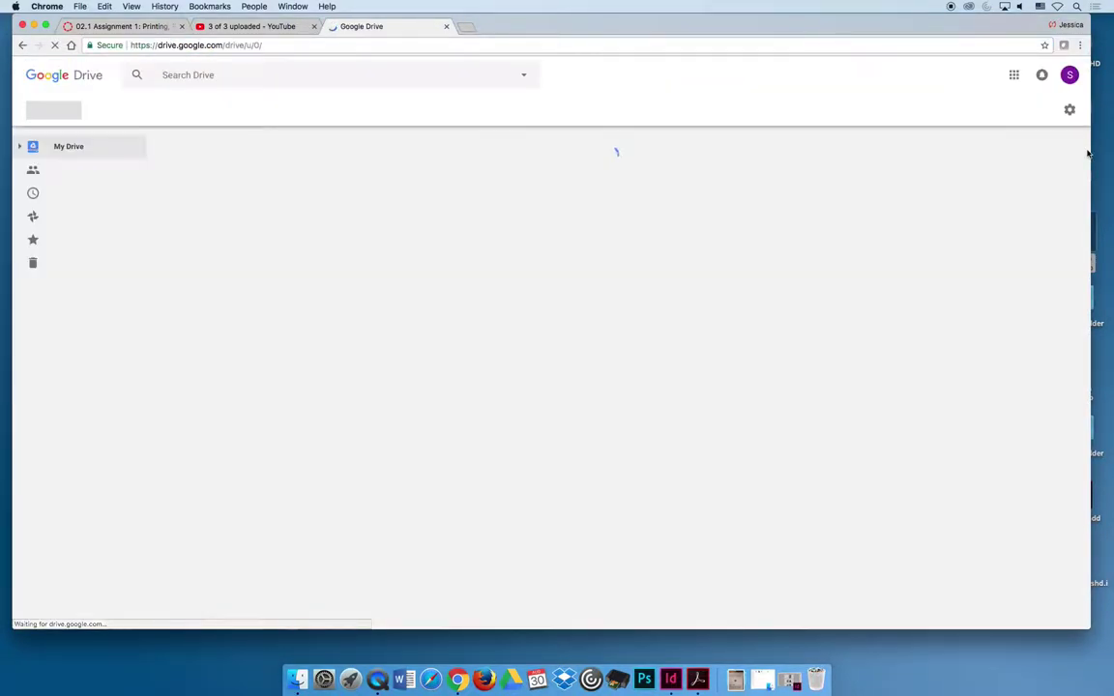
pyautogui.click(1069, 75)
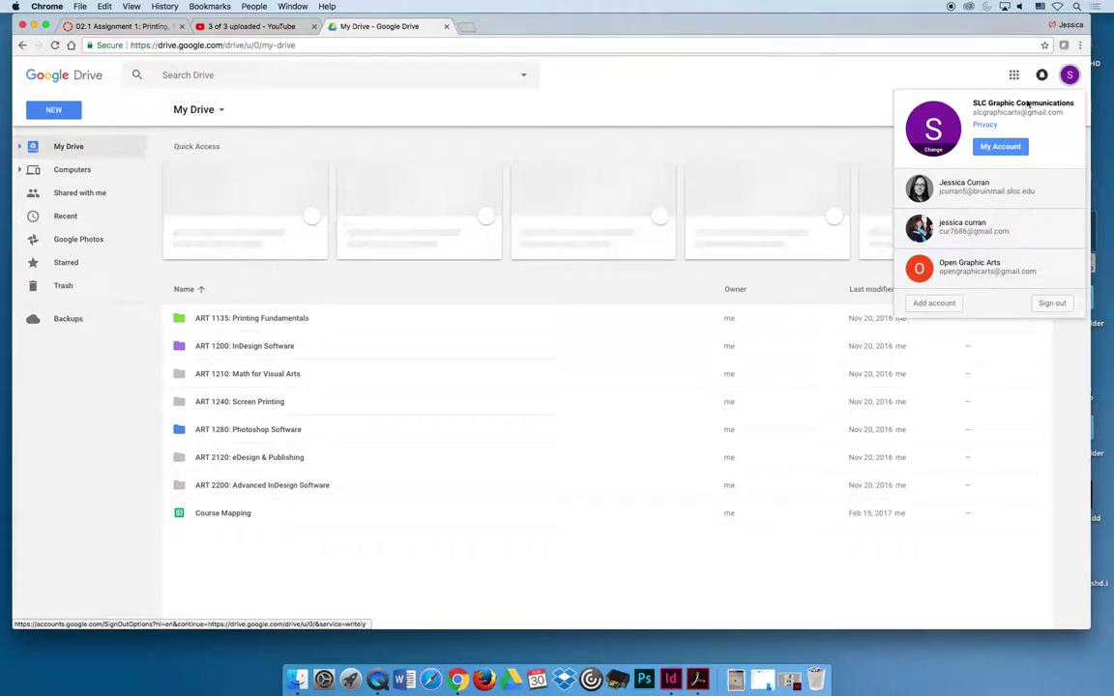
pyautogui.click(1053, 303)
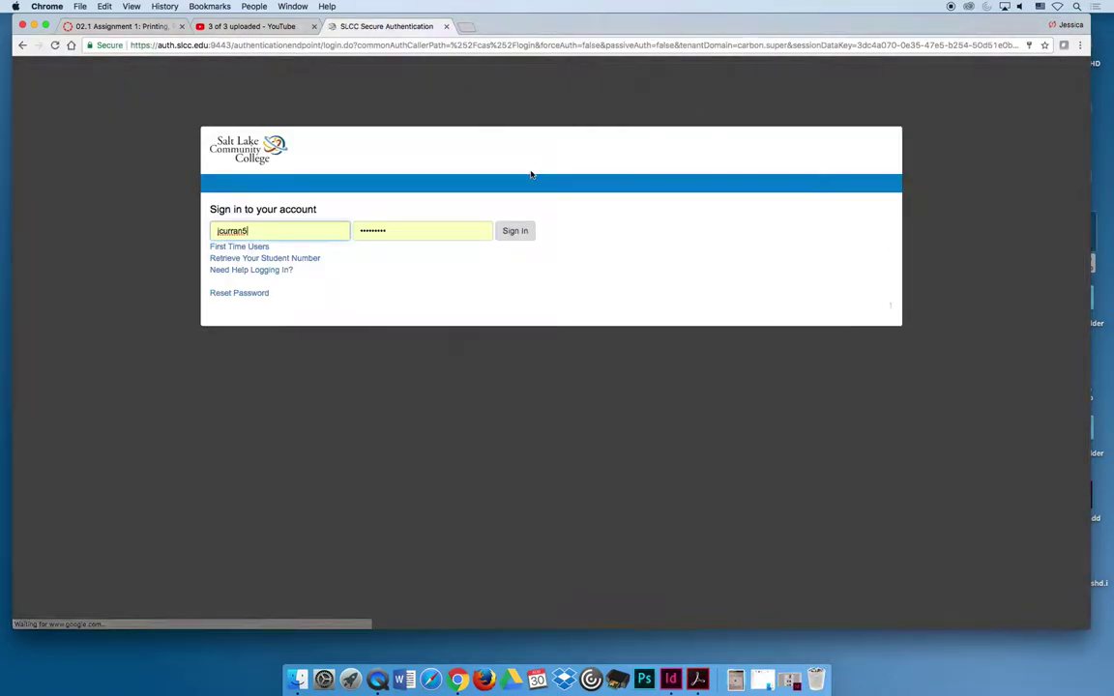
pyautogui.click(421, 45)
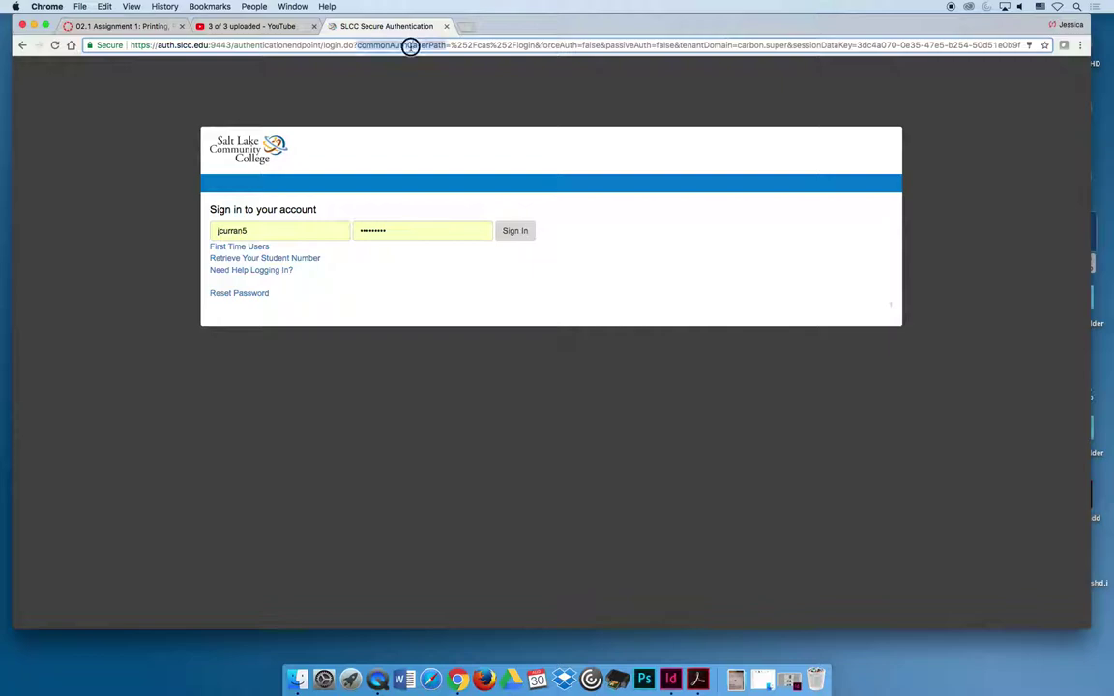
pyautogui.write('drive.google.')
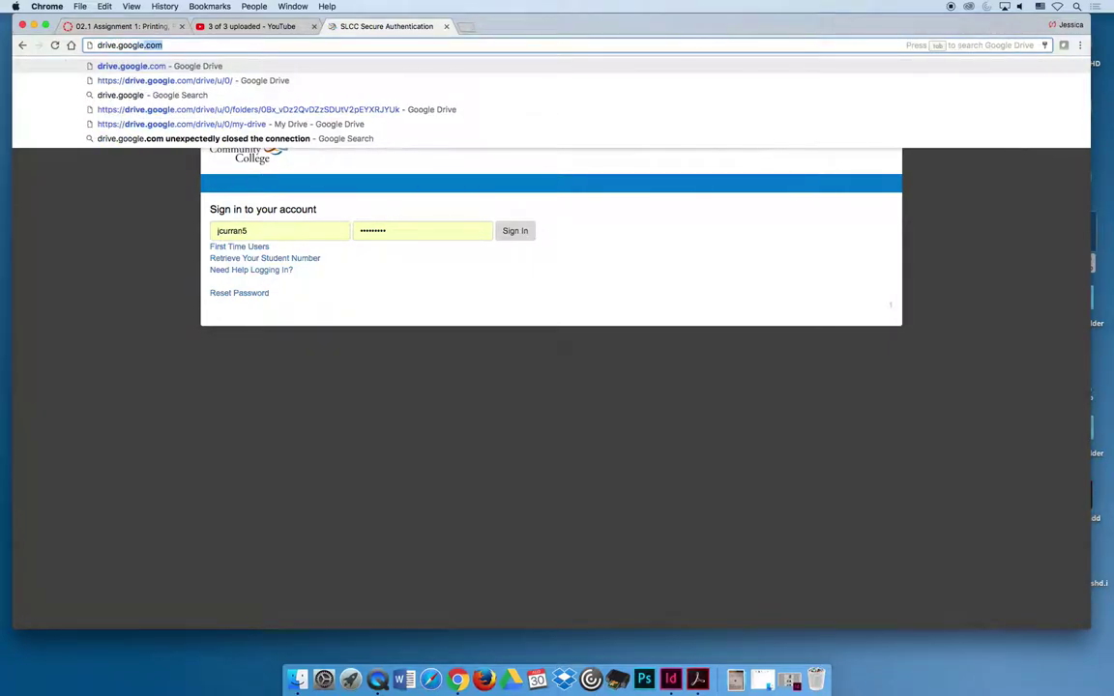
pyautogui.press('Return')
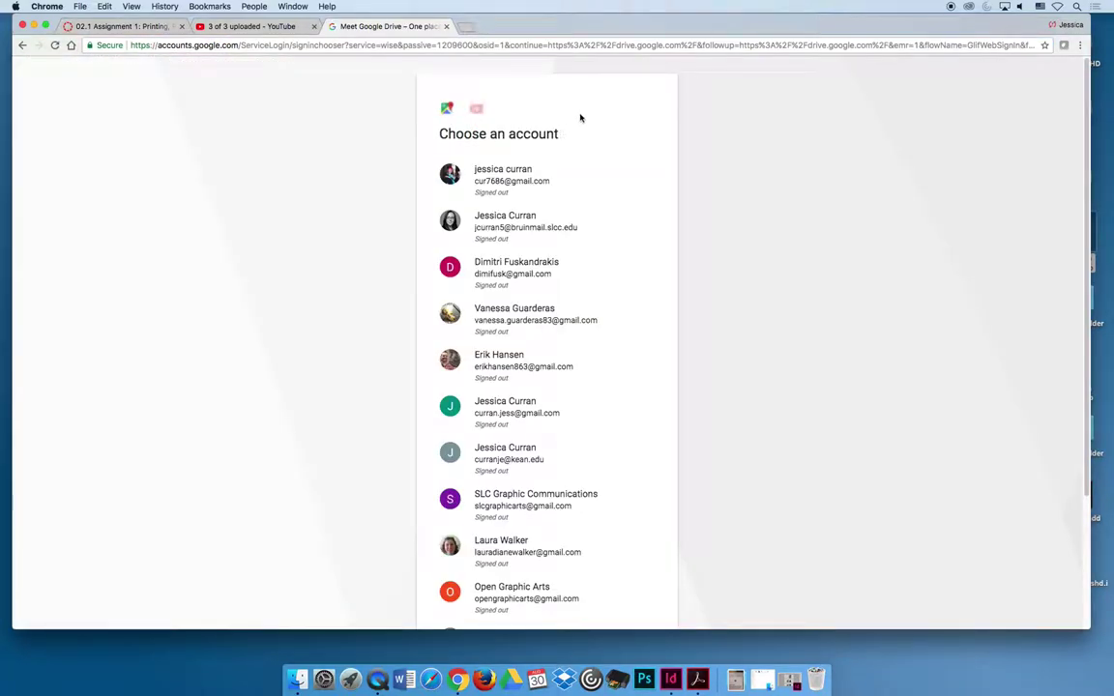
pyautogui.scroll(-3, 364, 131)
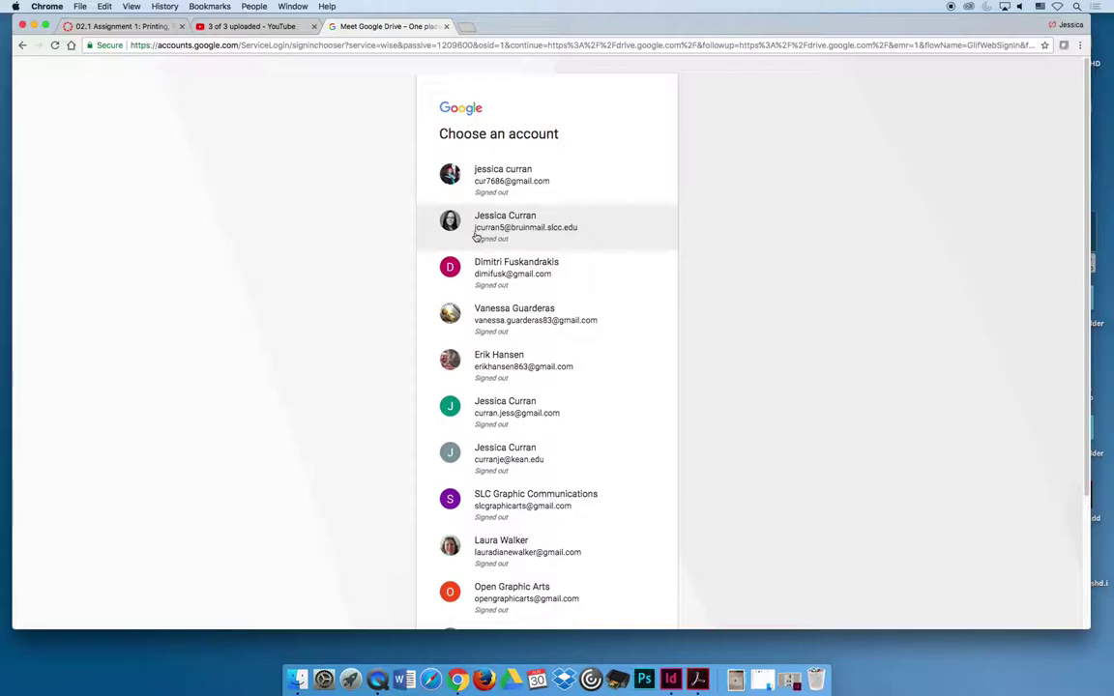
# - In Firefox, load drive.google.com and sign out of the Google account
pyautogui.click(483, 679)
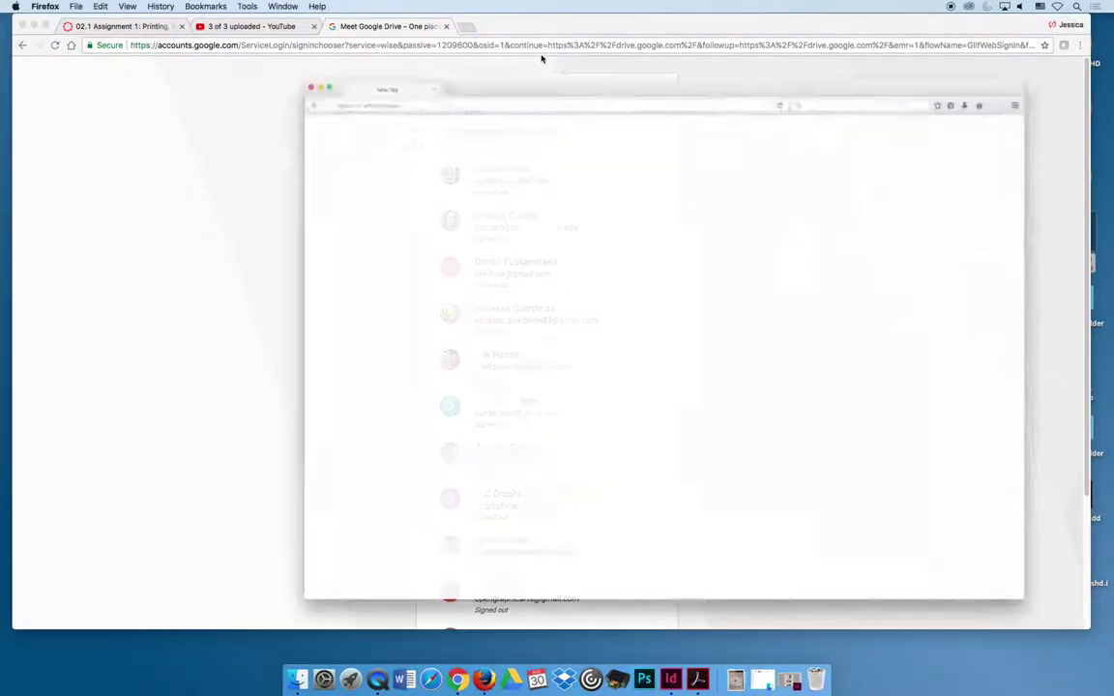
pyautogui.click(389, 47)
pyautogui.write('drive.google.com/')
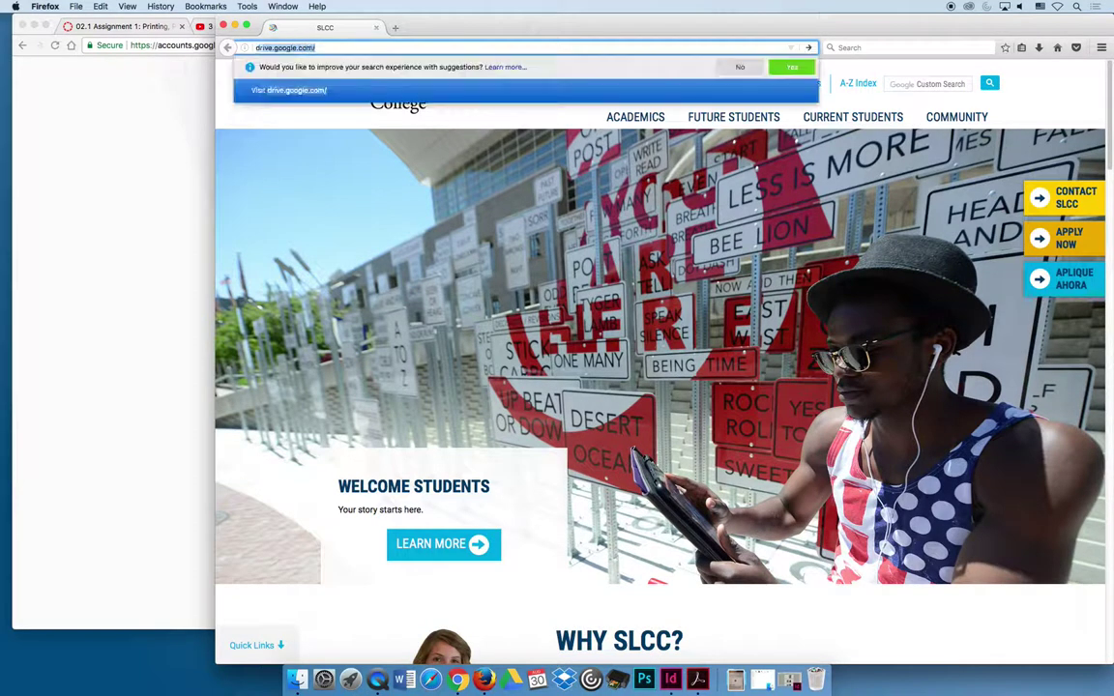
pyautogui.press('Return')
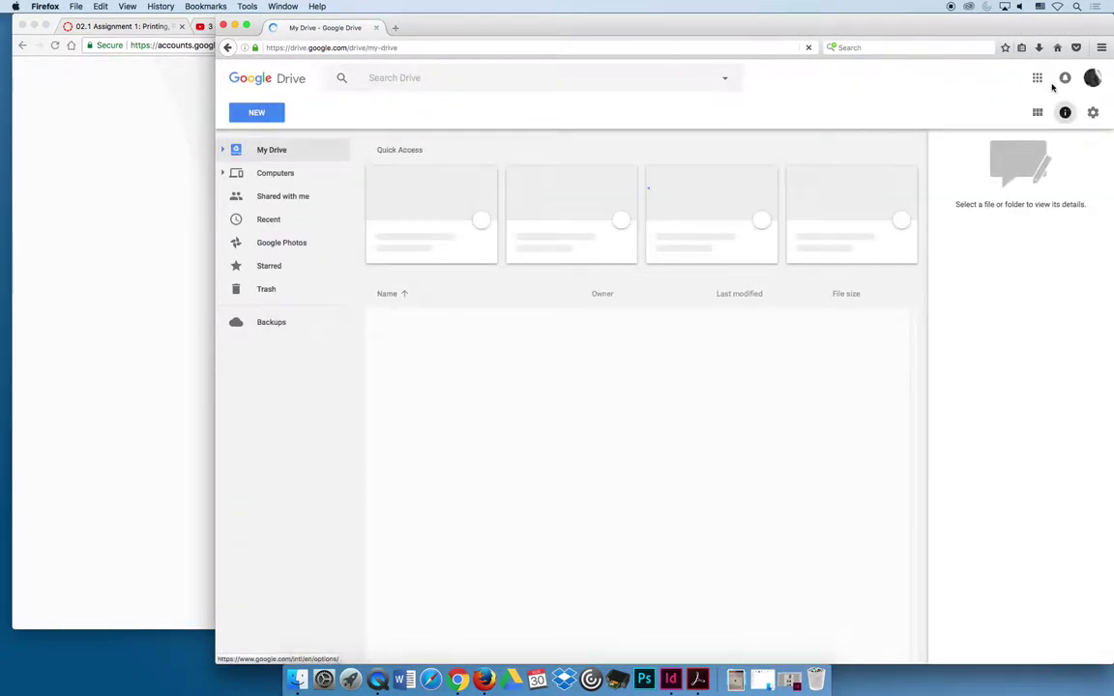
pyautogui.click(1092, 77)
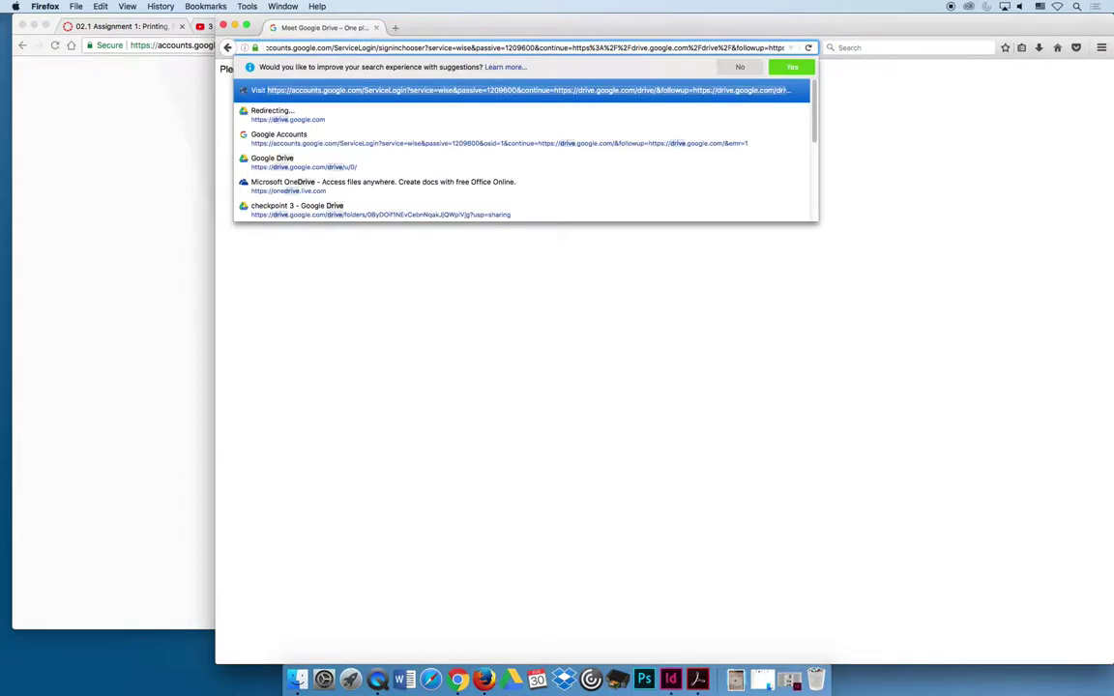
# - Reload drive.google.com in Firefox, then launch Safari
pyautogui.click(379, 48)
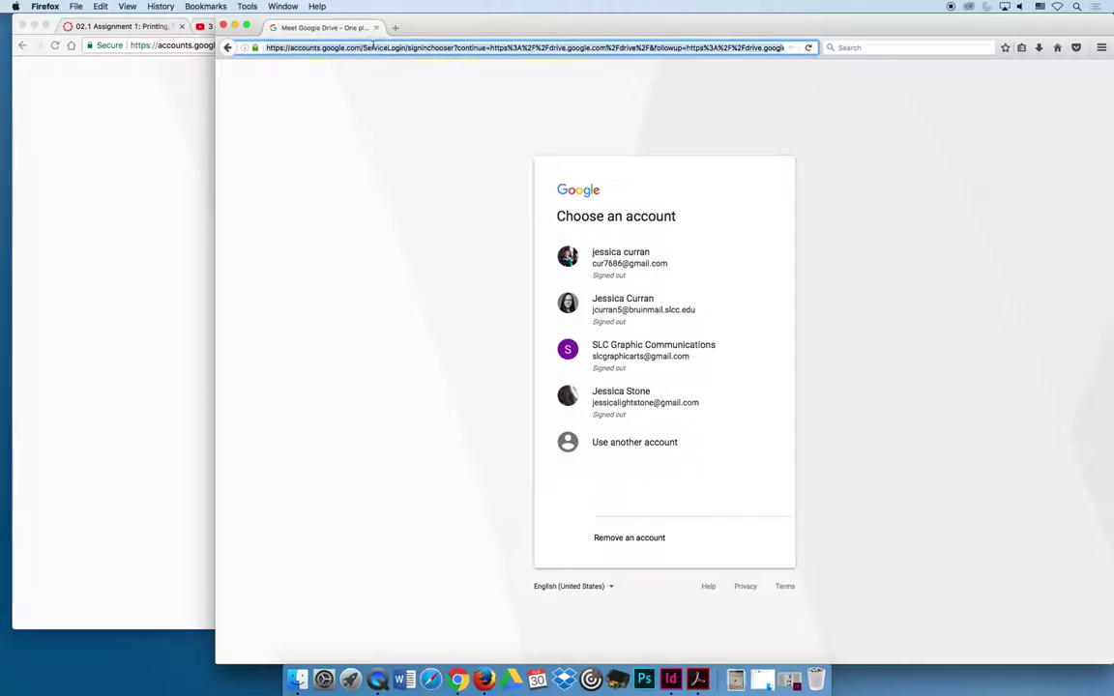
pyautogui.write('drive.google.com/')
pyautogui.press('Return')
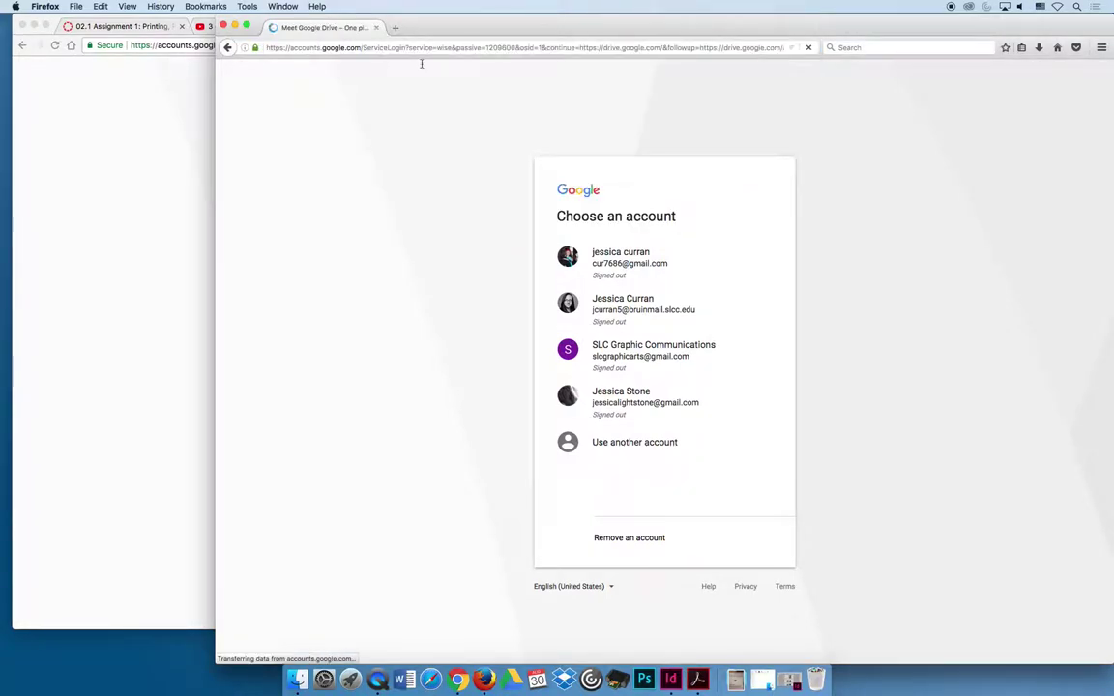
pyautogui.click(431, 679)
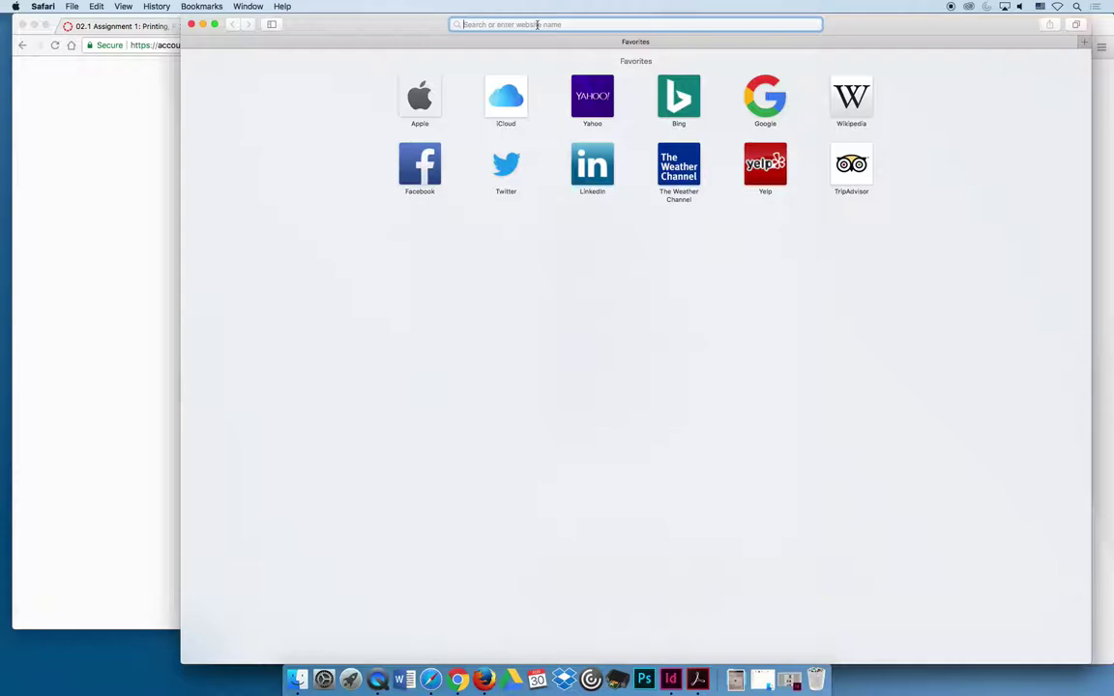
# - Load drive.google.com in Safari and continue to Google's Drive sign-in form
pyautogui.write('drive.google.com')
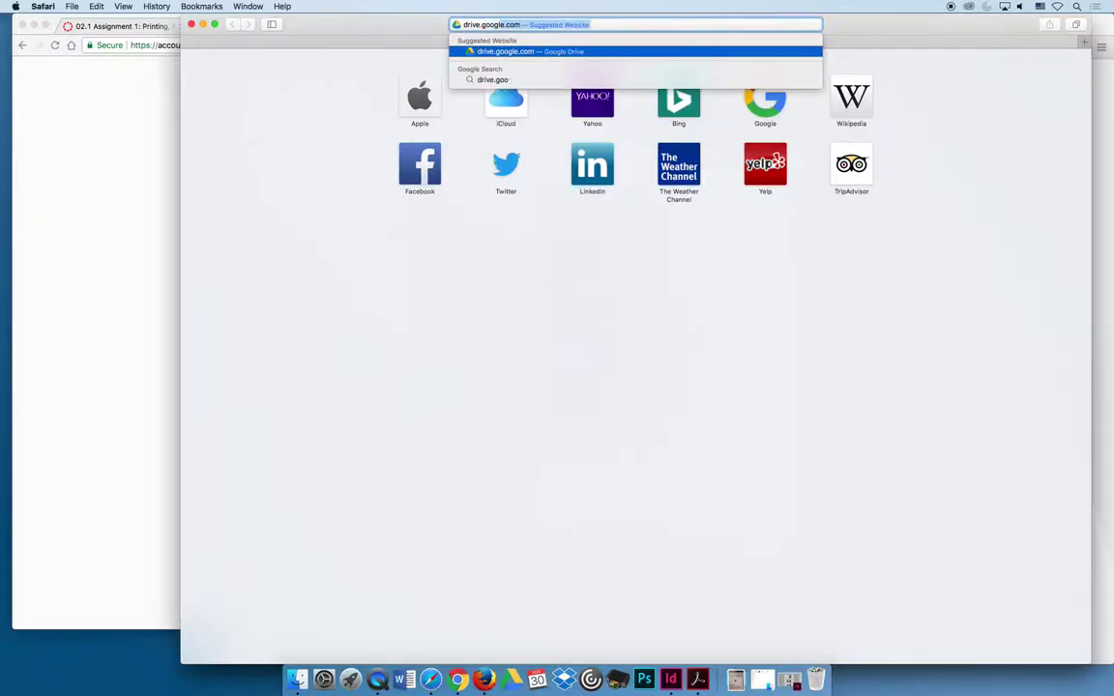
pyautogui.press('Return')
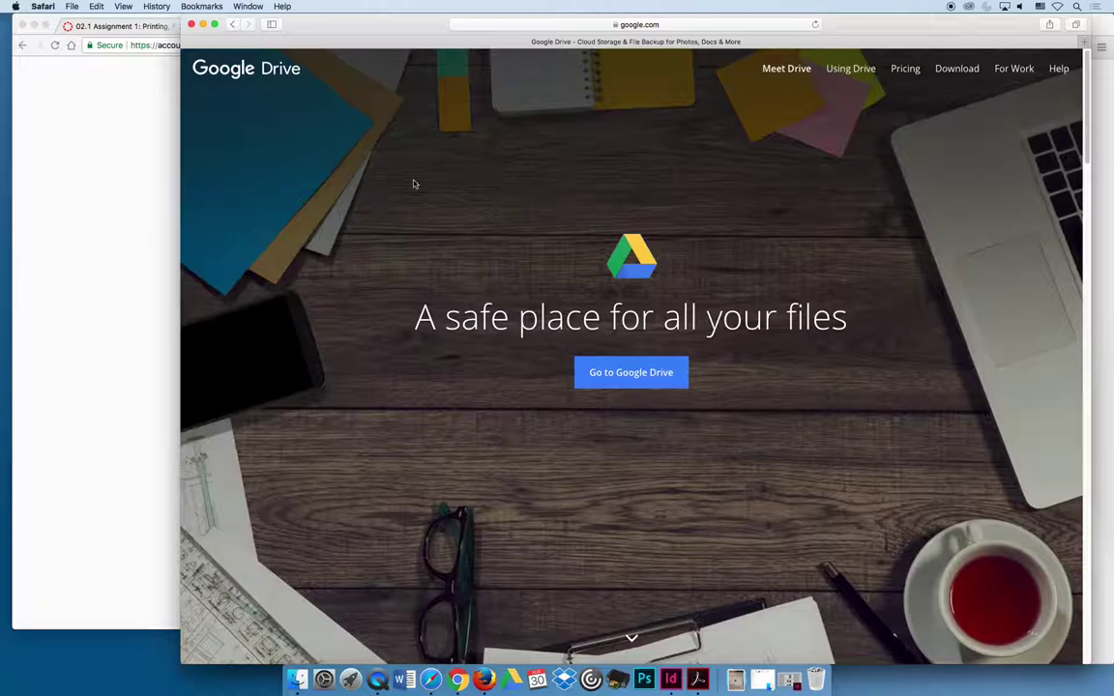
pyautogui.click(633, 380)
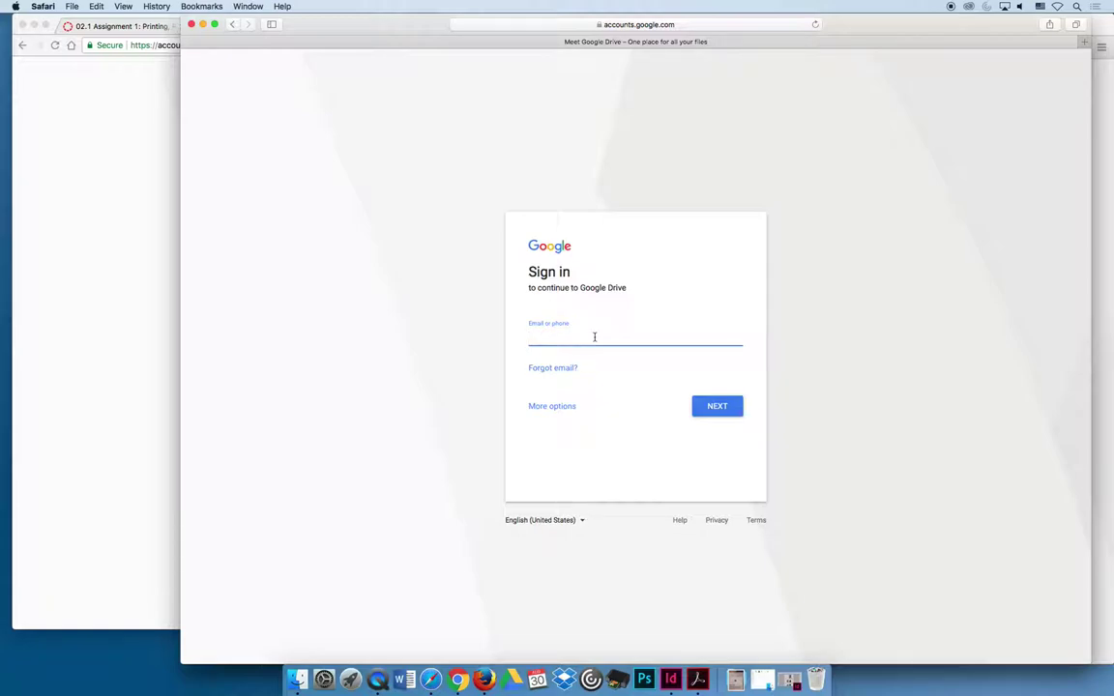
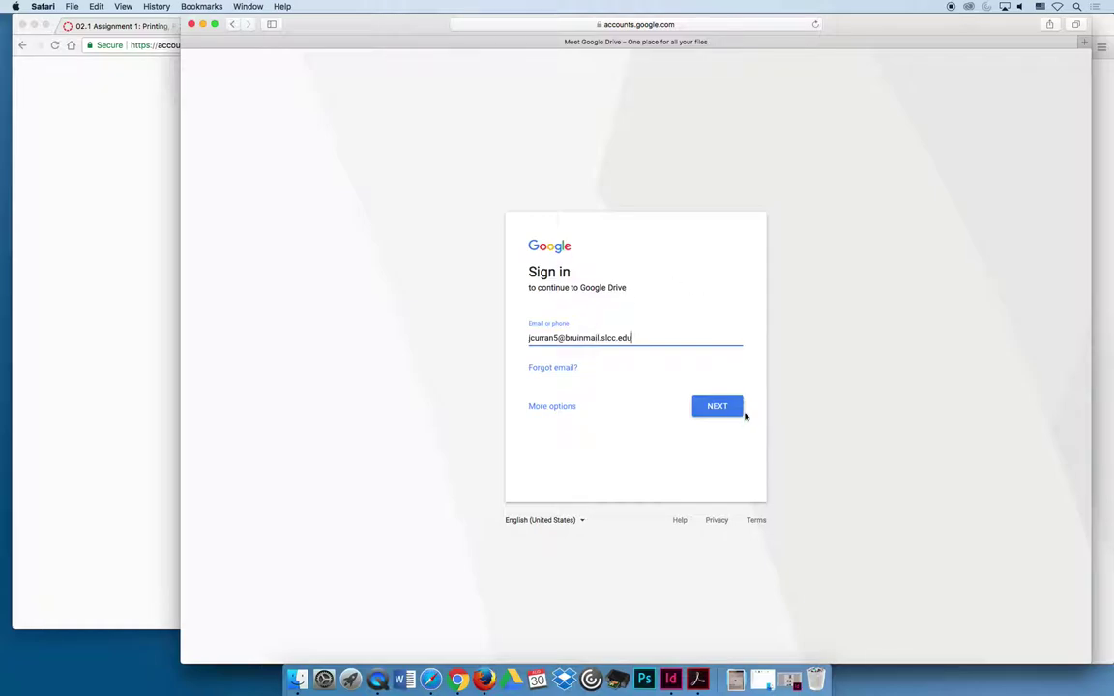
# - Enter the college e-mail, then the SLCC user name and password on the college login
pyautogui.click(725, 407)
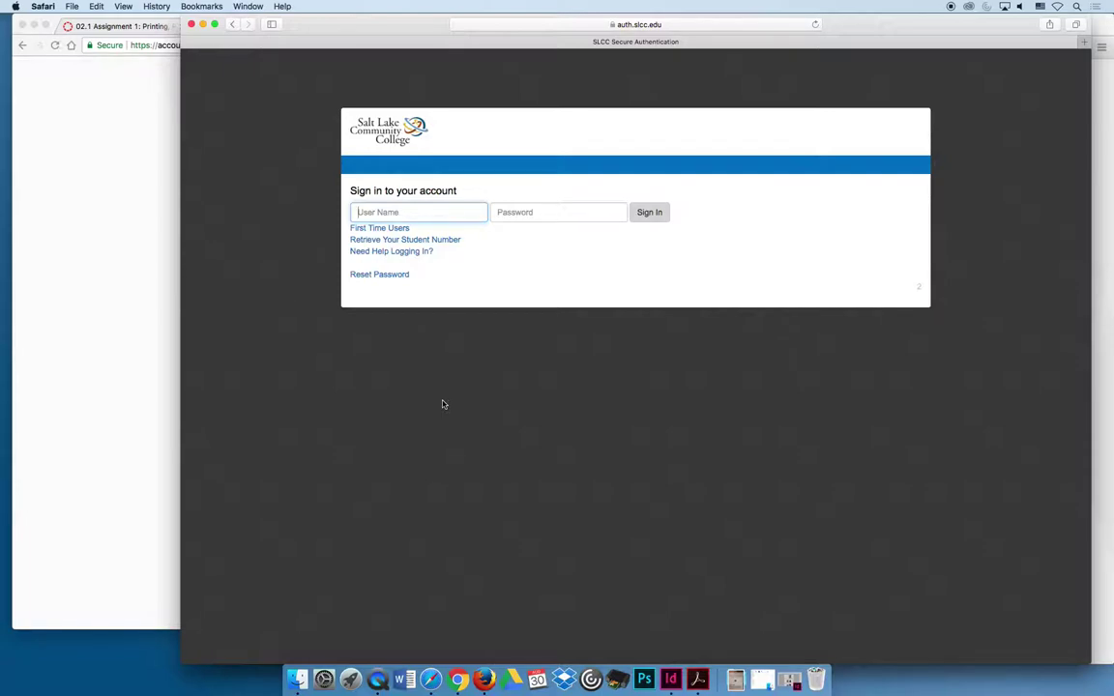
pyautogui.press('Tab')
pyautogui.write('********')
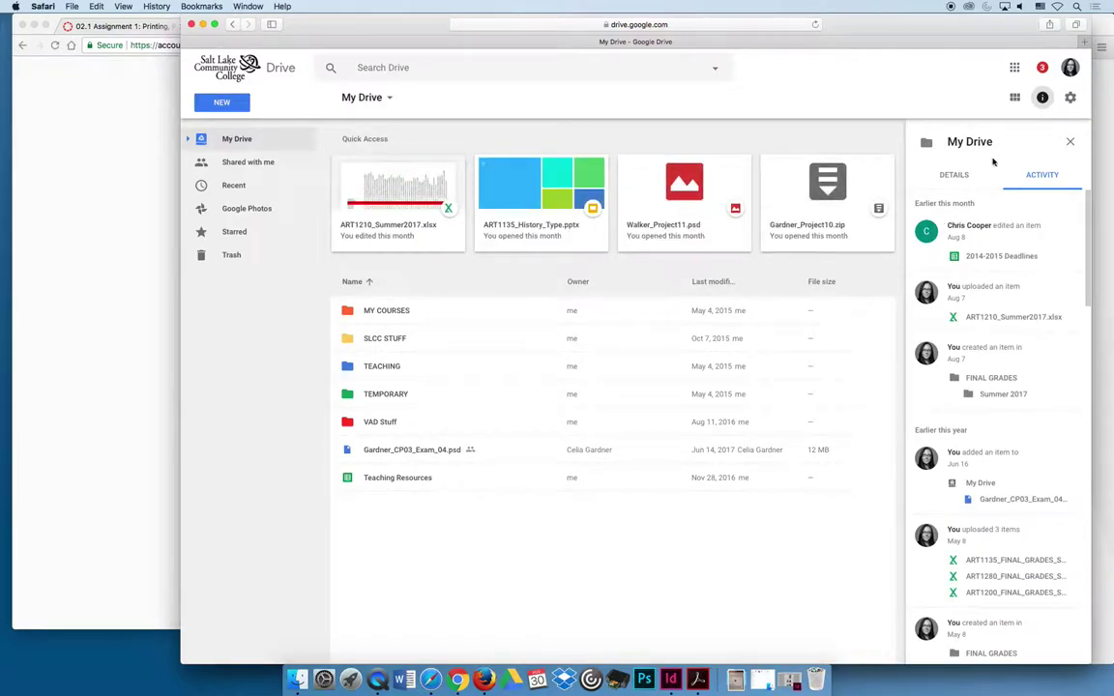
# - Create a new folder named ART 1200 in My Drive
pyautogui.click(1014, 98)
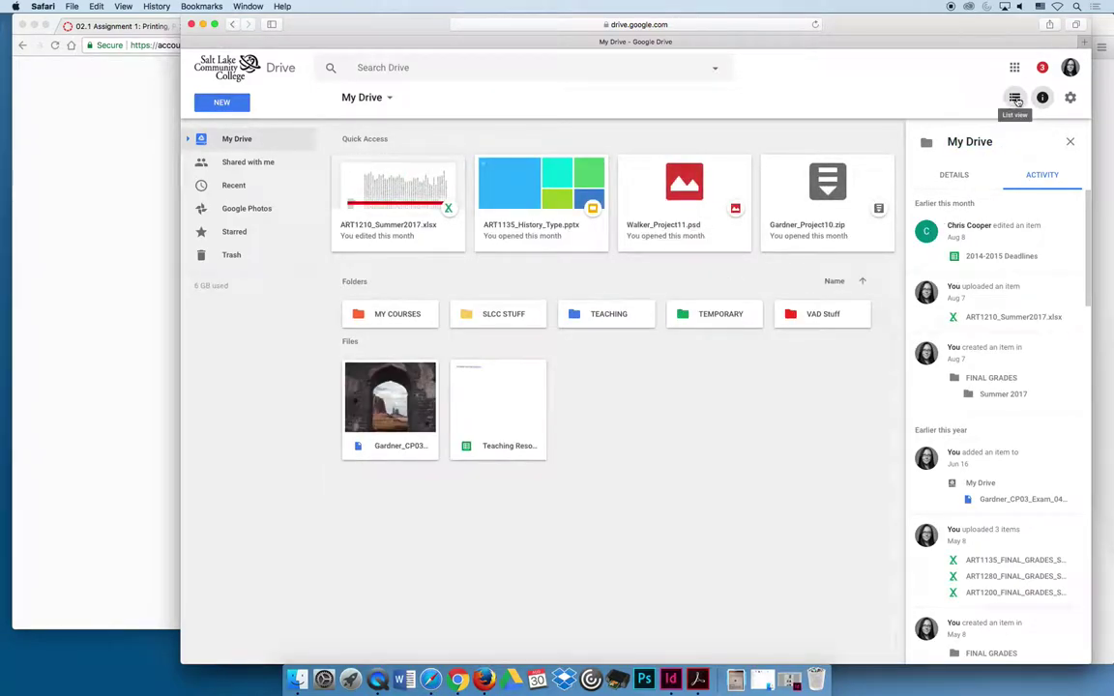
pyautogui.click(1014, 98)
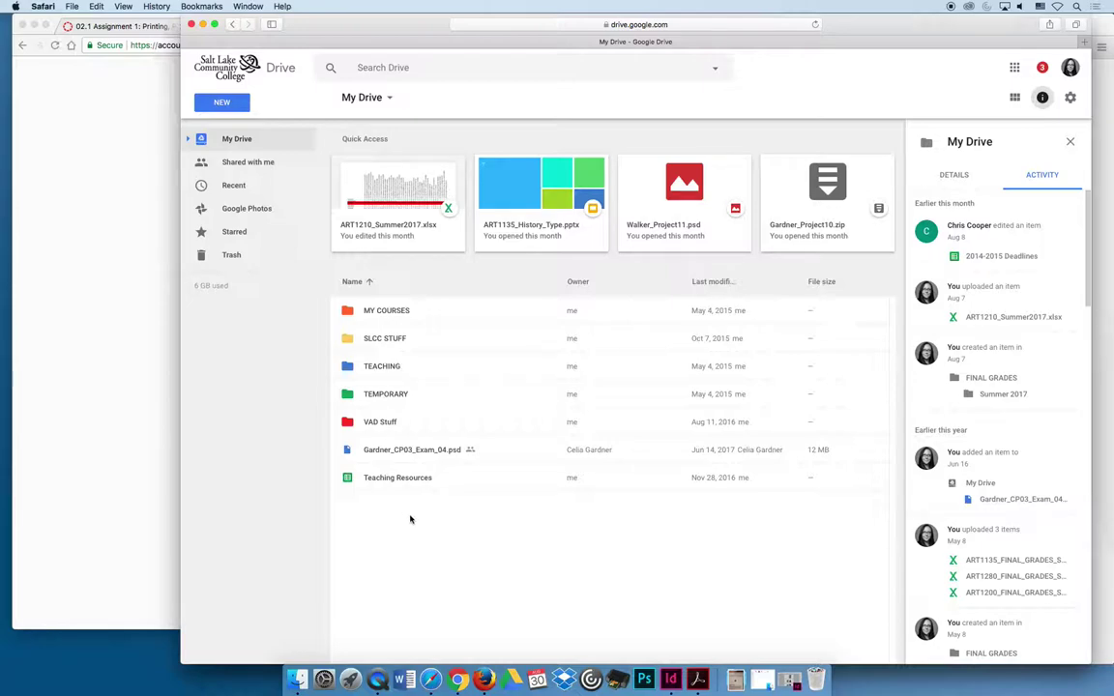
pyautogui.click(223, 103)
pyautogui.click(247, 129)
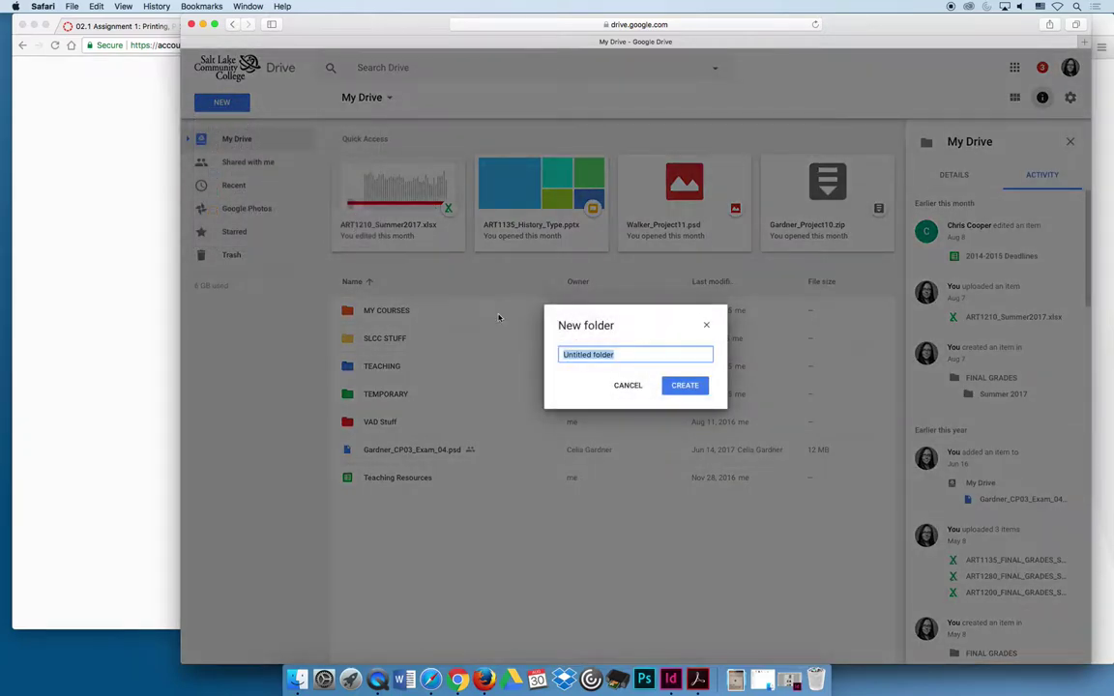
pyautogui.write('ART 1200')
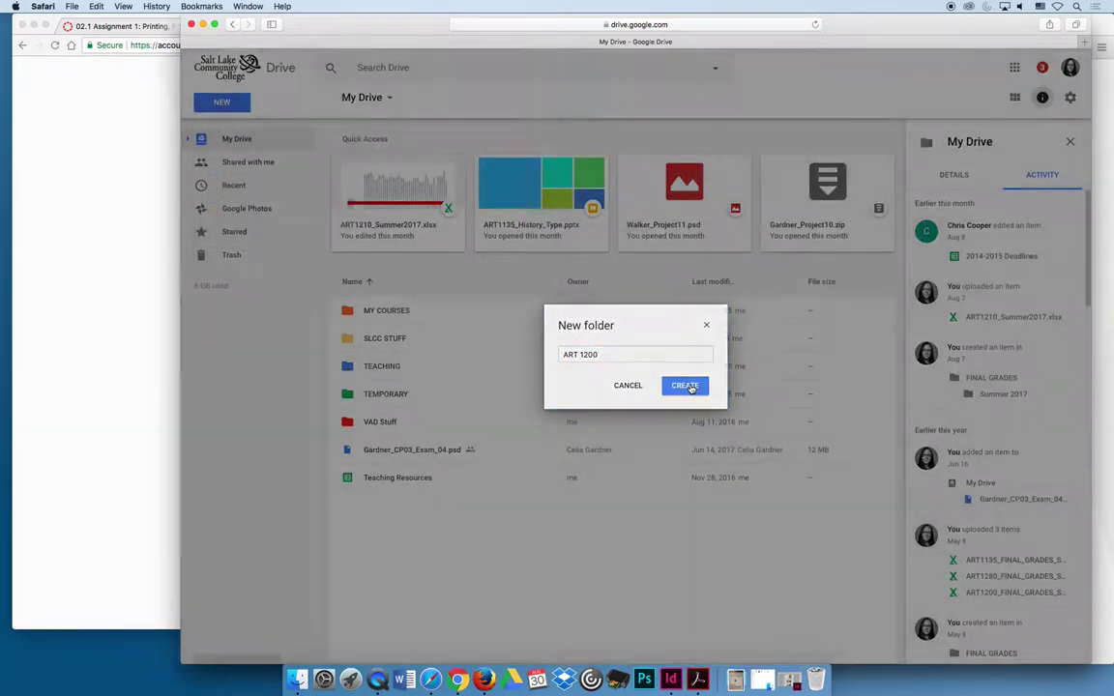
pyautogui.click(684, 385)
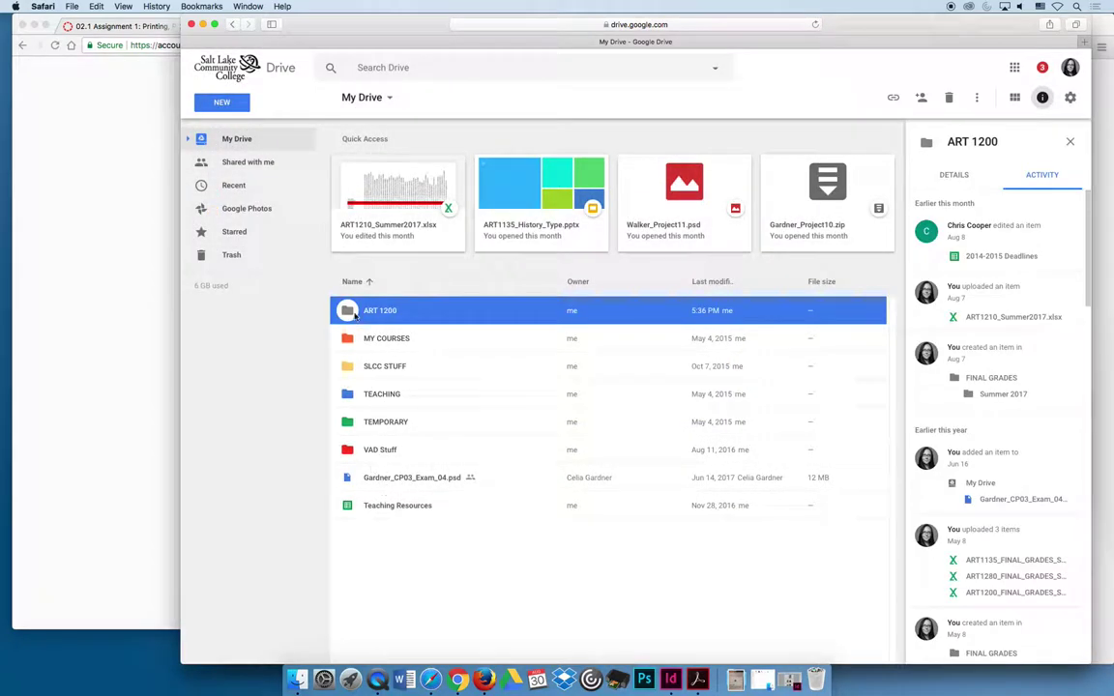
# - Color the ART 1200 folder purple and open it
pyautogui.rightClick(355, 314)
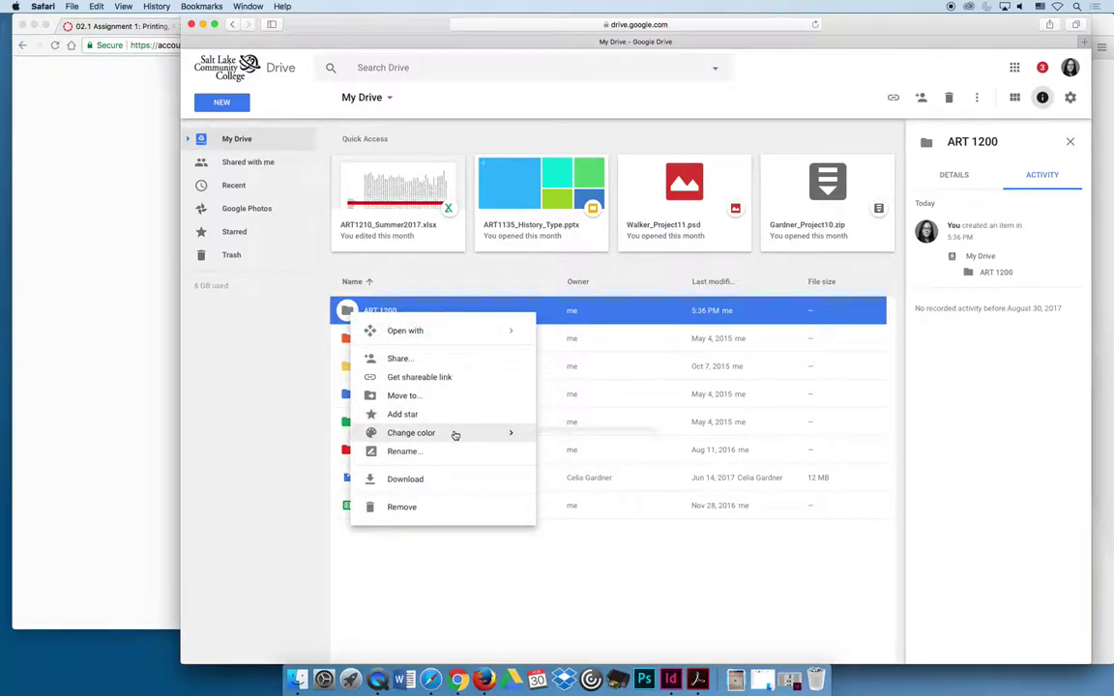
pyautogui.moveTo(455, 435)
pyautogui.click(564, 449)
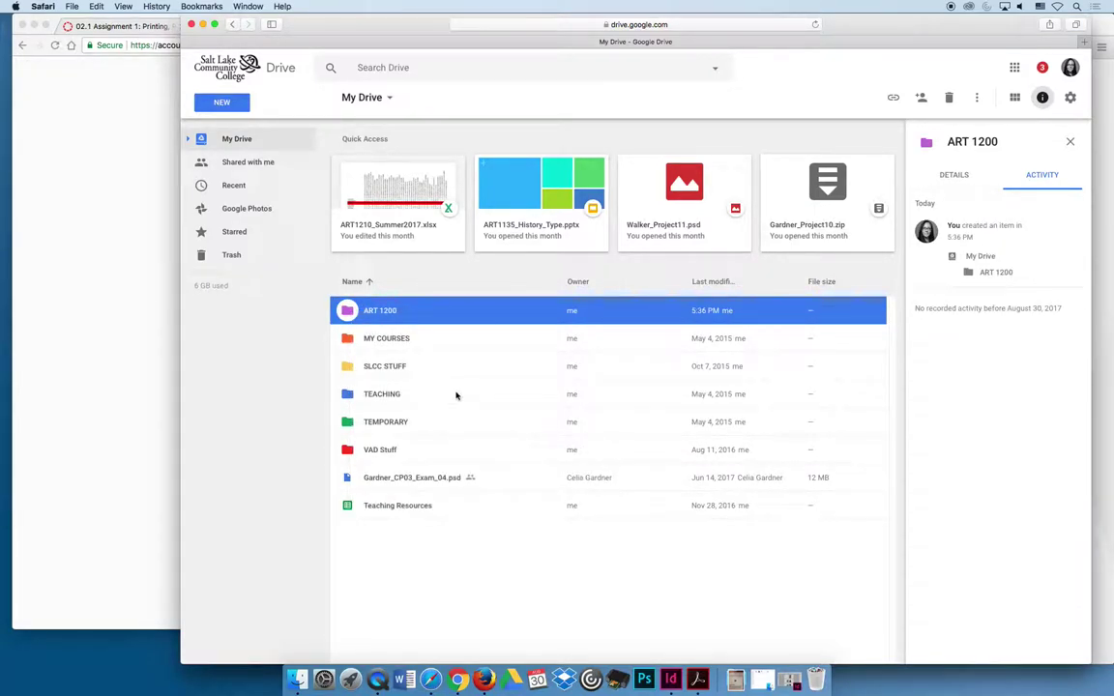
pyautogui.doubleClick(350, 313)
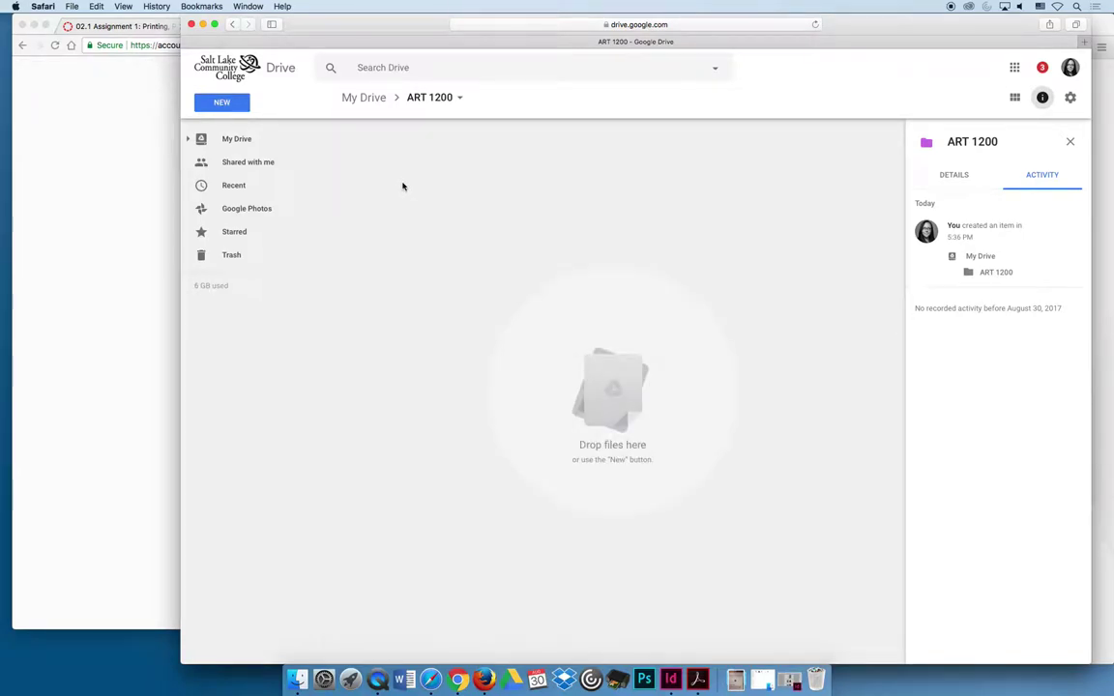
# - Clear the other browser windows away and drag Curran1b Folder into Safari's ART 1200 Drive folder
pyautogui.click(32, 25)
pyautogui.moveTo(921, 33); pyautogui.dragTo(783, 27)
pyautogui.click(1027, 35)
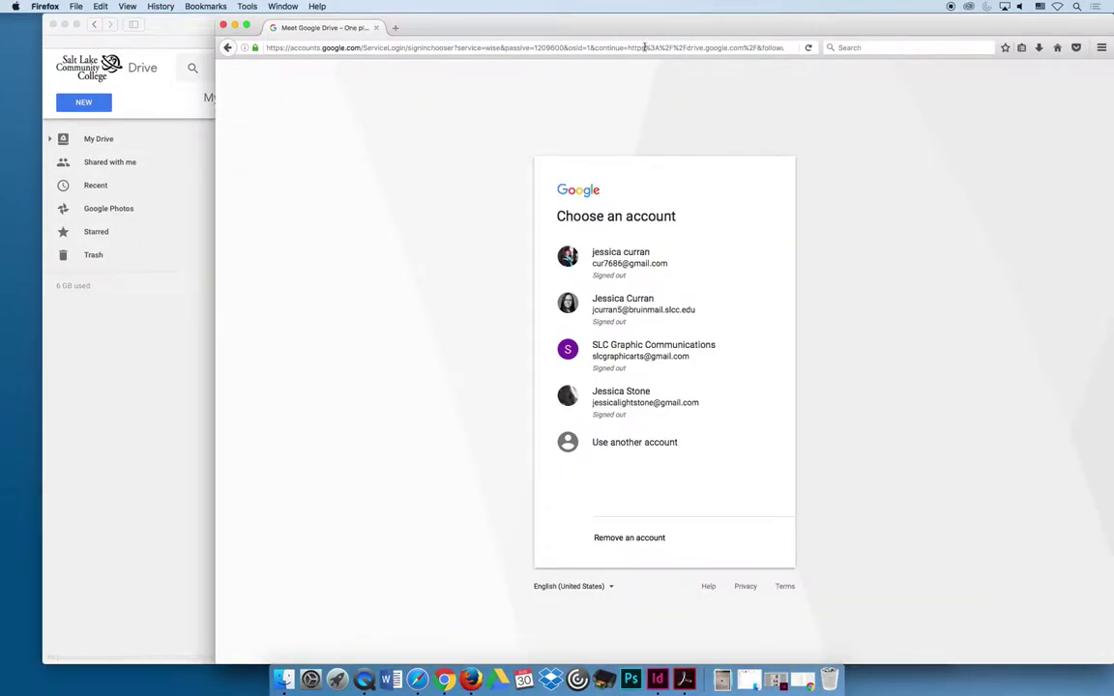
pyautogui.click(235, 24)
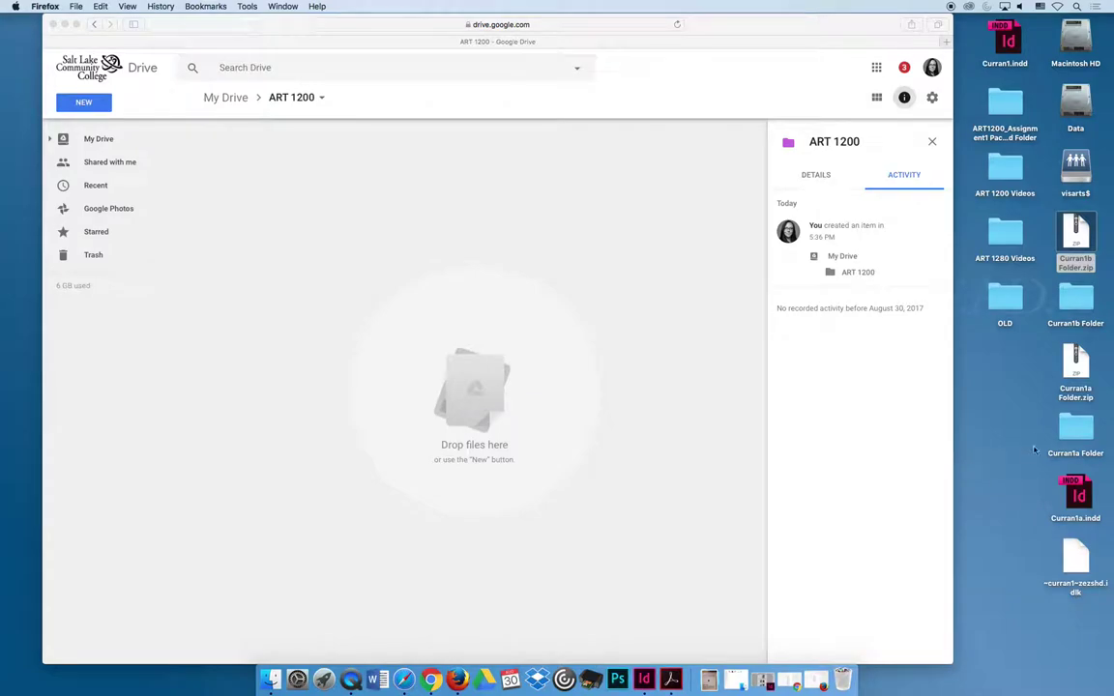
pyautogui.click(1072, 296)
pyautogui.moveTo(1071, 297); pyautogui.dragTo(710, 238)
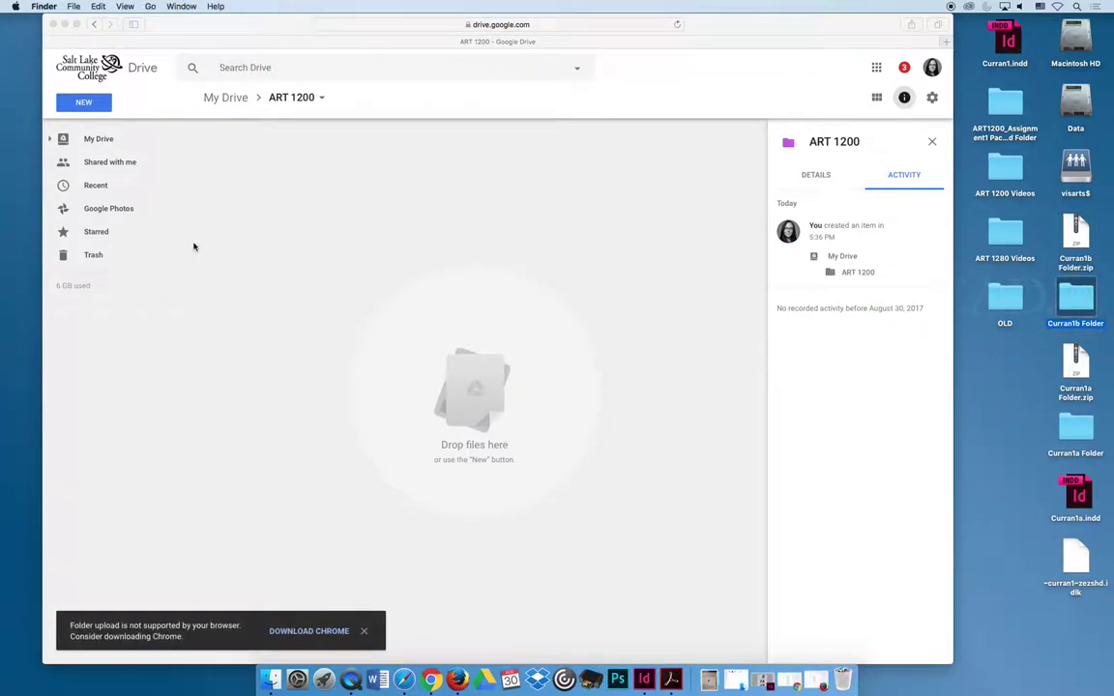
# - Quit Safari, since it cannot upload folders
pyautogui.click(322, 250)
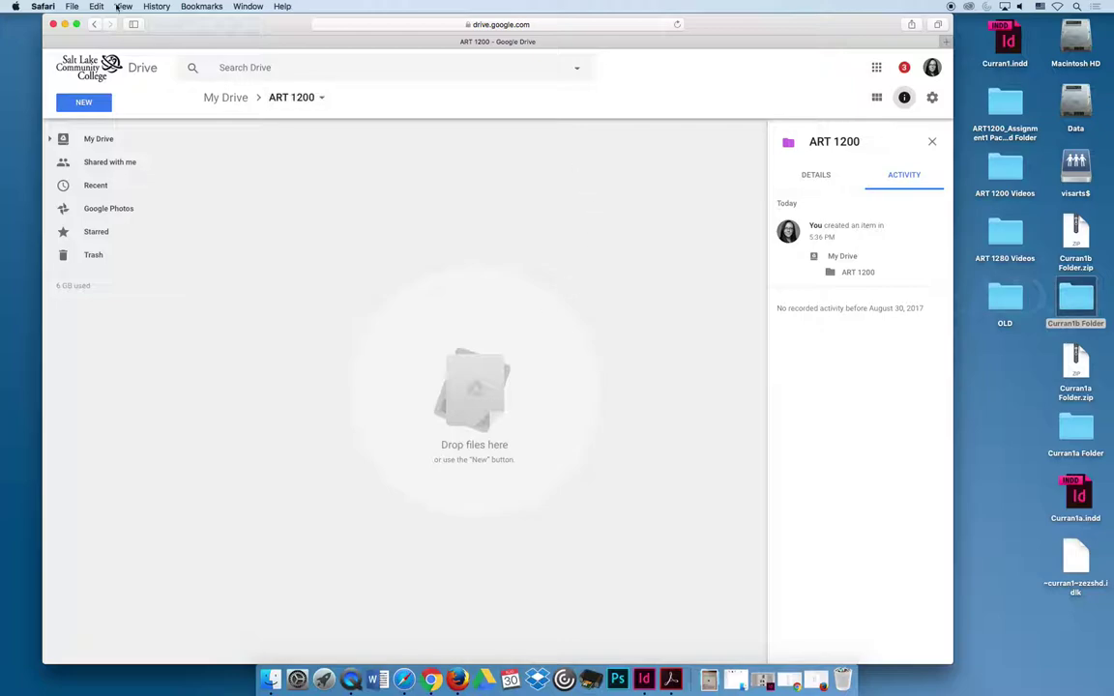
pyautogui.click(42, 6)
pyautogui.click(82, 142)
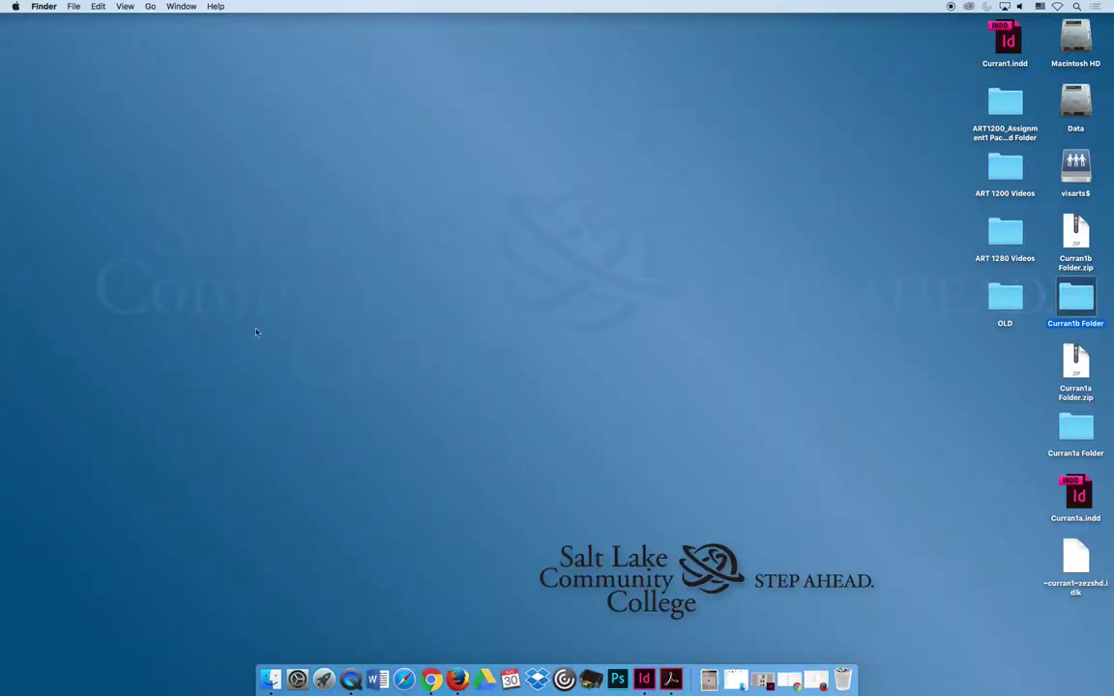
# - In Chrome, sign into Google Drive with the college account and open ART 1200
pyautogui.click(431, 680)
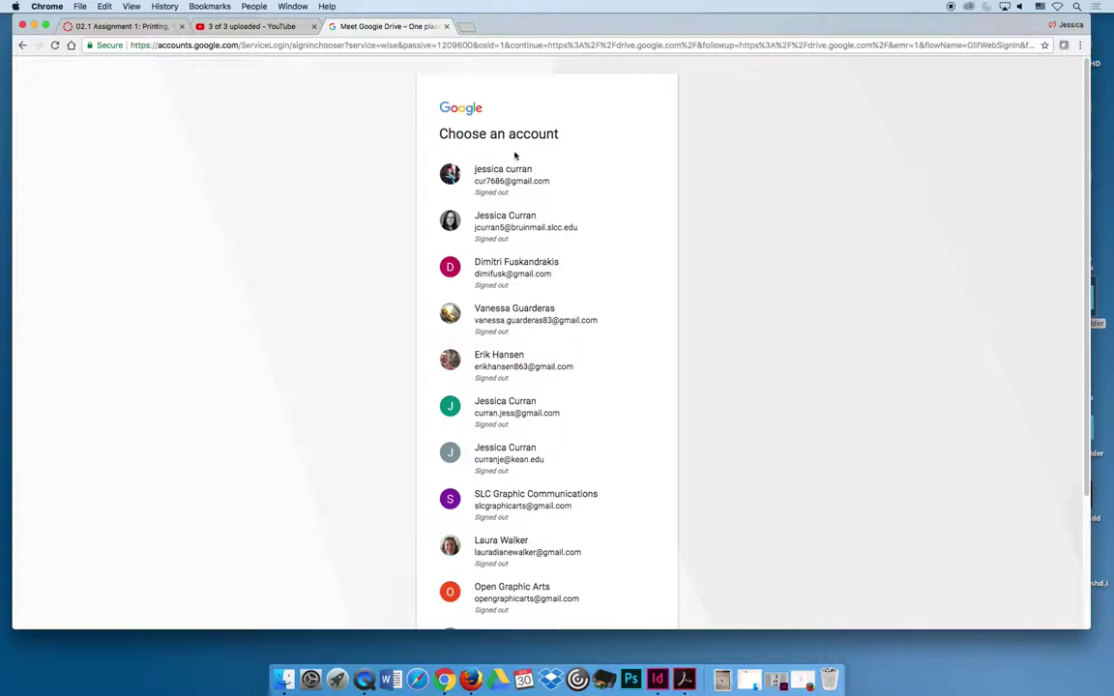
pyautogui.click(535, 235)
pyautogui.click(513, 233)
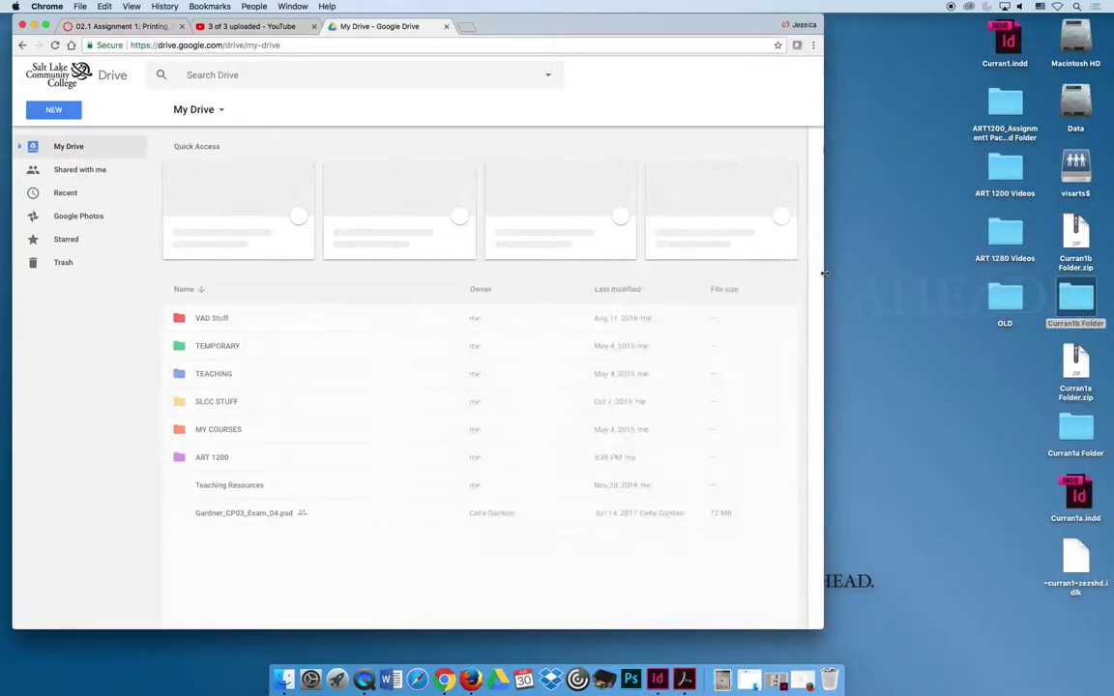
pyautogui.doubleClick(169, 413)
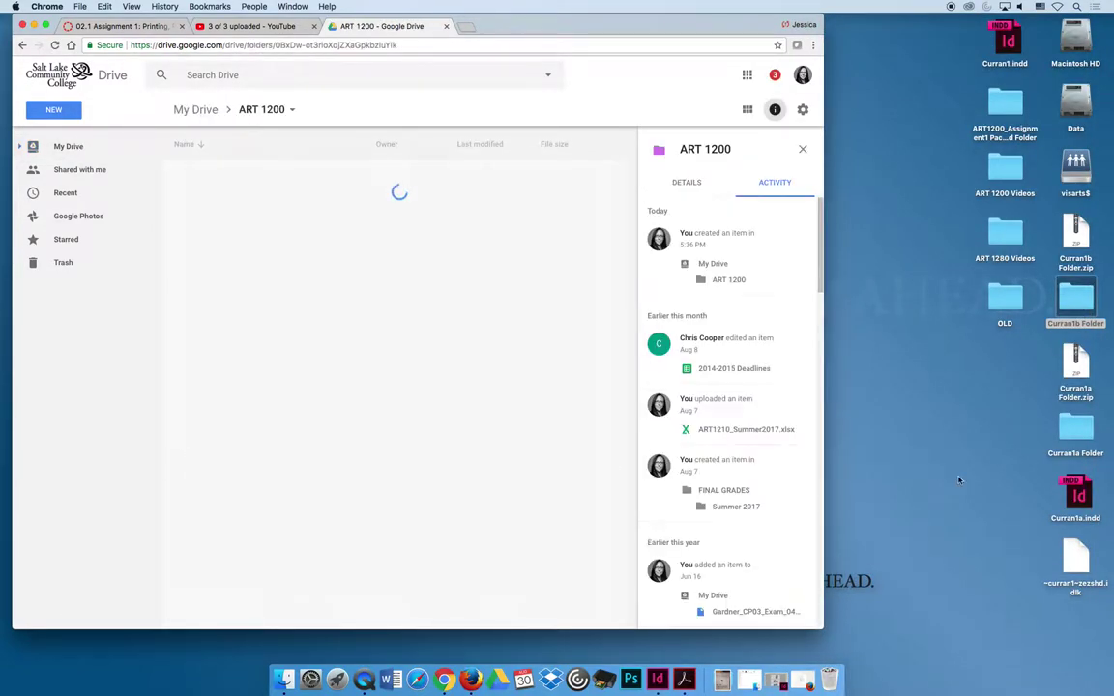
# - Upload Curran1b Folder and Curran1a Folder.zip into ART 1200, then open Curran1b Folder
pyautogui.moveTo(1075, 298); pyautogui.dragTo(293, 254)
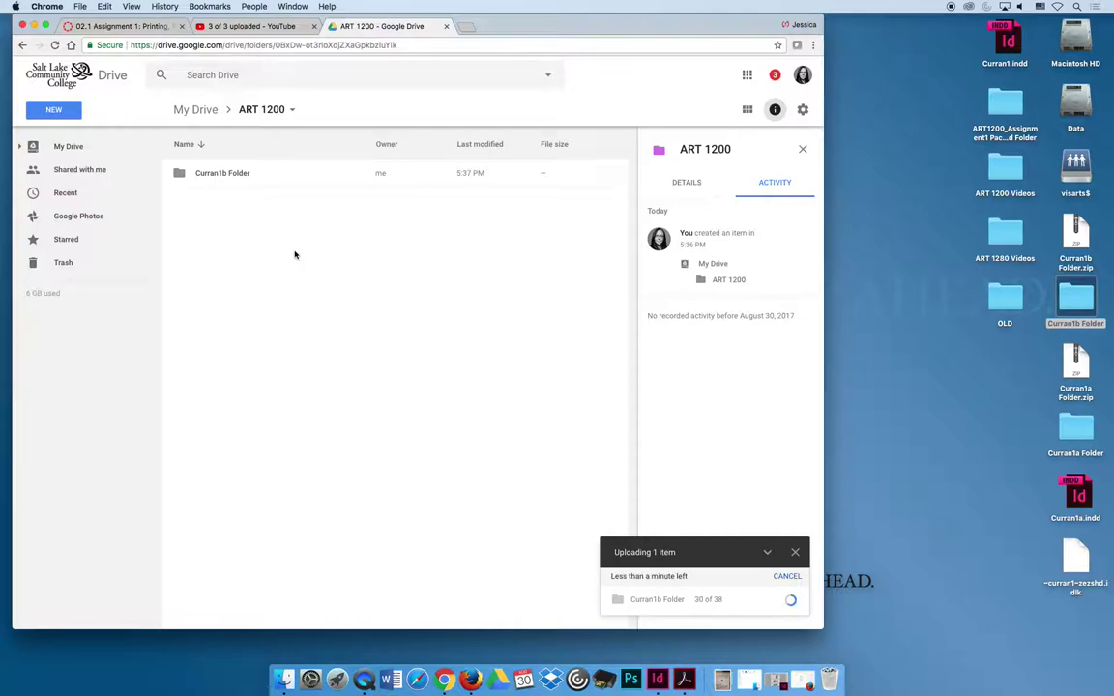
pyautogui.moveTo(1075, 366); pyautogui.dragTo(309, 275)
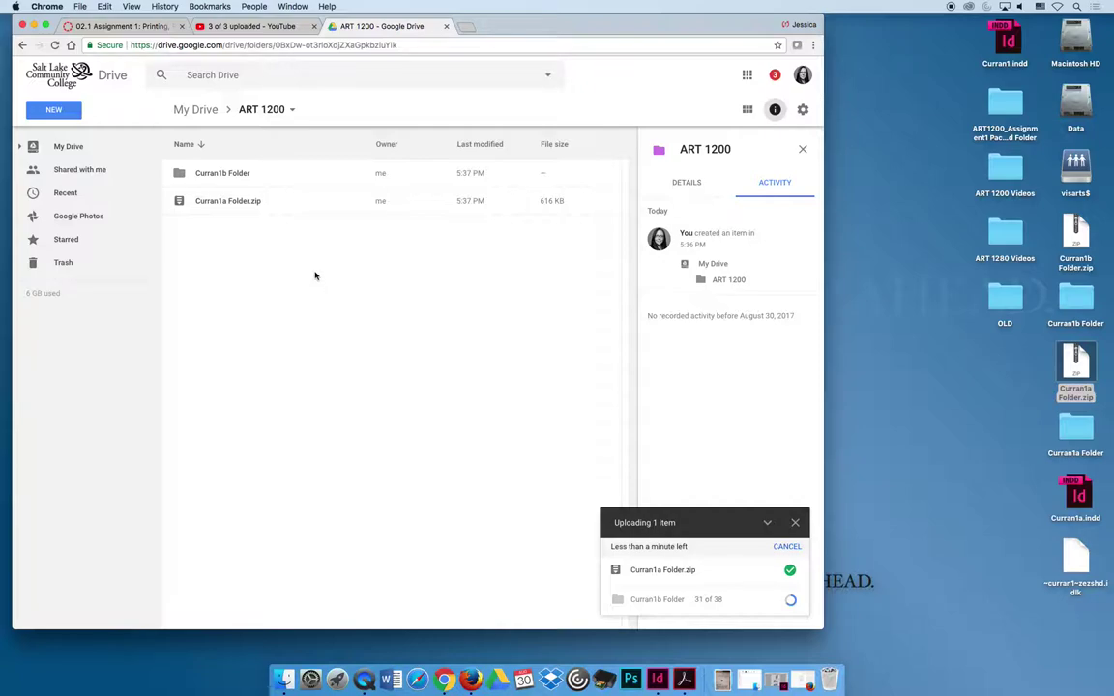
pyautogui.doubleClick(182, 175)
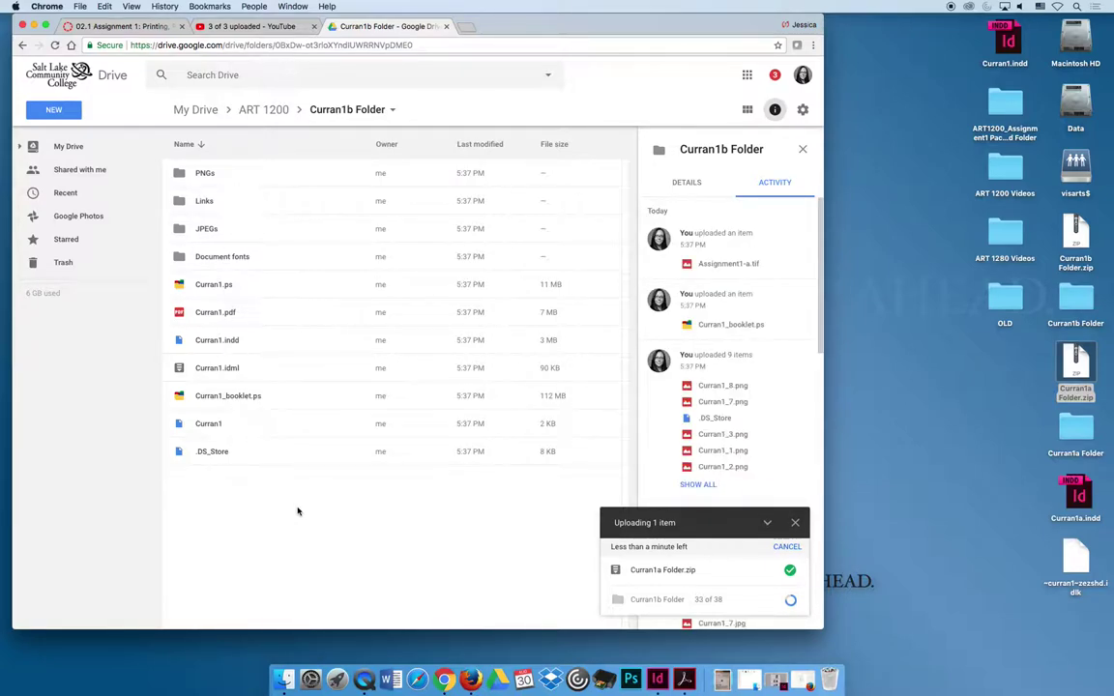
# - Cancel the accidental Curran1b Folder zip download, return to ART 1200, and close the uploads panel
pyautogui.click(384, 111)
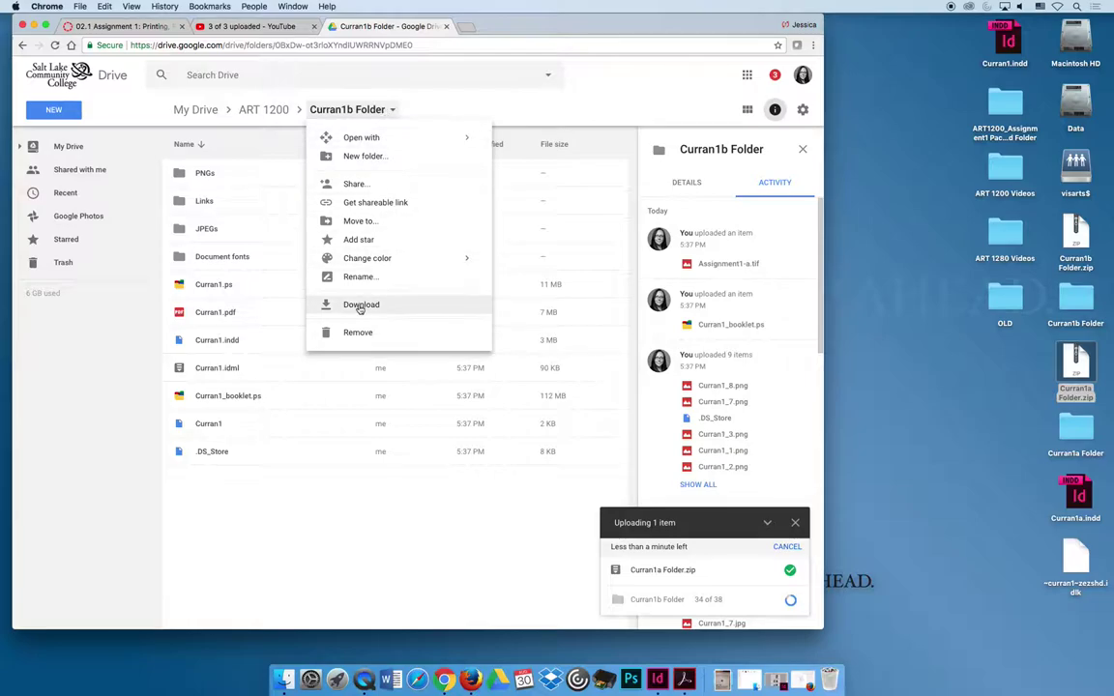
pyautogui.click(357, 305)
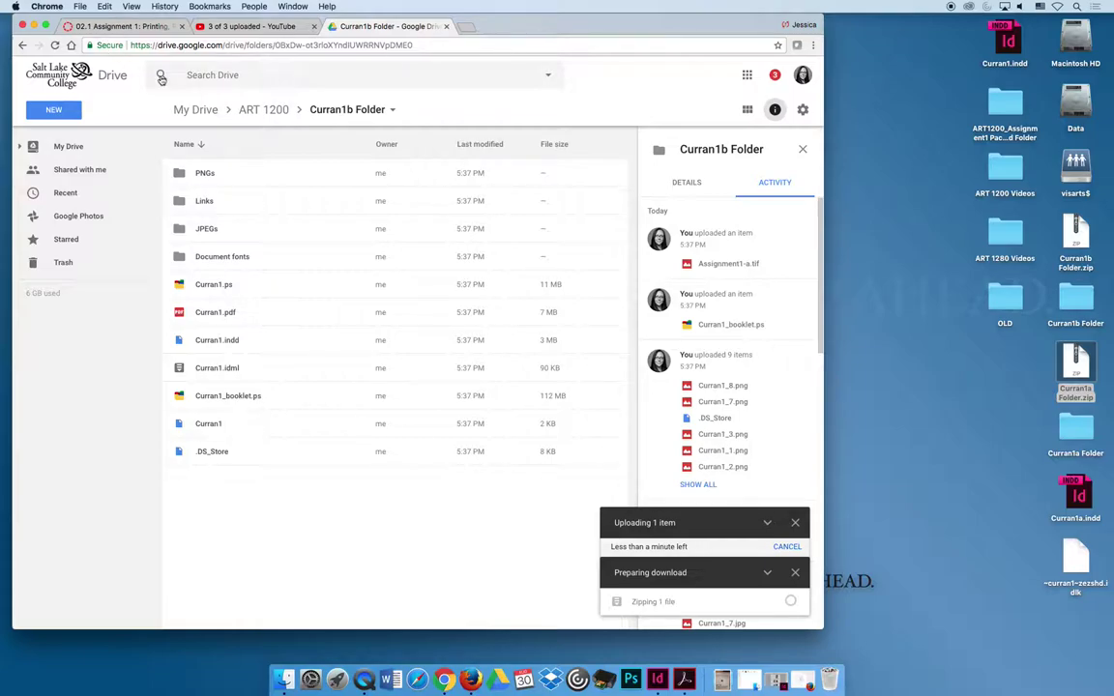
pyautogui.click(22, 45)
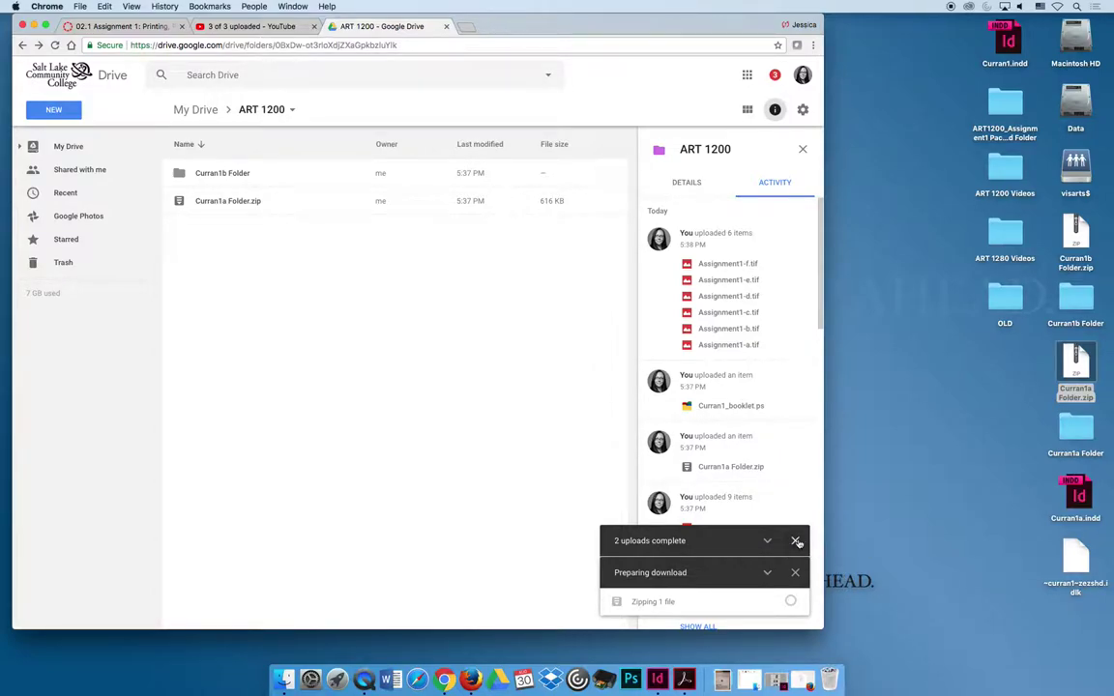
pyautogui.click(795, 574)
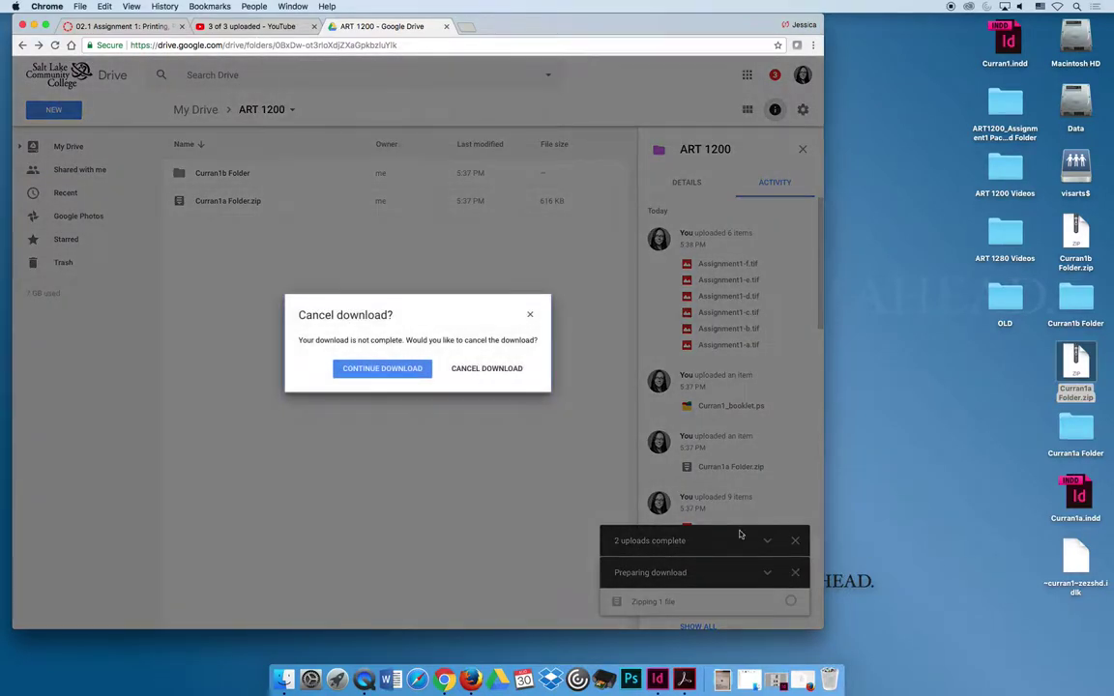
pyautogui.click(483, 368)
pyautogui.click(793, 606)
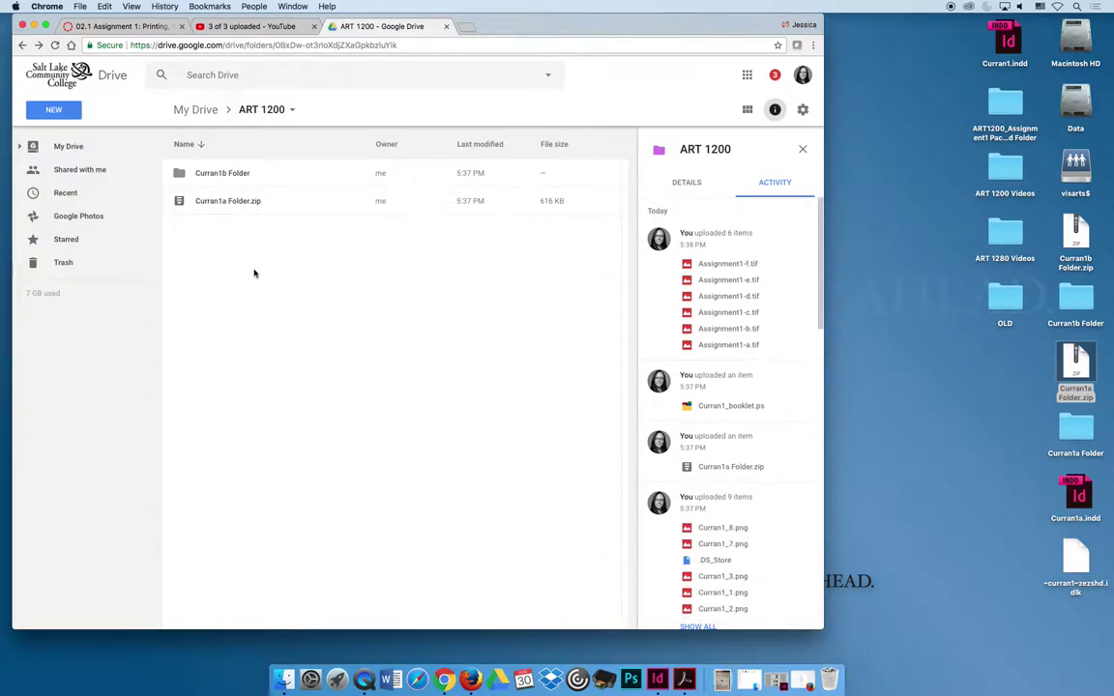
# - Open the Share dialog for Curran1a Folder.zip and its Advanced sharing settings
pyautogui.click(180, 200)
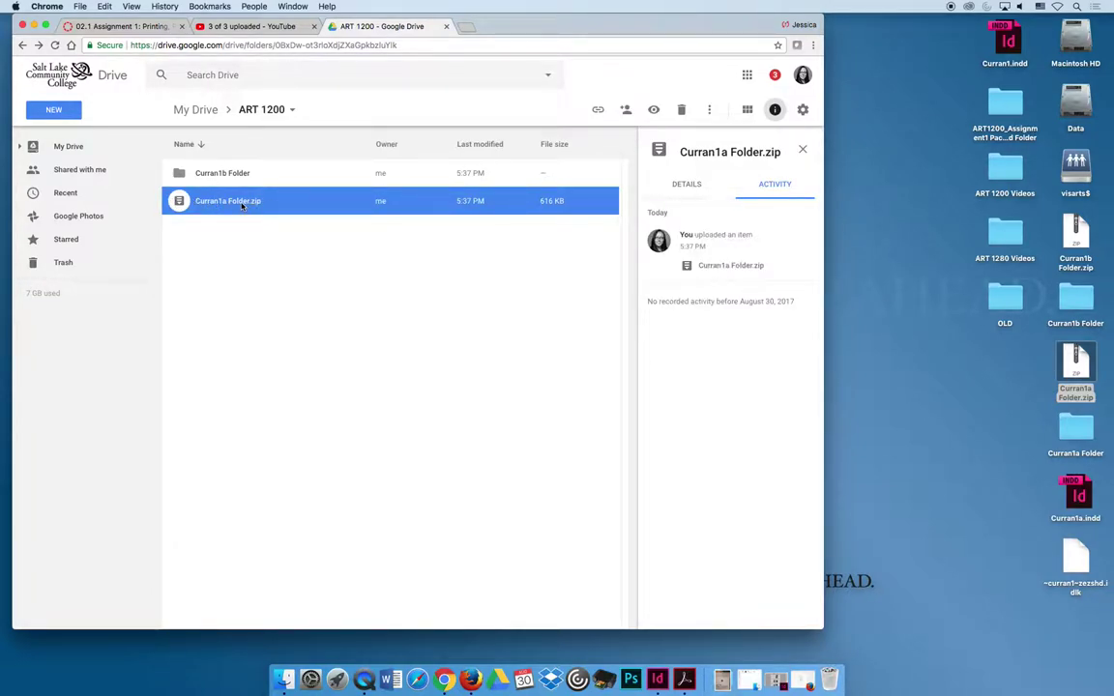
pyautogui.rightClick(286, 205)
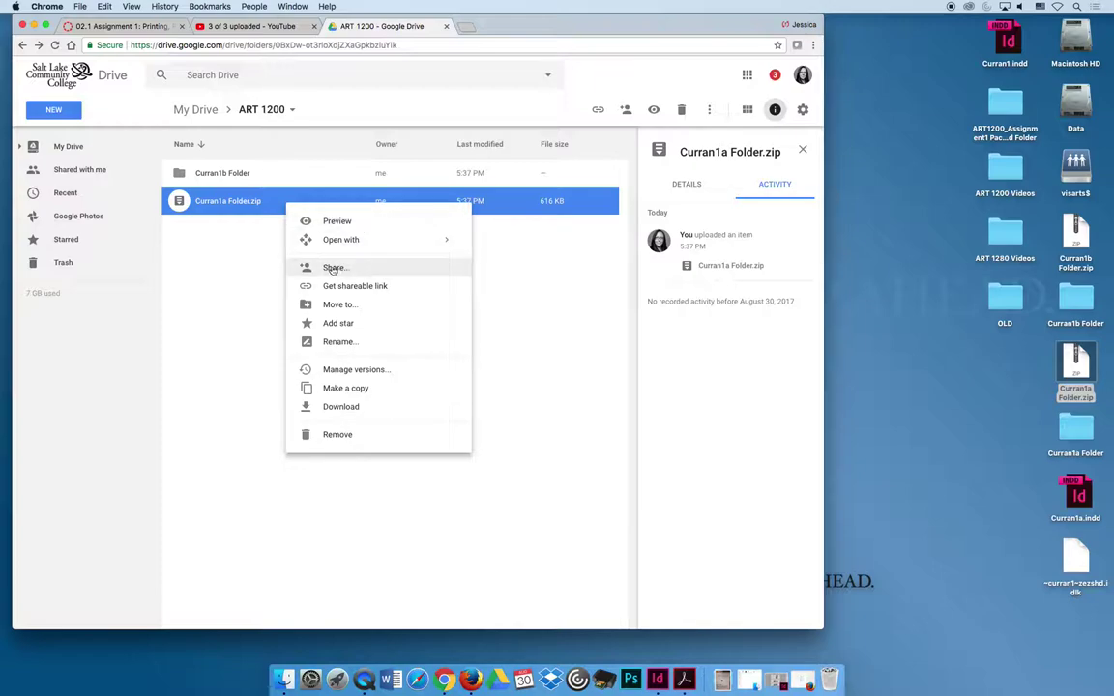
pyautogui.click(340, 267)
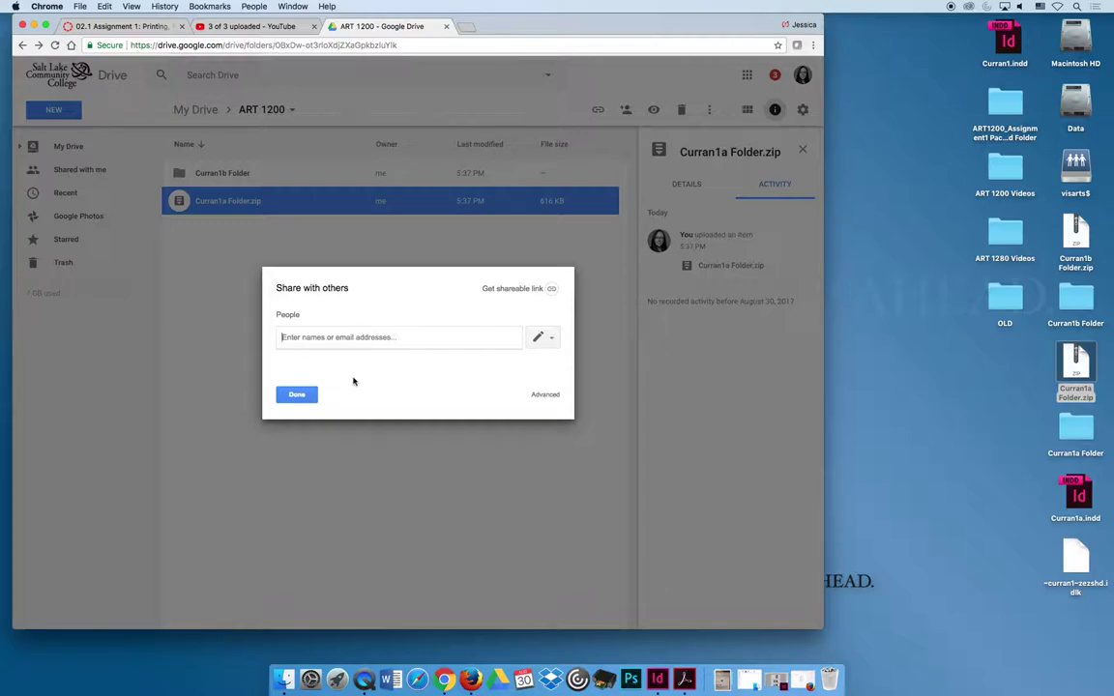
pyautogui.click(295, 394)
pyautogui.rightClick(268, 206)
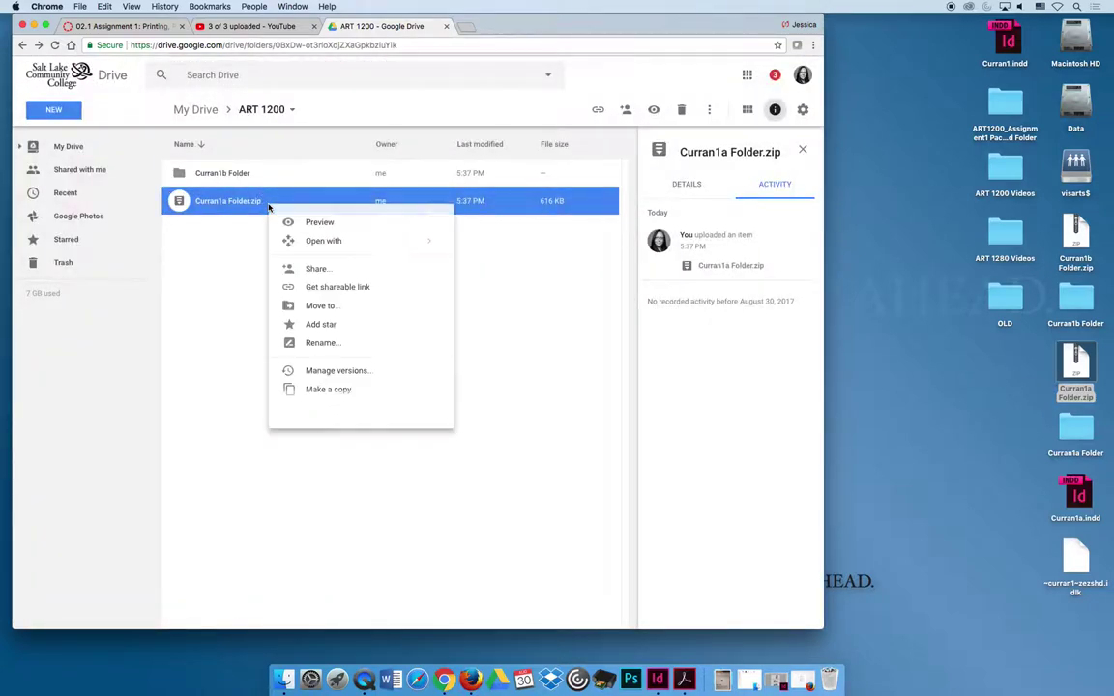
pyautogui.click(318, 274)
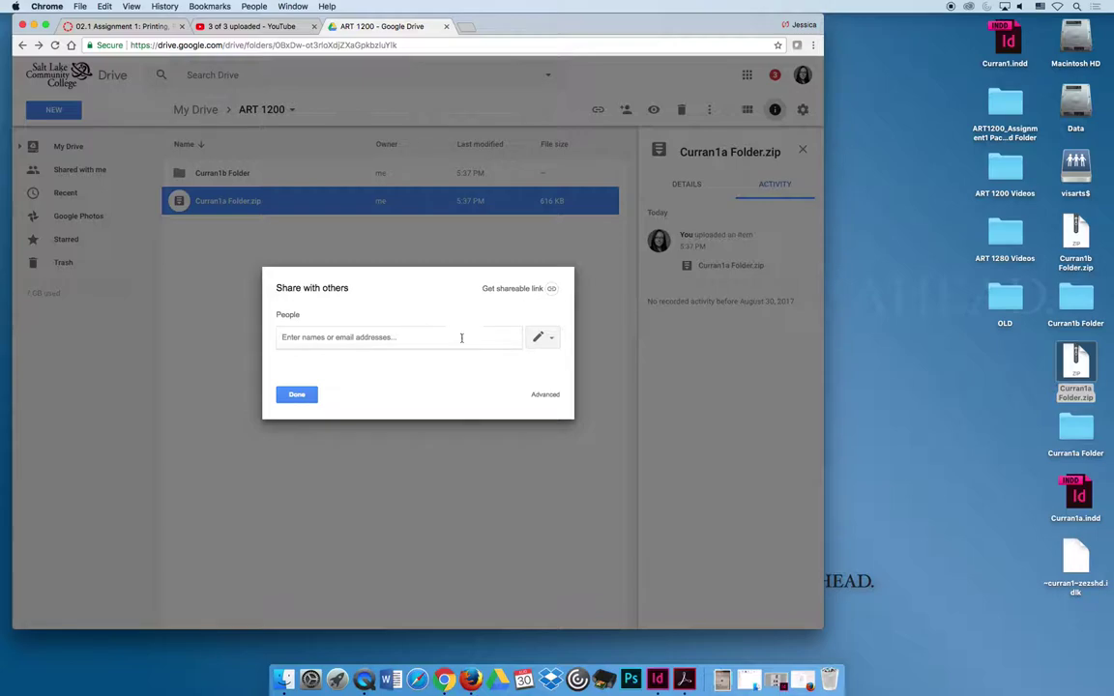
pyautogui.click(544, 394)
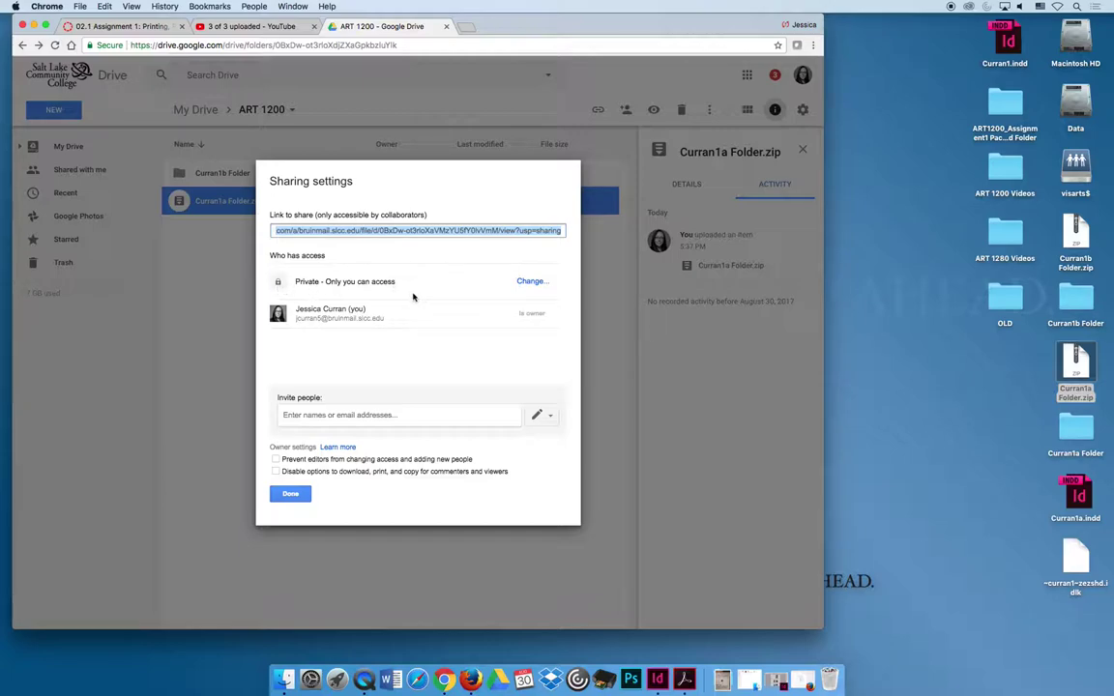
# - Change the zip's link access to On – Anyone with the link and save
pyautogui.click(533, 281)
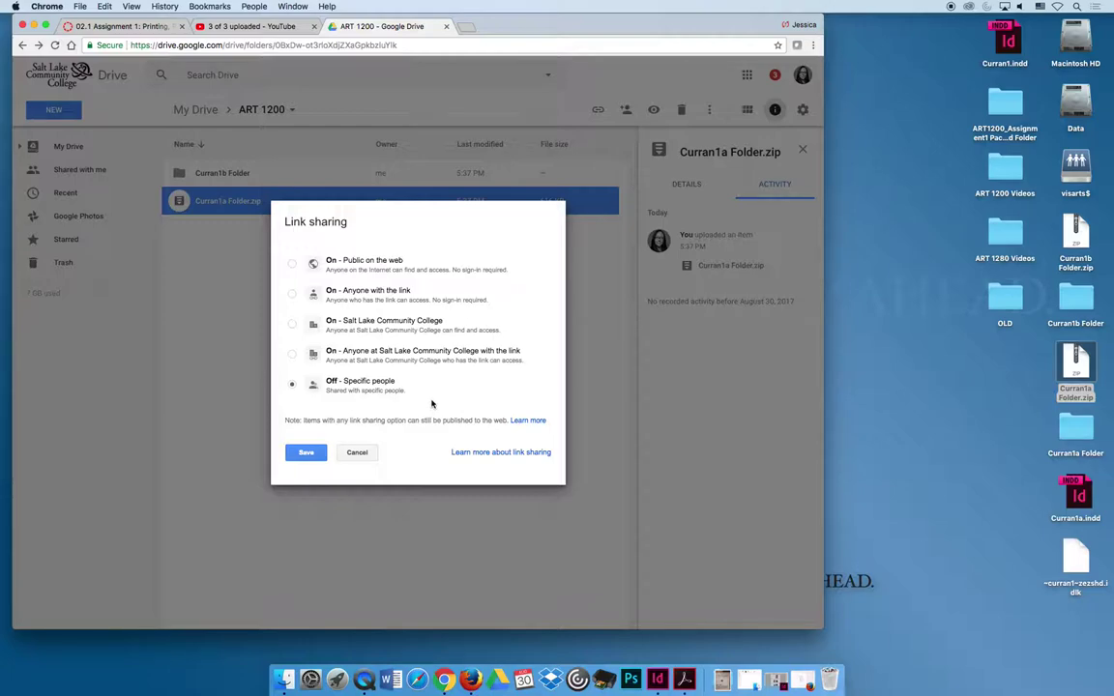
pyautogui.click(292, 354)
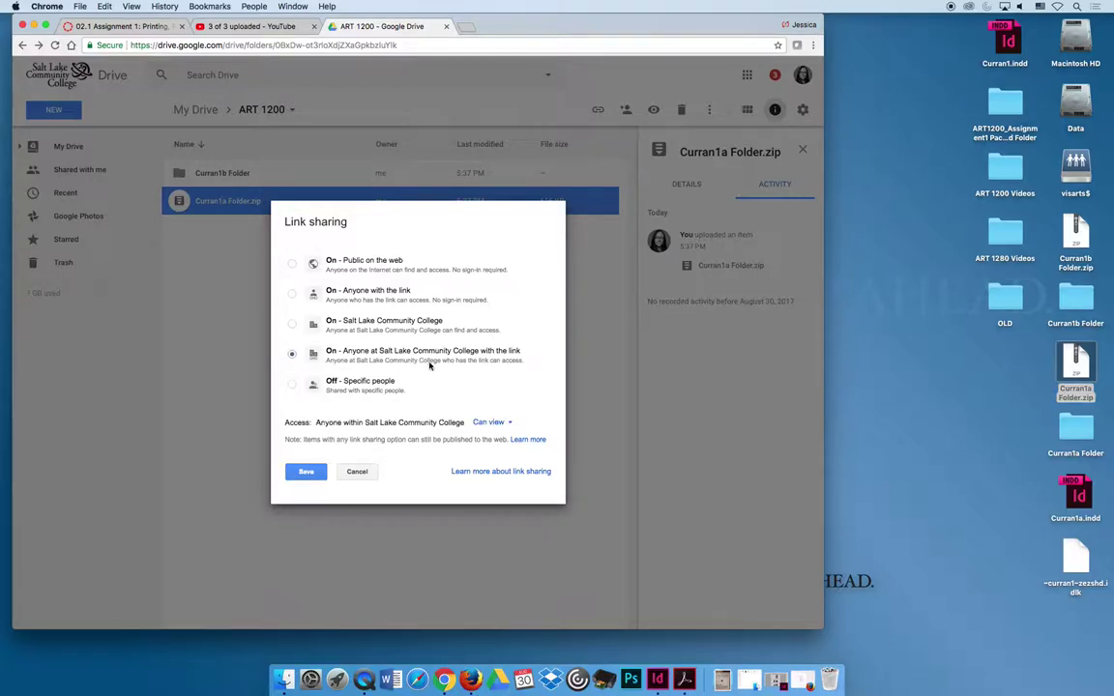
pyautogui.click(292, 324)
pyautogui.click(292, 294)
pyautogui.click(293, 264)
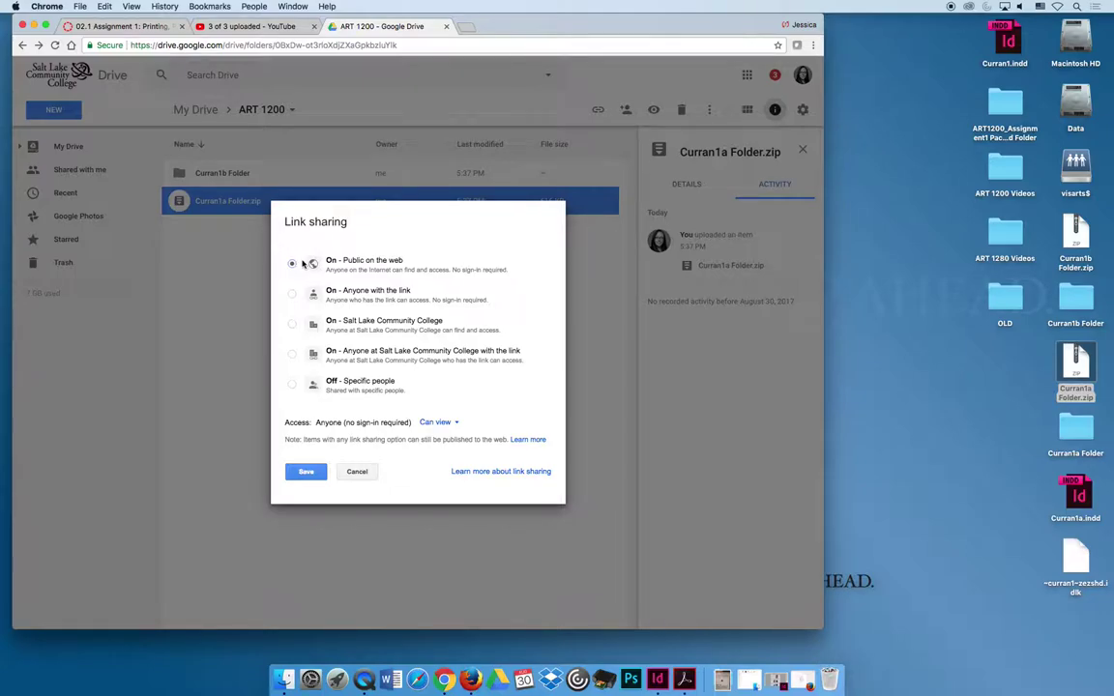
pyautogui.click(292, 355)
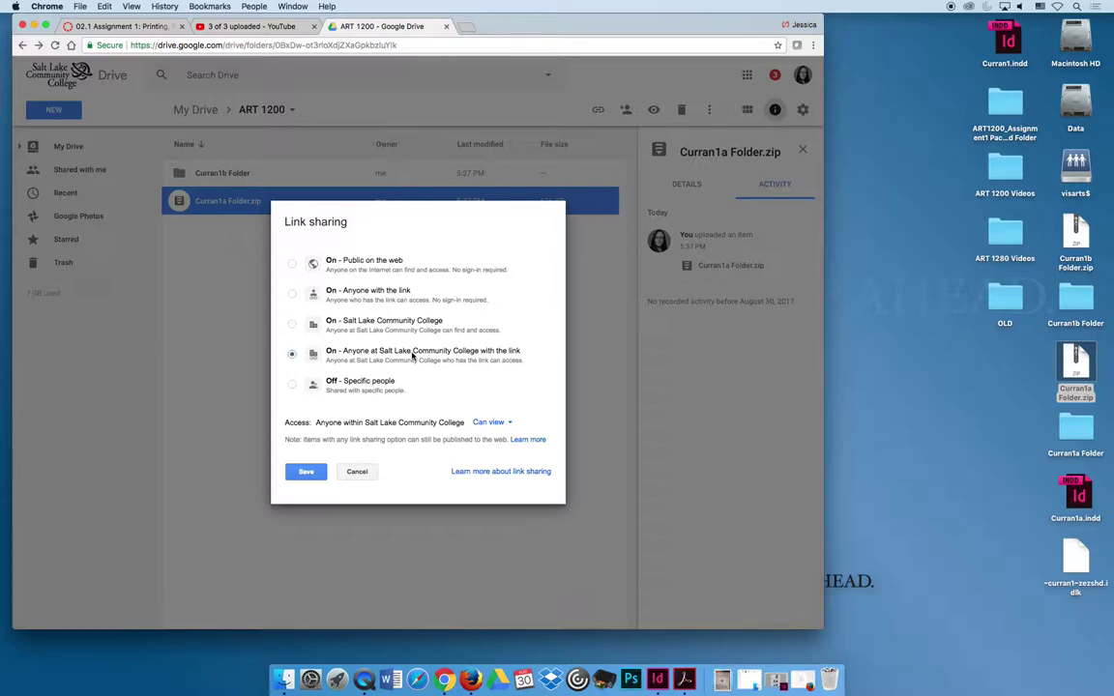
pyautogui.click(293, 296)
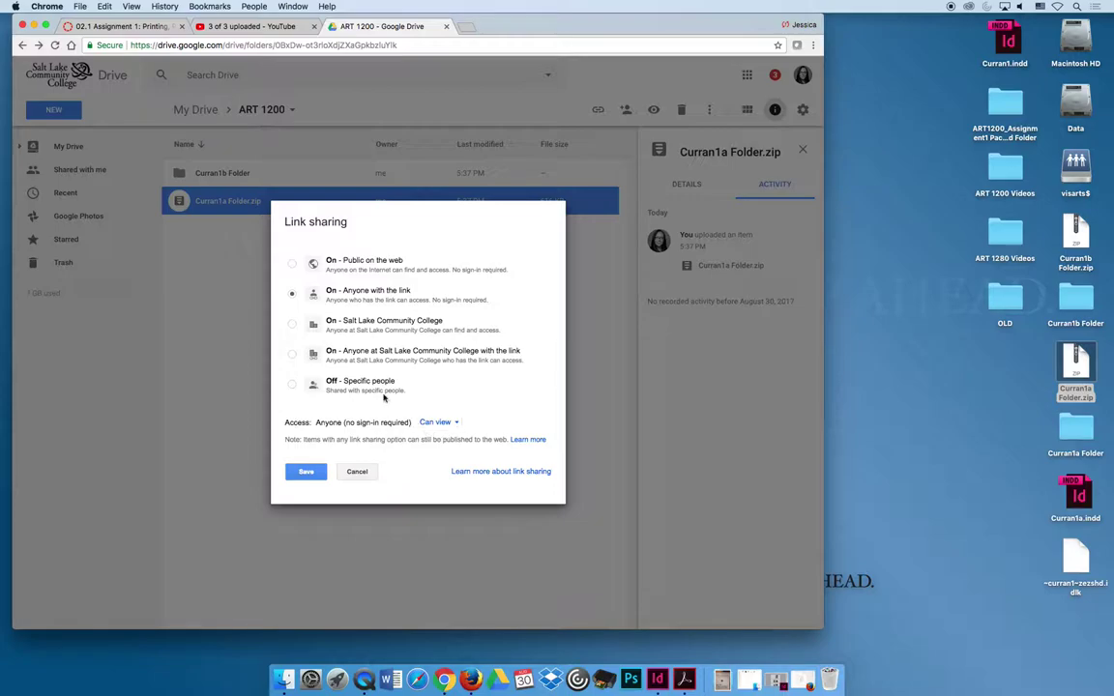
pyautogui.click(289, 292)
pyautogui.click(305, 472)
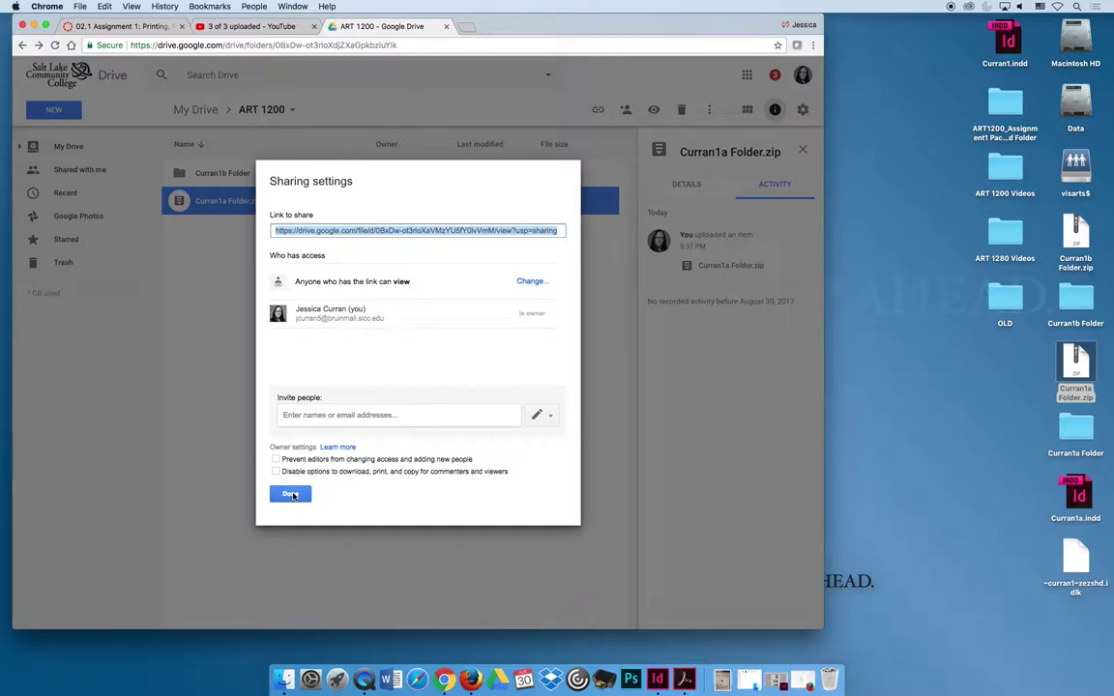
pyautogui.click(291, 494)
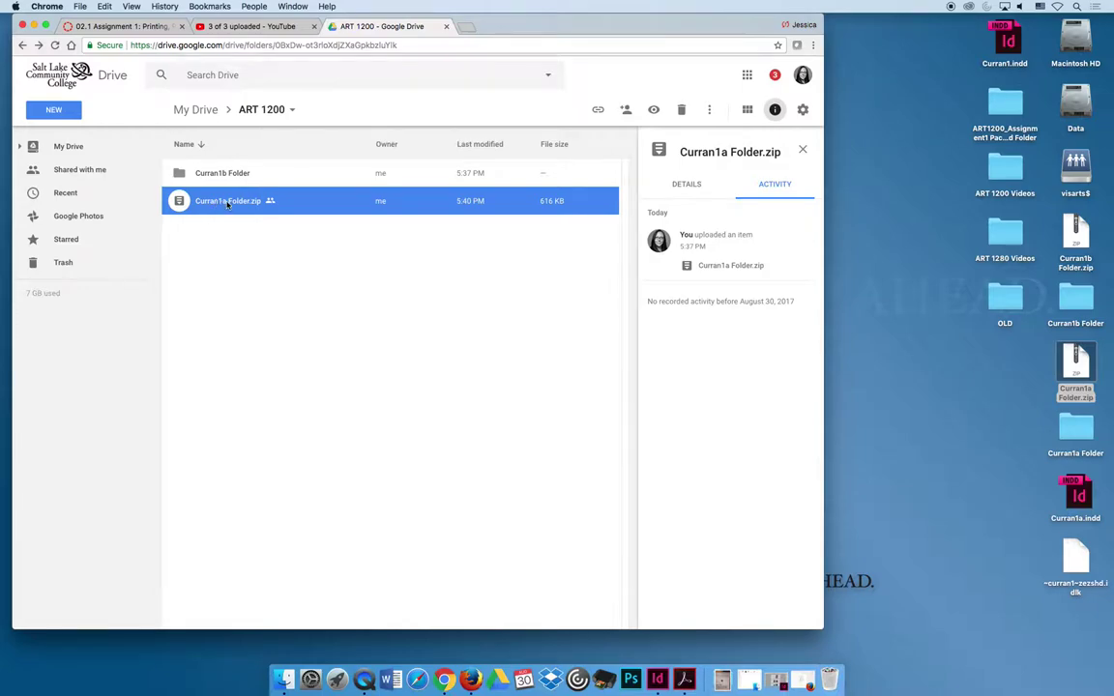
# - Get the shareable link for Curran1a Folder.zip and select the link text
pyautogui.click(598, 110)
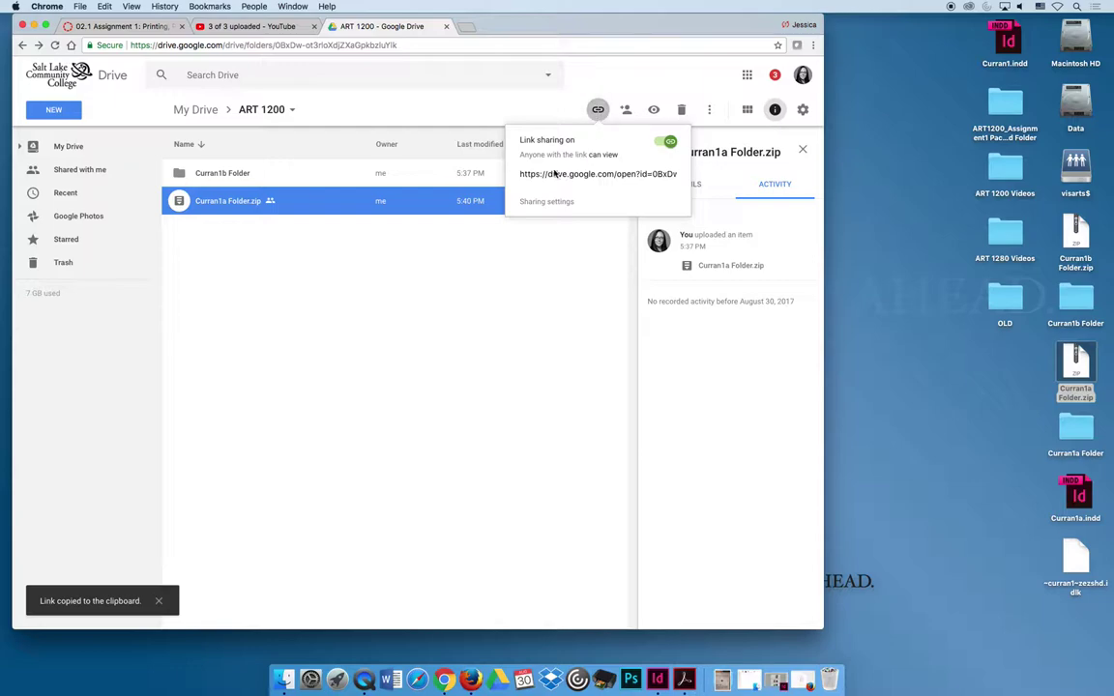
pyautogui.click(470, 273)
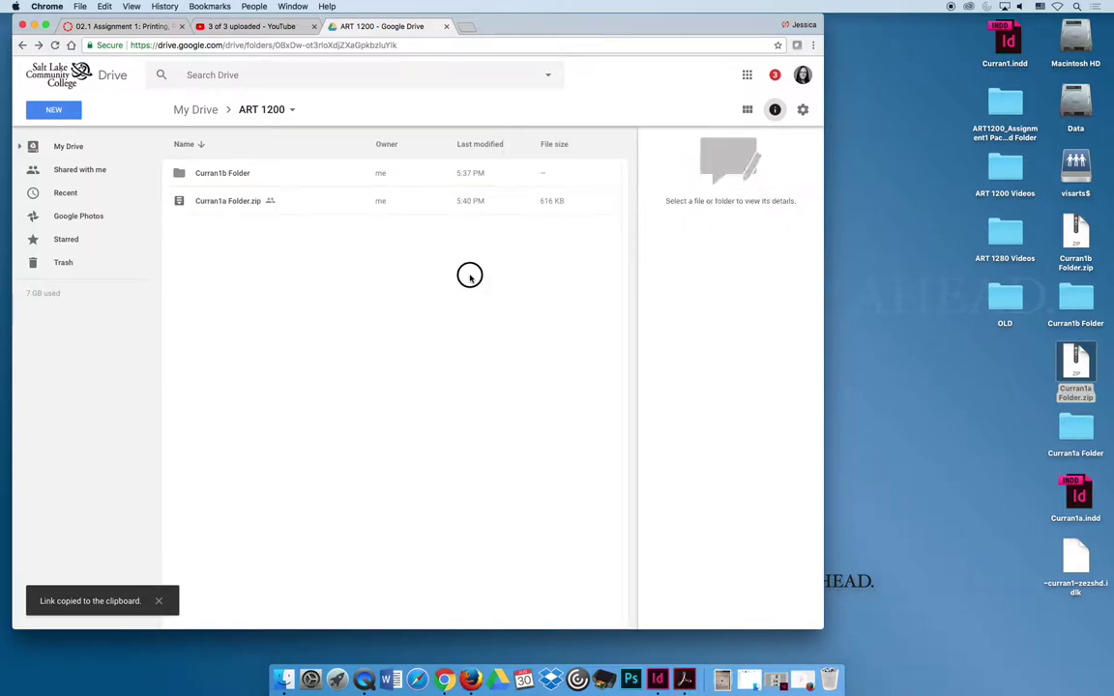
pyautogui.moveTo(234, 204); pyautogui.dragTo(234, 202)
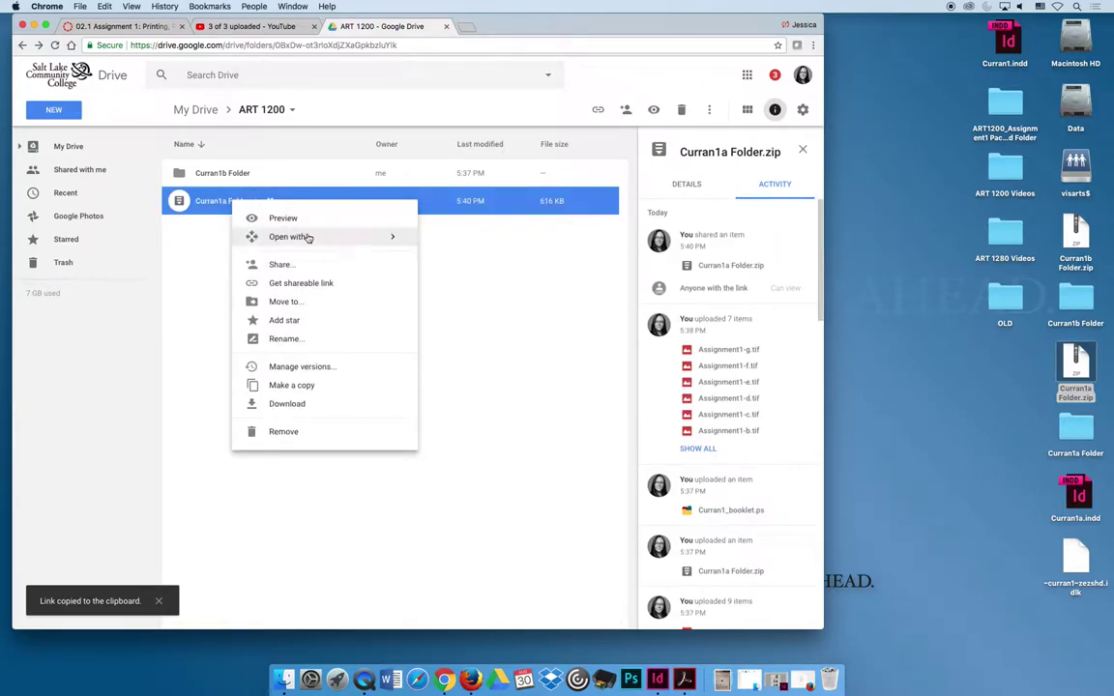
pyautogui.click(286, 284)
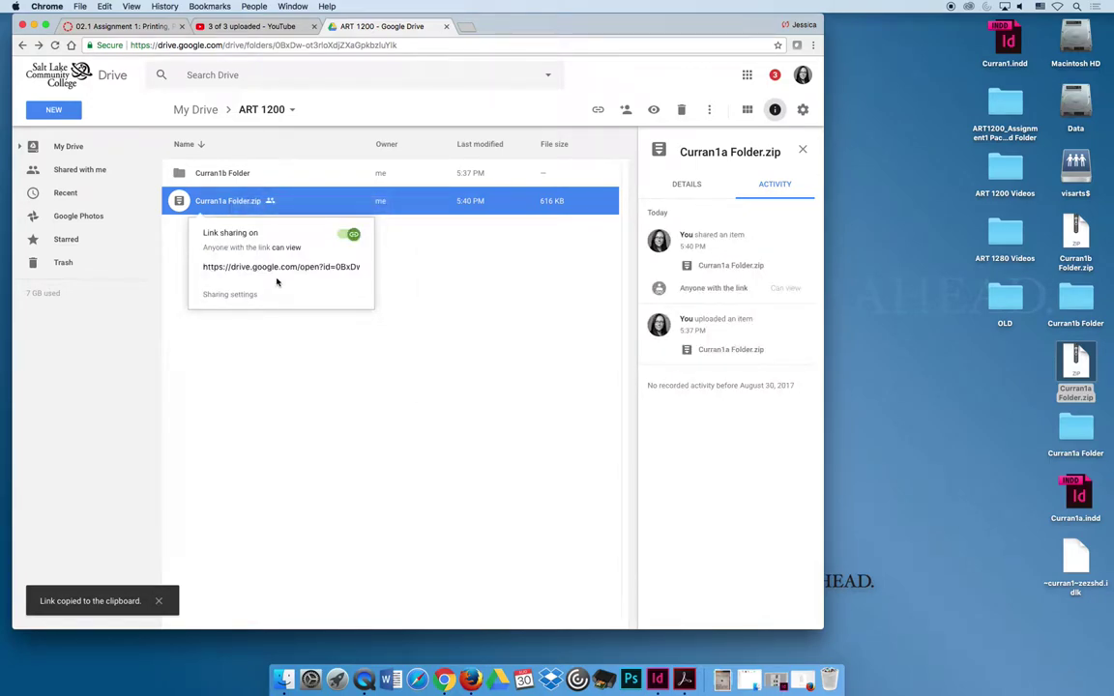
pyautogui.click(276, 267)
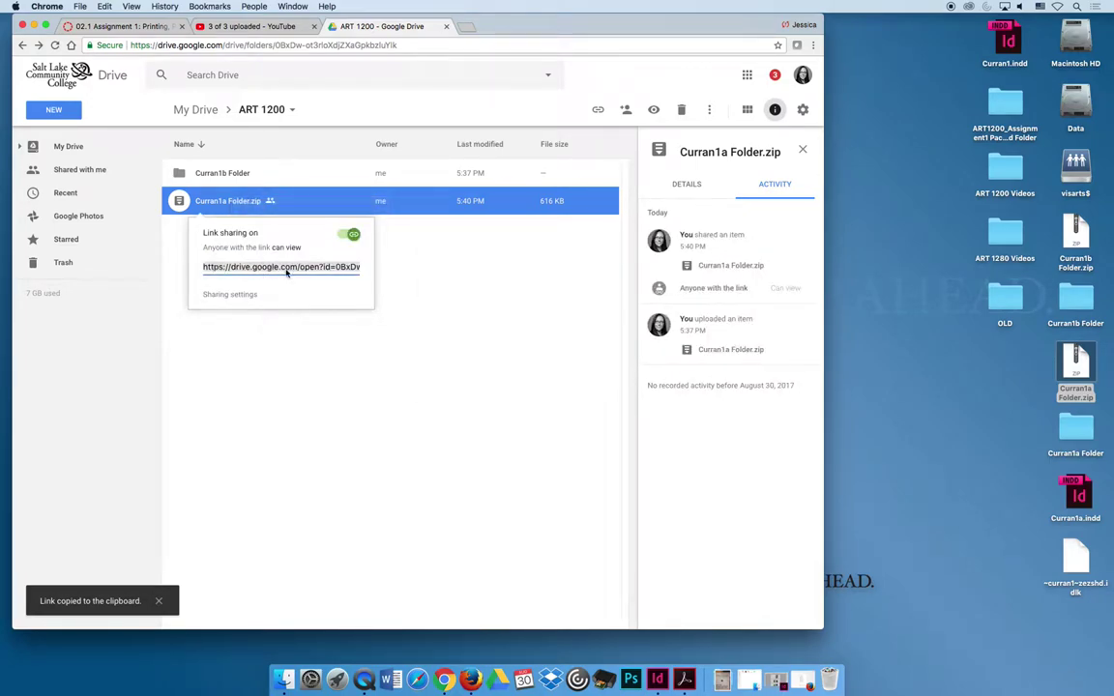
# - Re-submit the Canvas assignment as a Website URL with the pasted Curran1a Folder.zip Drive link
pyautogui.click(120, 26)
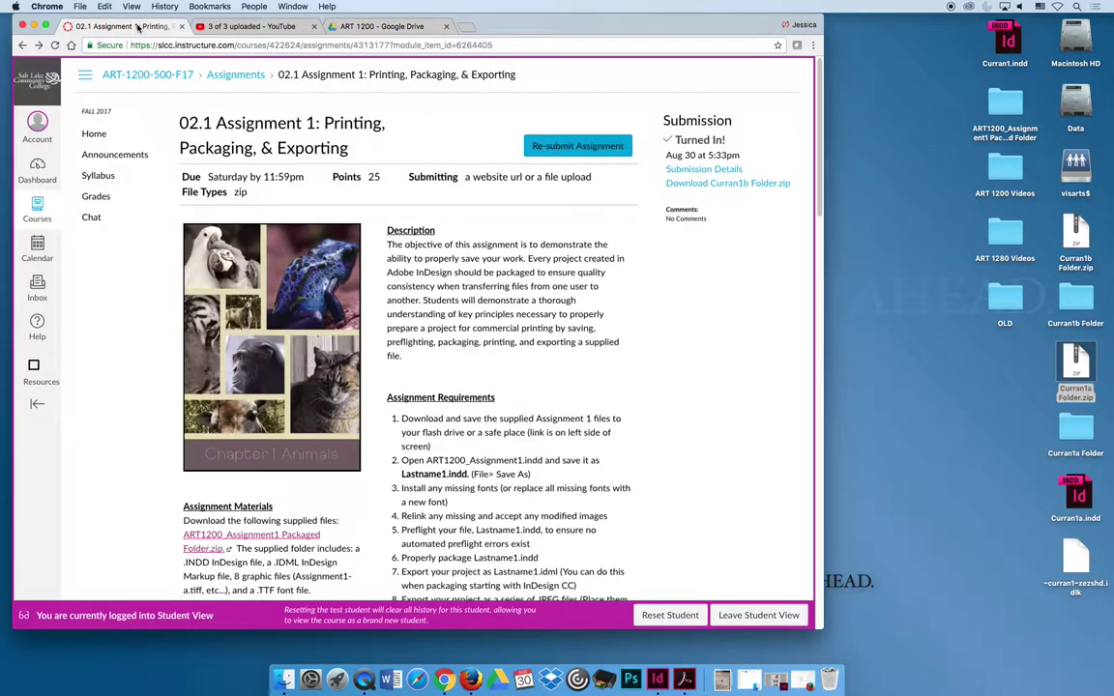
pyautogui.click(562, 147)
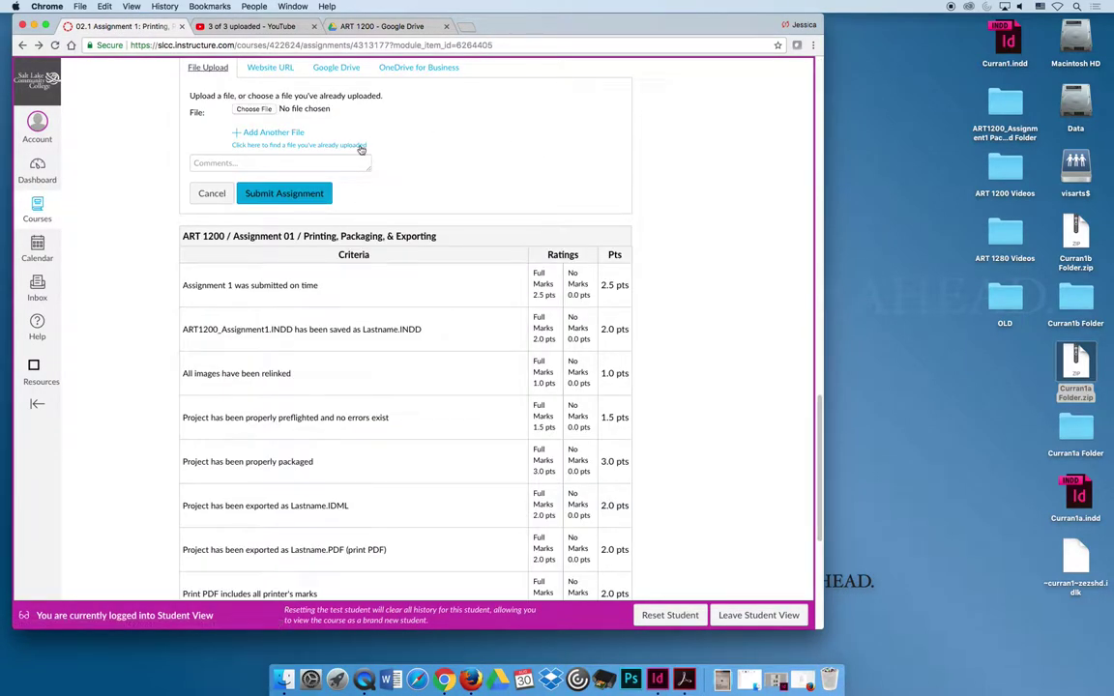
pyautogui.scroll(2, 319, 145)
pyautogui.click(263, 124)
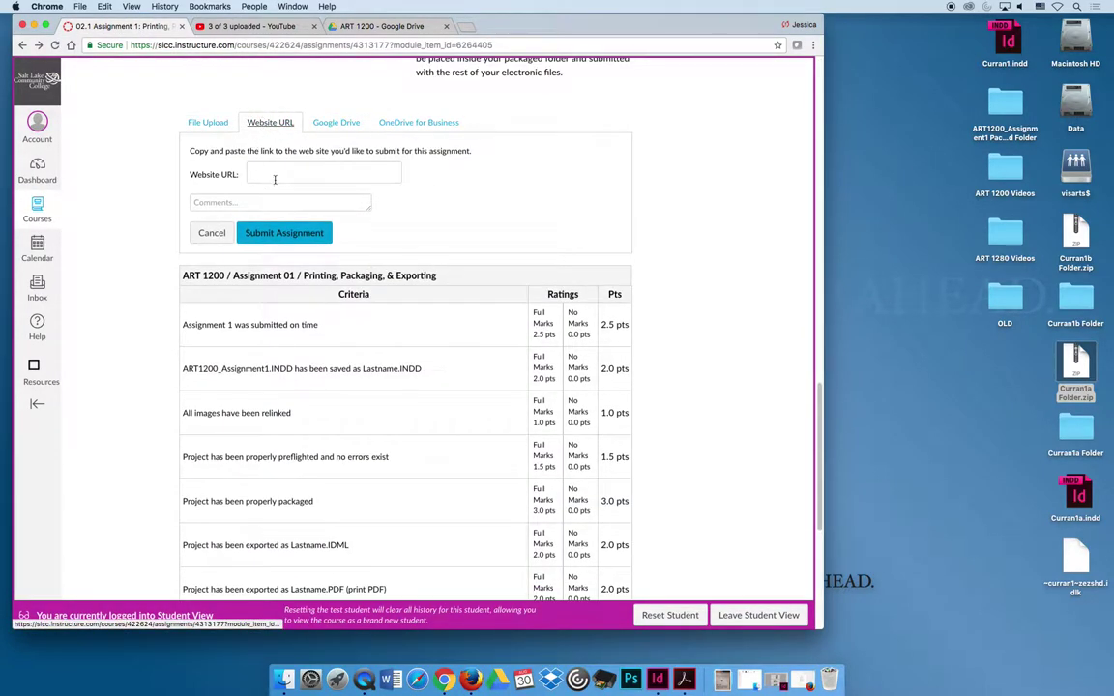
pyautogui.click(280, 174)
pyautogui.press('super+v')
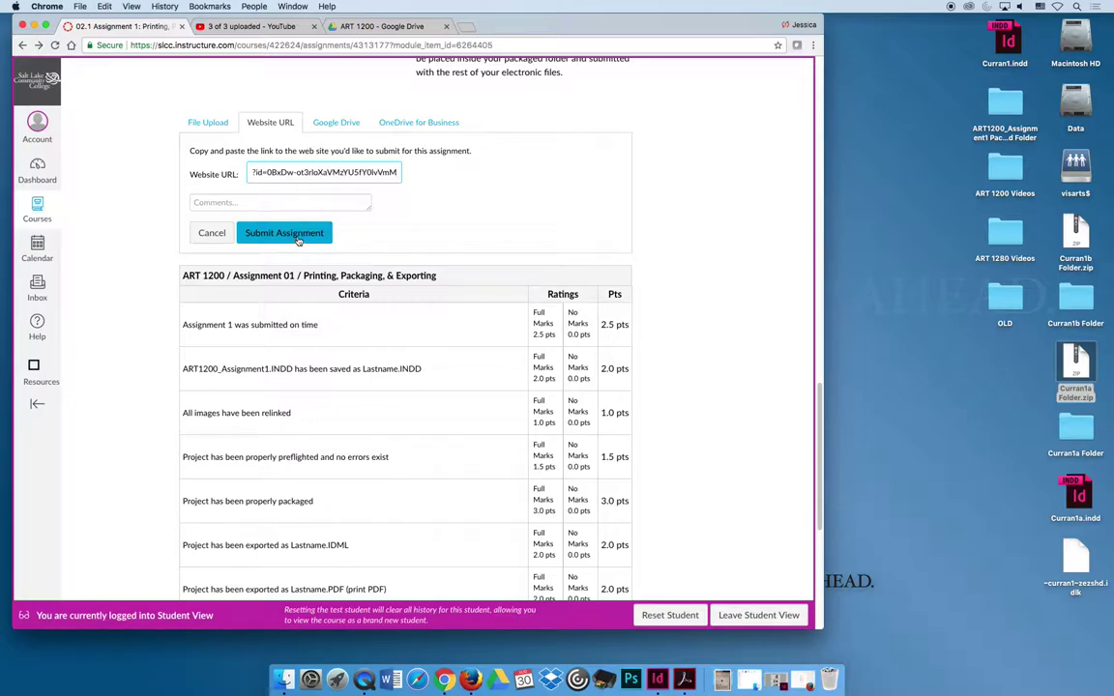
pyautogui.click(295, 232)
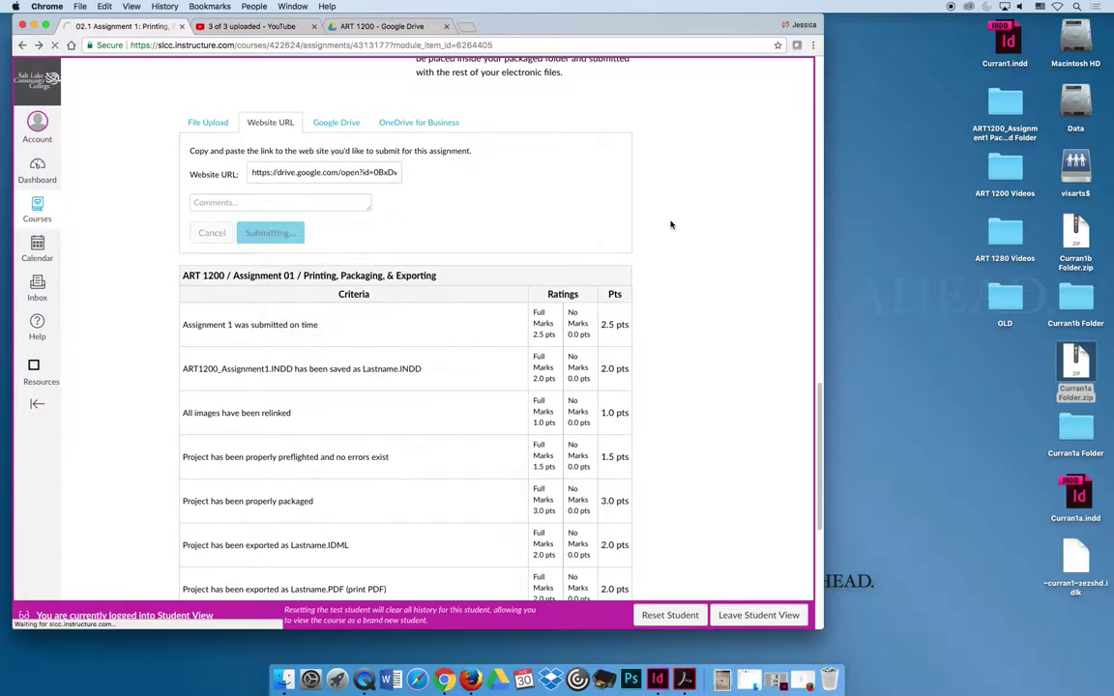
# - Open Submission Details and view the submitted link in a new tab
pyautogui.scroll(-1, 627, 249)
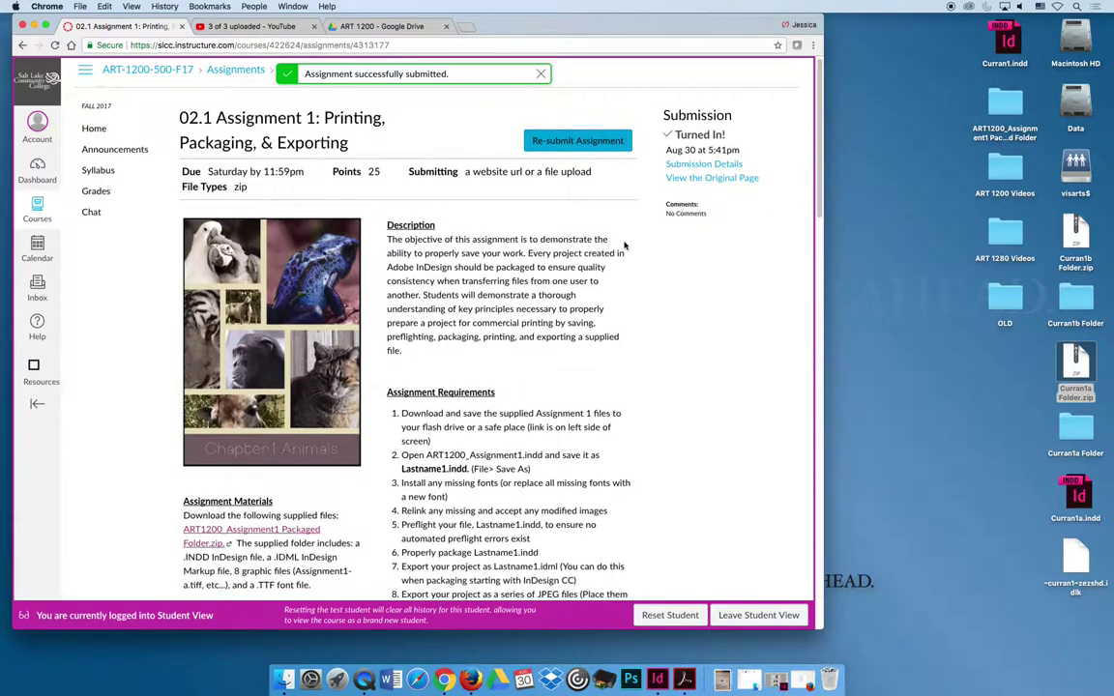
pyautogui.click(718, 165)
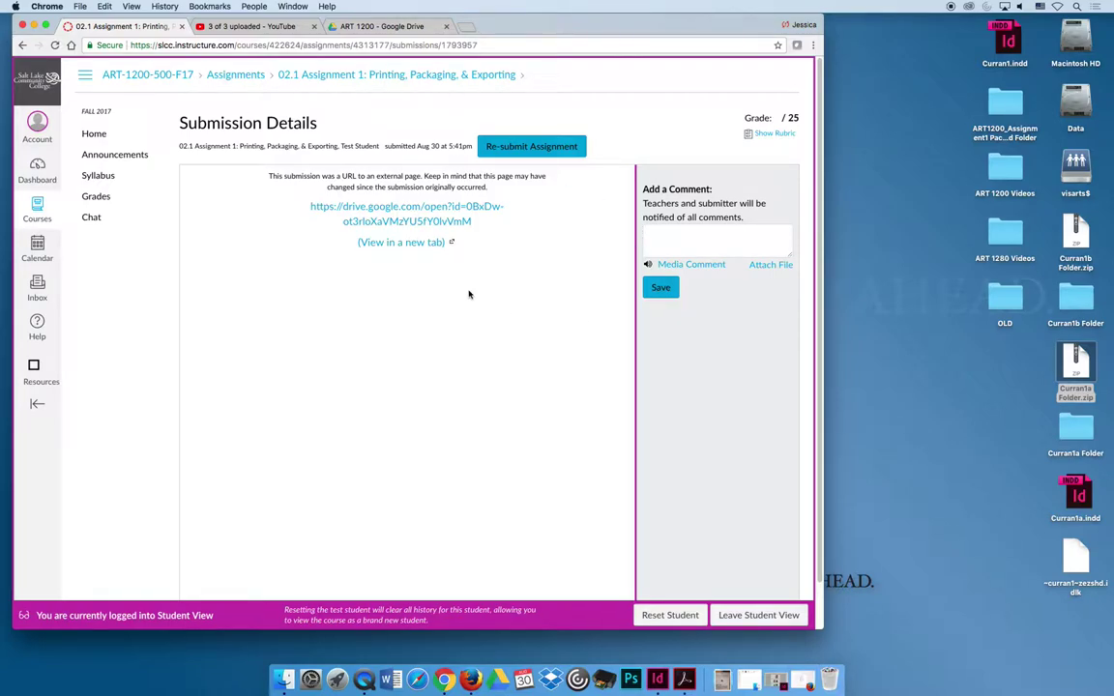
pyautogui.click(427, 242)
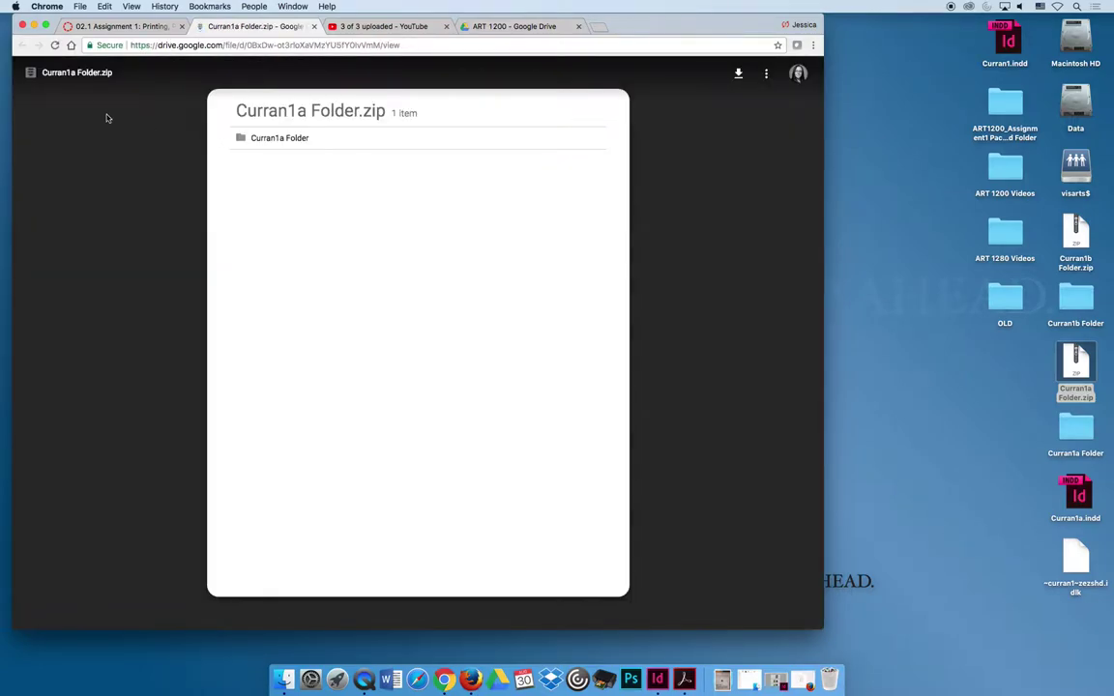
# - Download Curran1a Folder.zip from its shared link, then return to ART 1200 and select Curran1b Folder
pyautogui.click(738, 73)
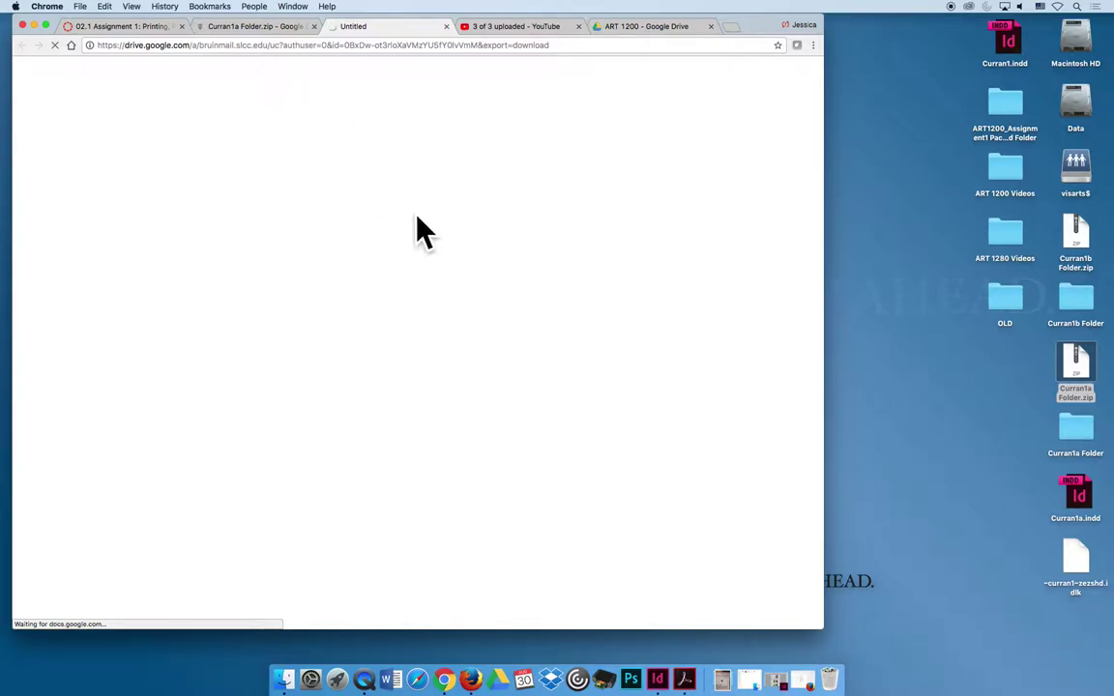
pyautogui.press('super+m')
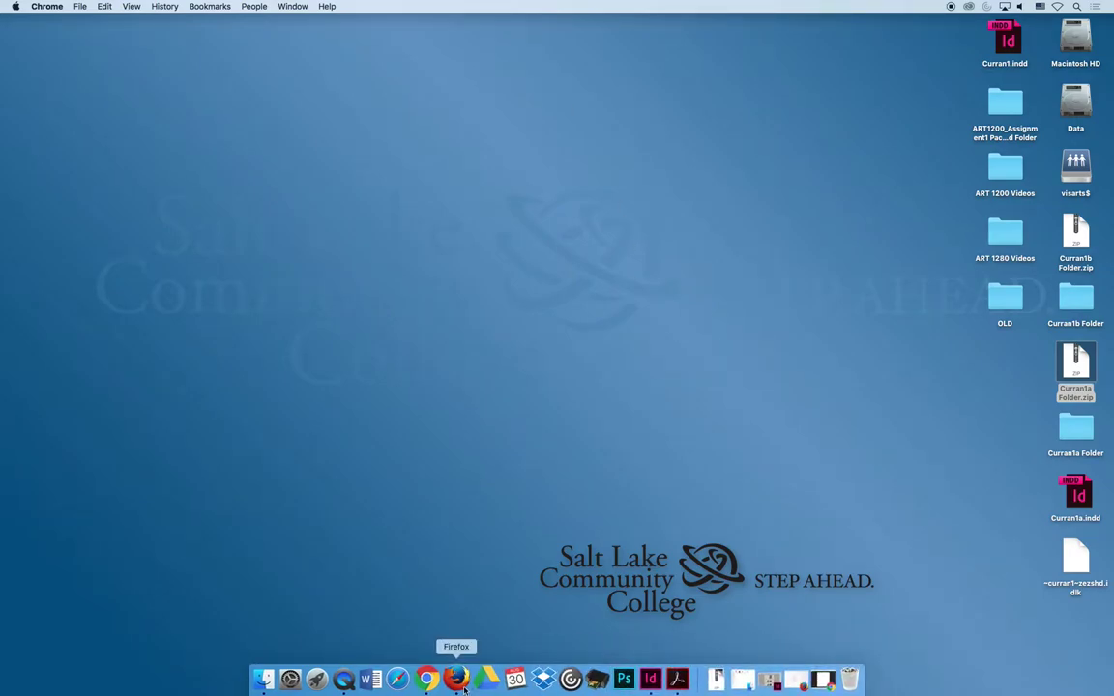
pyautogui.click(431, 682)
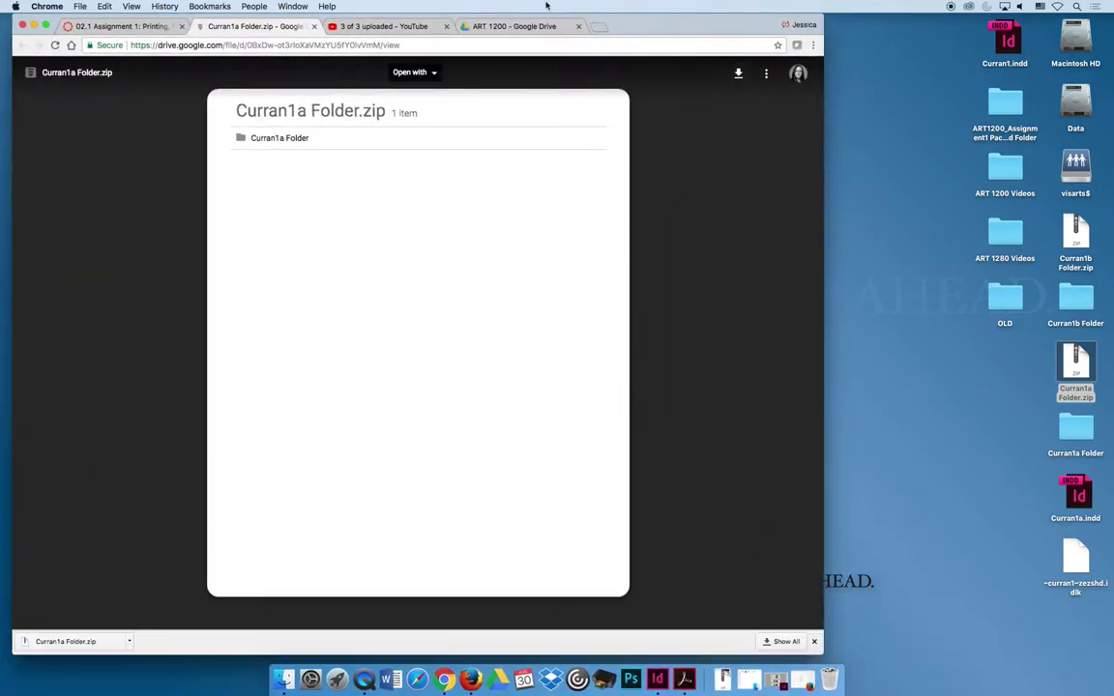
pyautogui.click(530, 27)
pyautogui.click(199, 175)
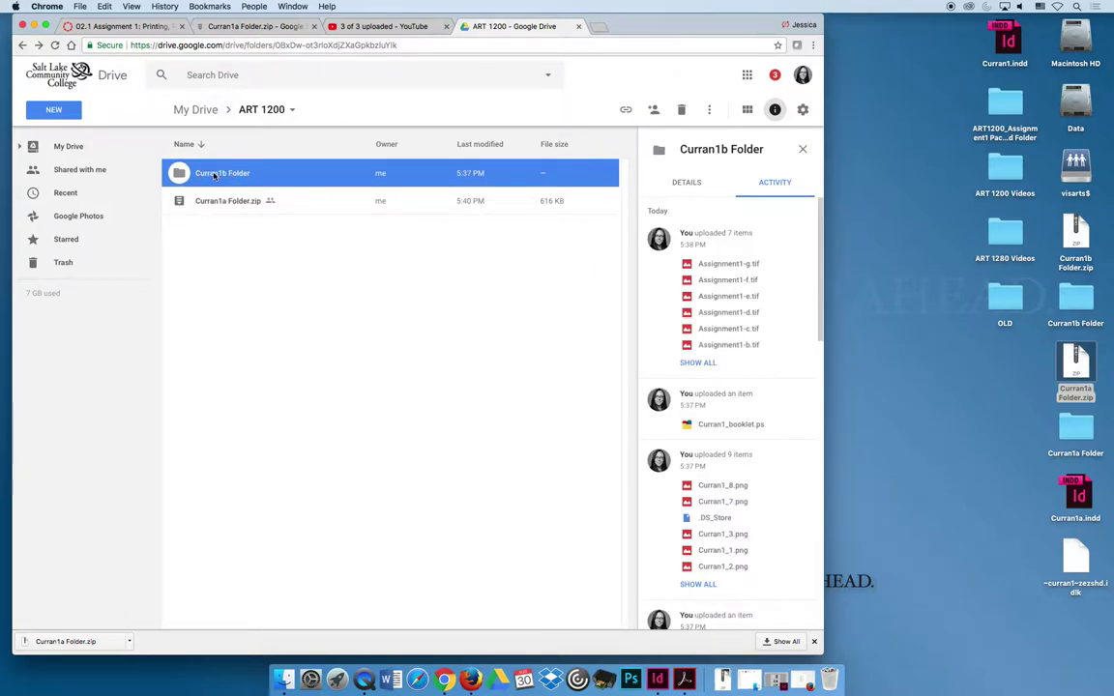
# - Set Curran1b Folder's link sharing to On – Anyone with the link and save
pyautogui.rightClick(215, 176)
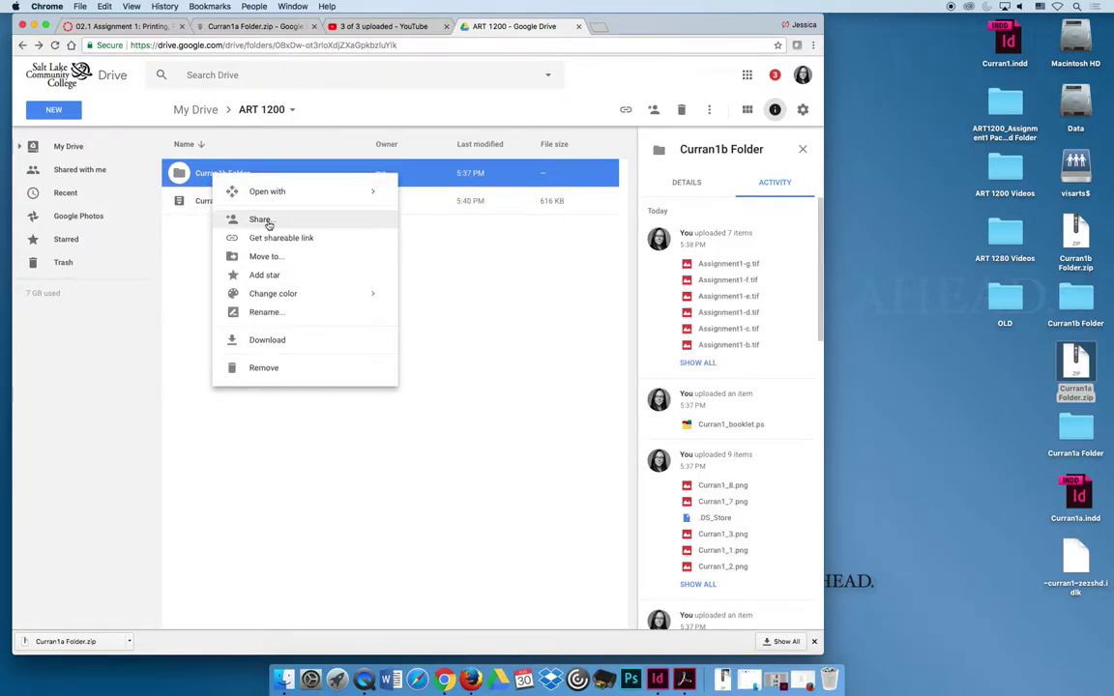
pyautogui.click(268, 225)
pyautogui.click(551, 396)
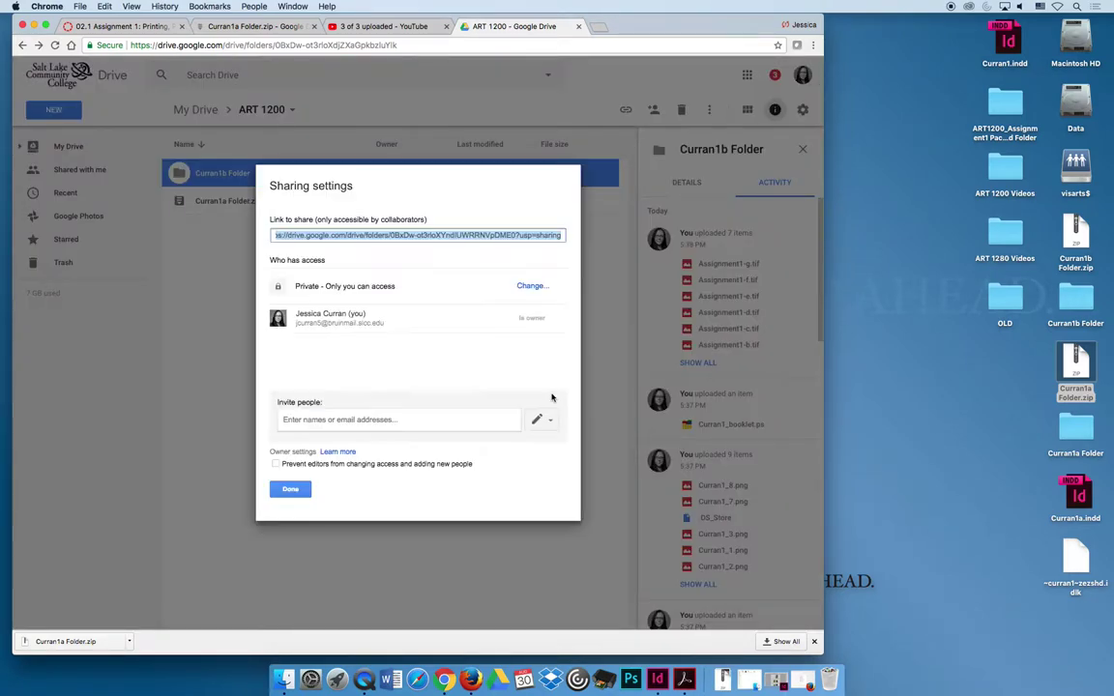
pyautogui.click(529, 285)
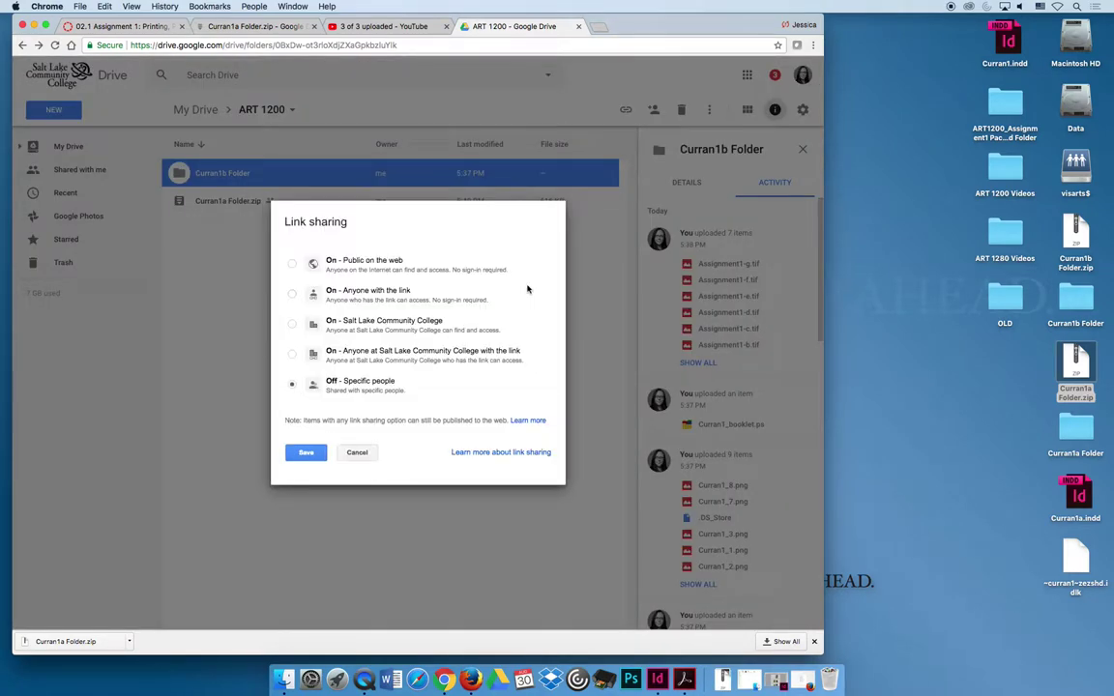
pyautogui.click(292, 295)
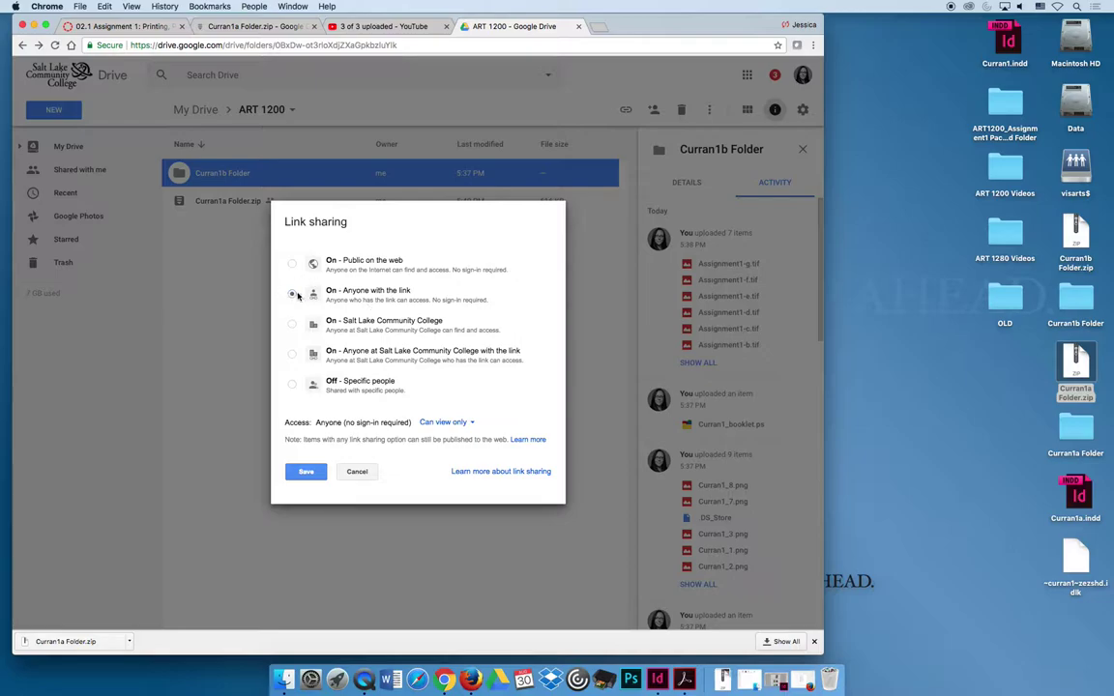
pyautogui.click(306, 472)
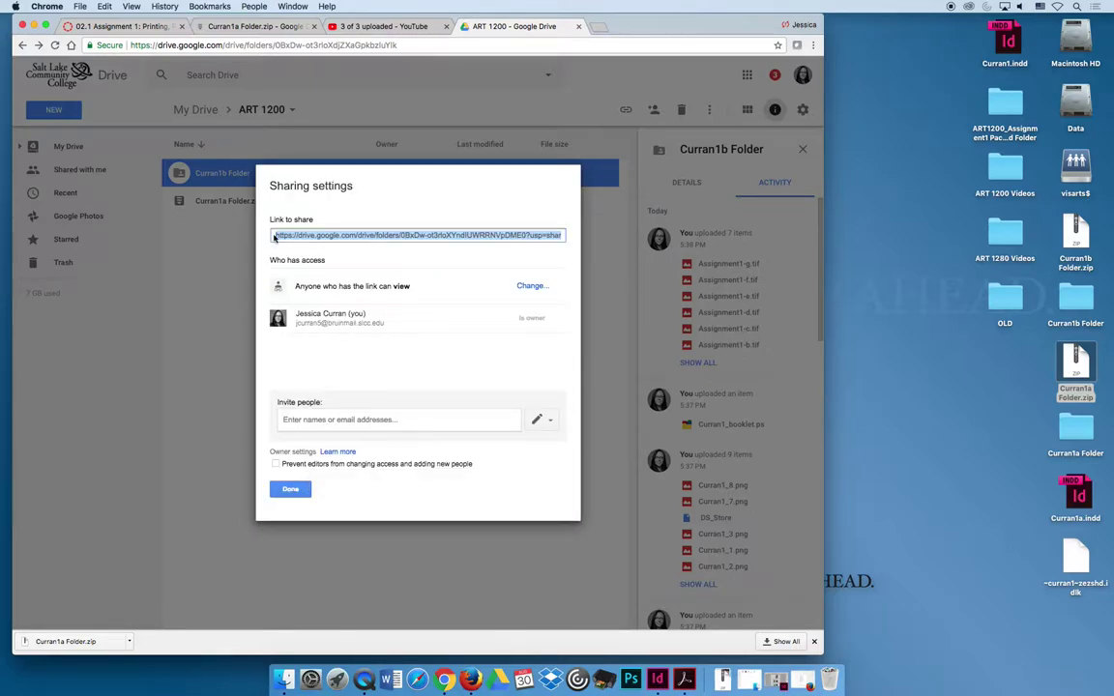
pyautogui.click(291, 489)
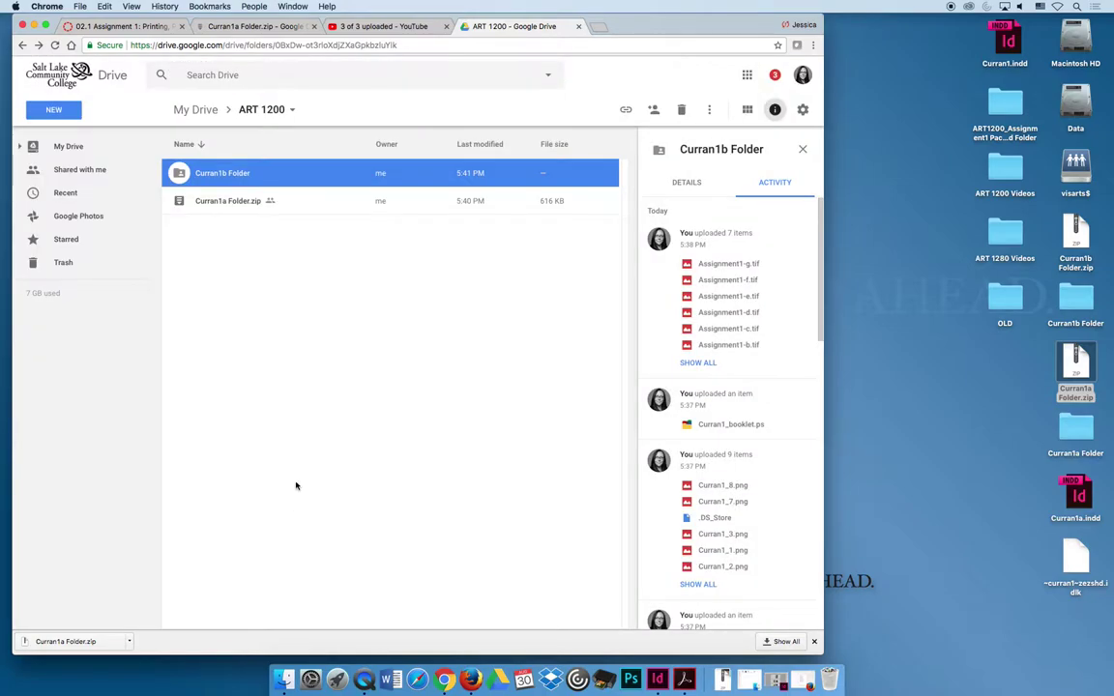
# - Copy Curran1b Folder's shareable link and start a new Canvas resubmission
pyautogui.rightClick(208, 175)
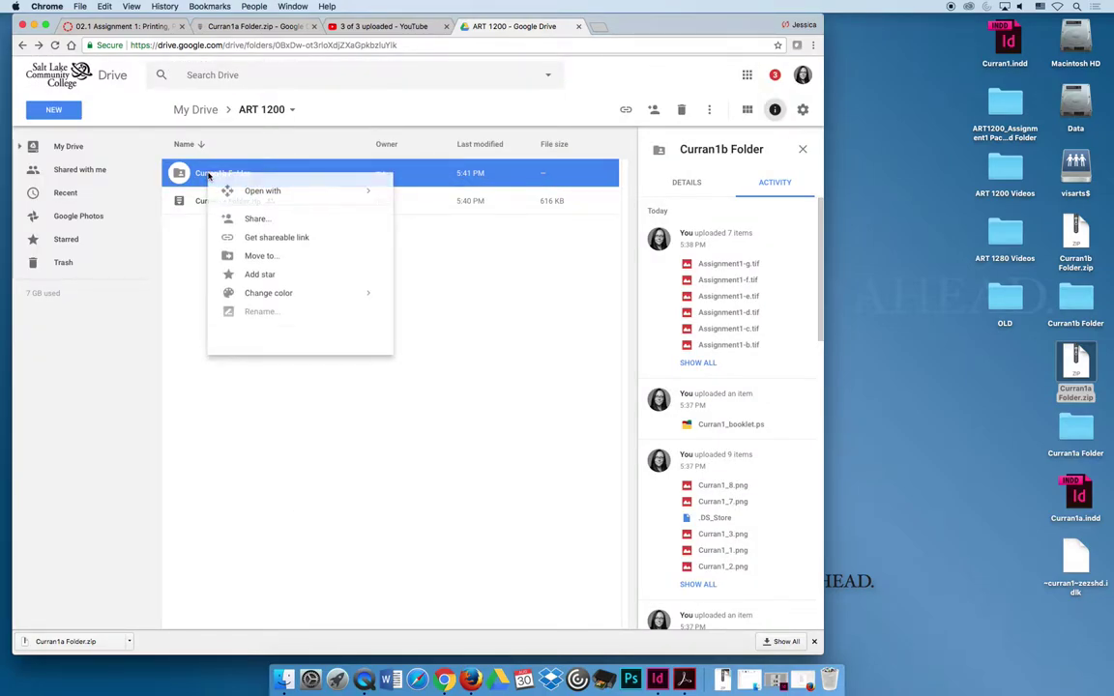
pyautogui.click(278, 238)
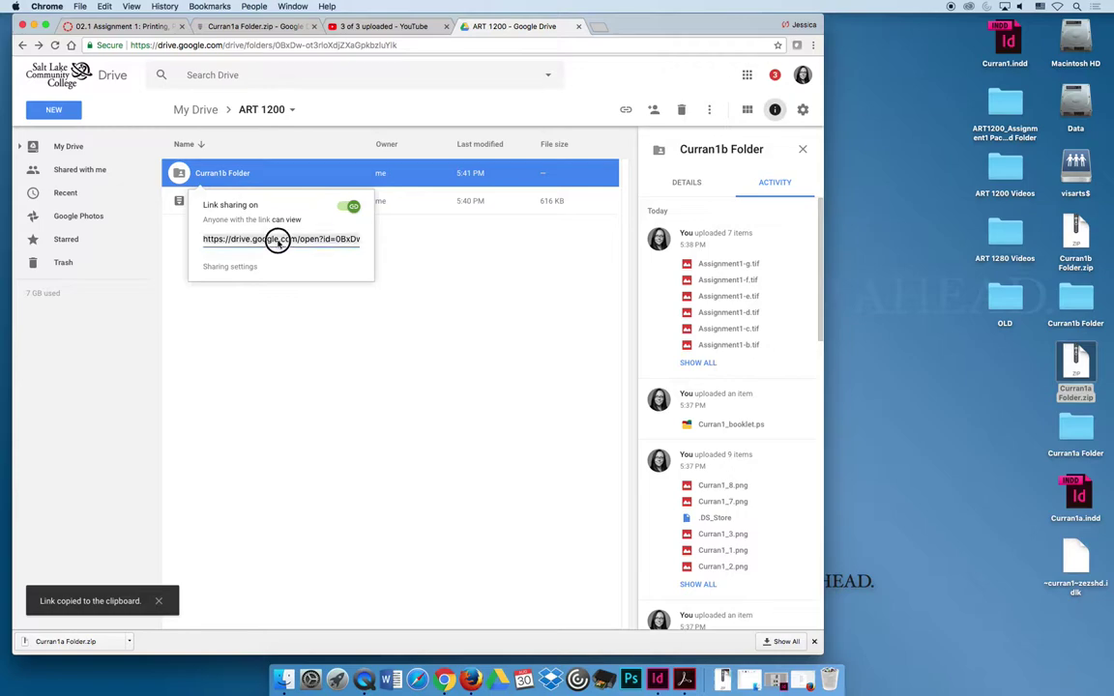
pyautogui.click(175, 26)
pyautogui.click(543, 147)
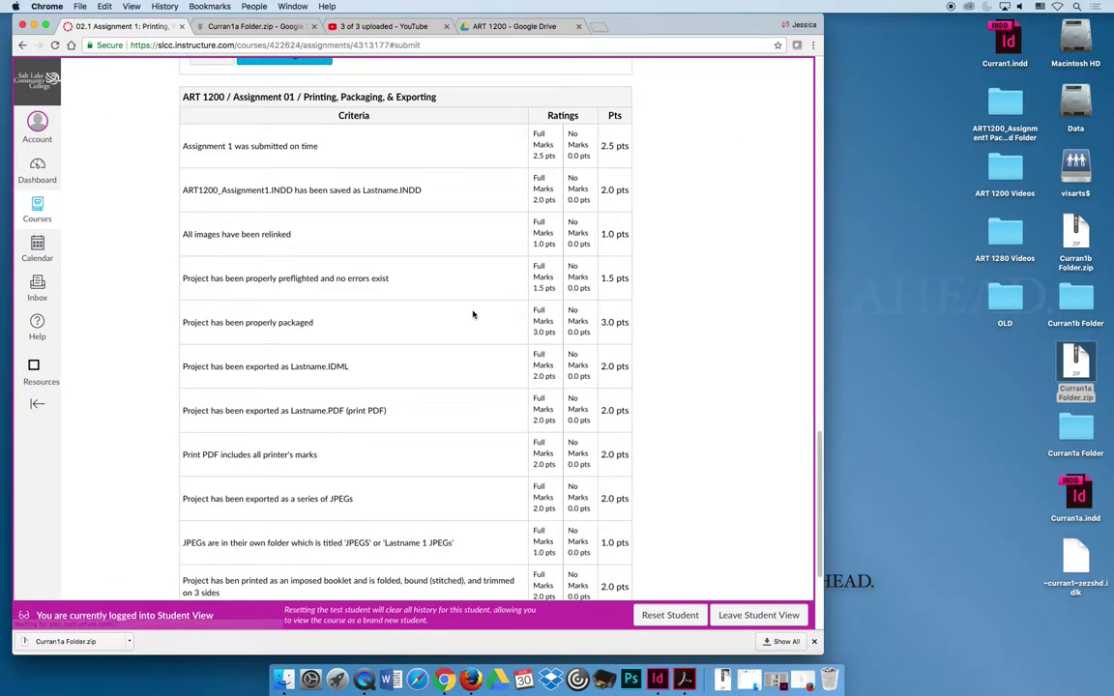
# - Submit the Curran1b Folder Drive link as a Website URL and open Submission Details
pyautogui.scroll(-2, 473, 315)
pyautogui.scroll(6, 473, 314)
pyautogui.click(268, 282)
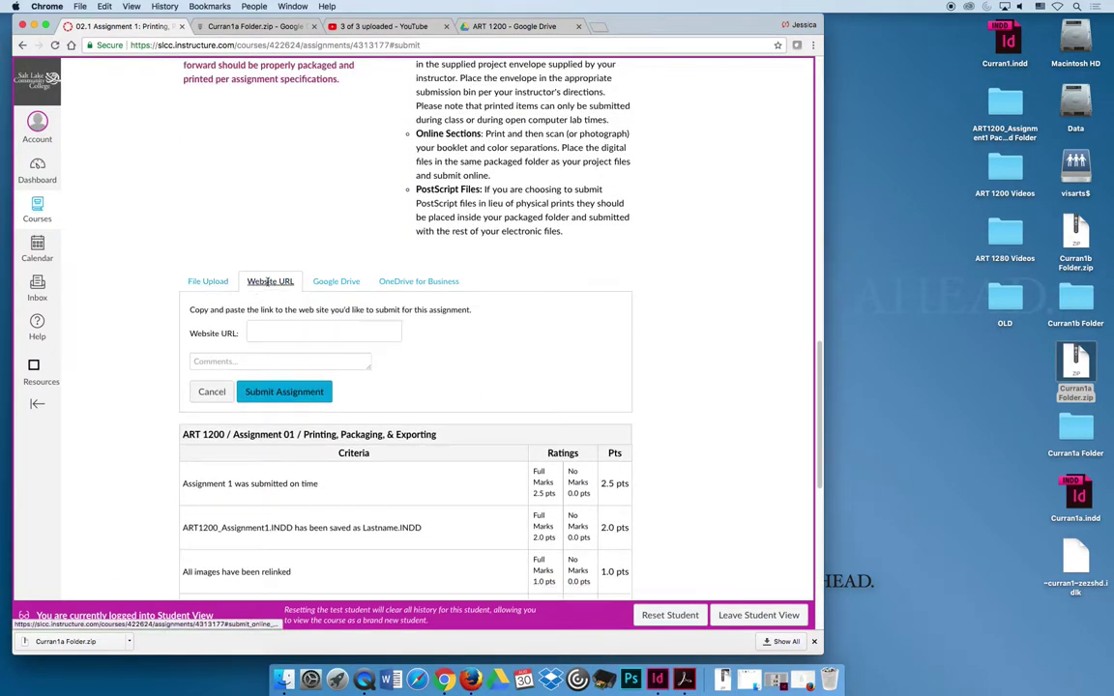
pyautogui.click(319, 333)
pyautogui.press('super+v')
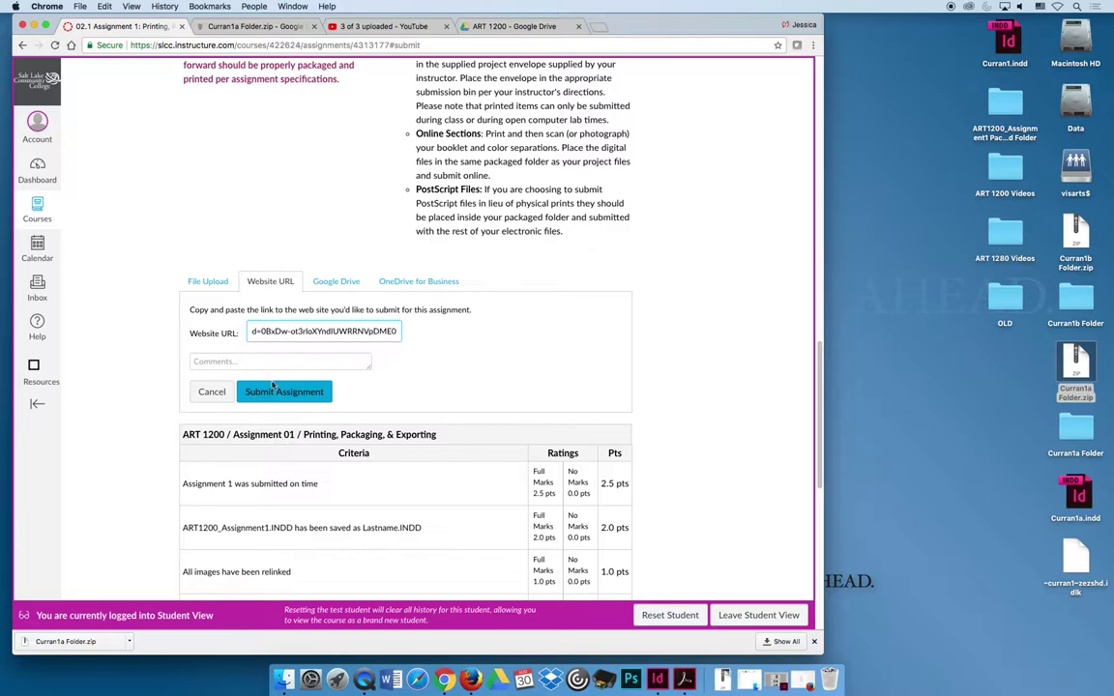
pyautogui.click(253, 390)
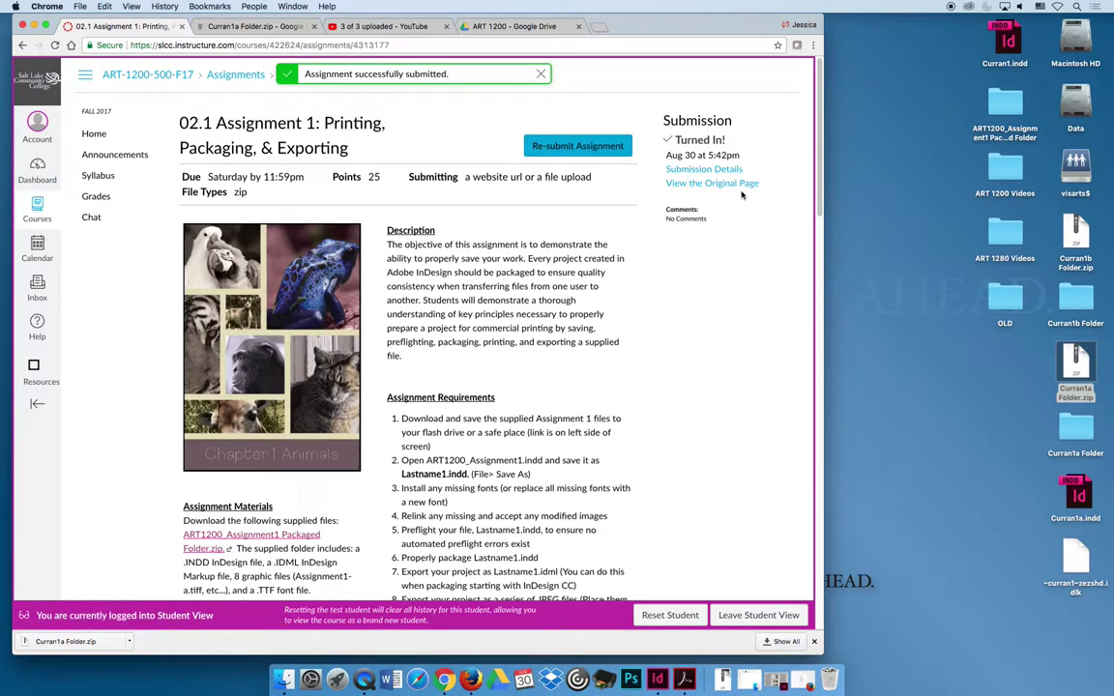
pyautogui.click(703, 169)
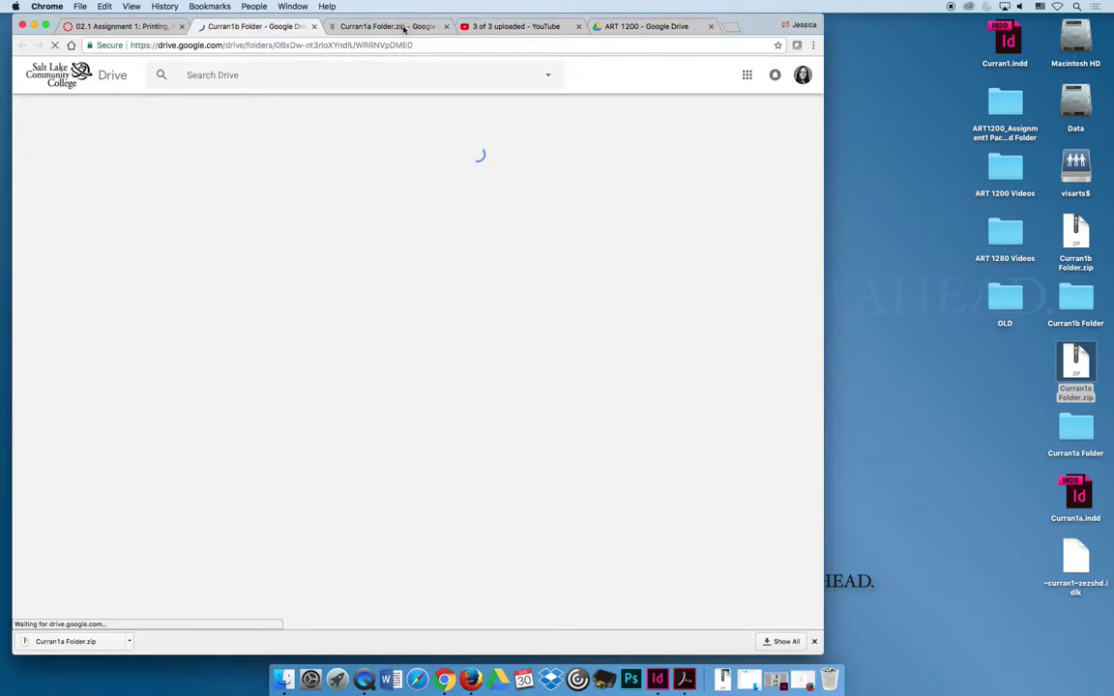
# - Switch to the Curran1b Folder tab and download the whole folder as a zip
pyautogui.click(401, 26)
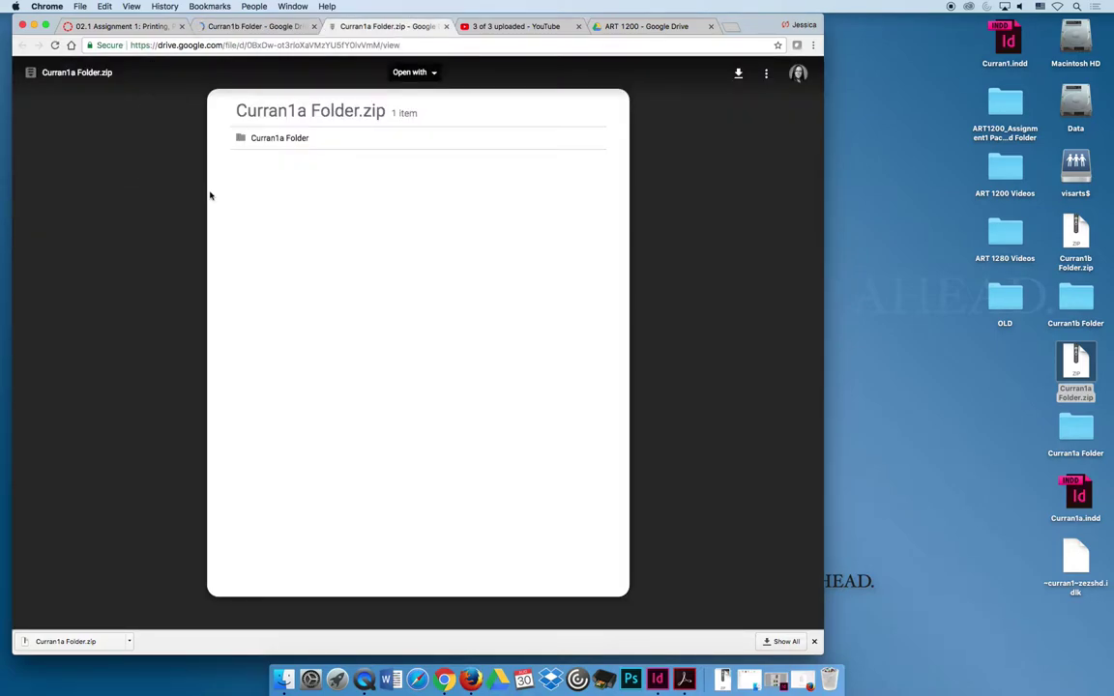
pyautogui.click(253, 26)
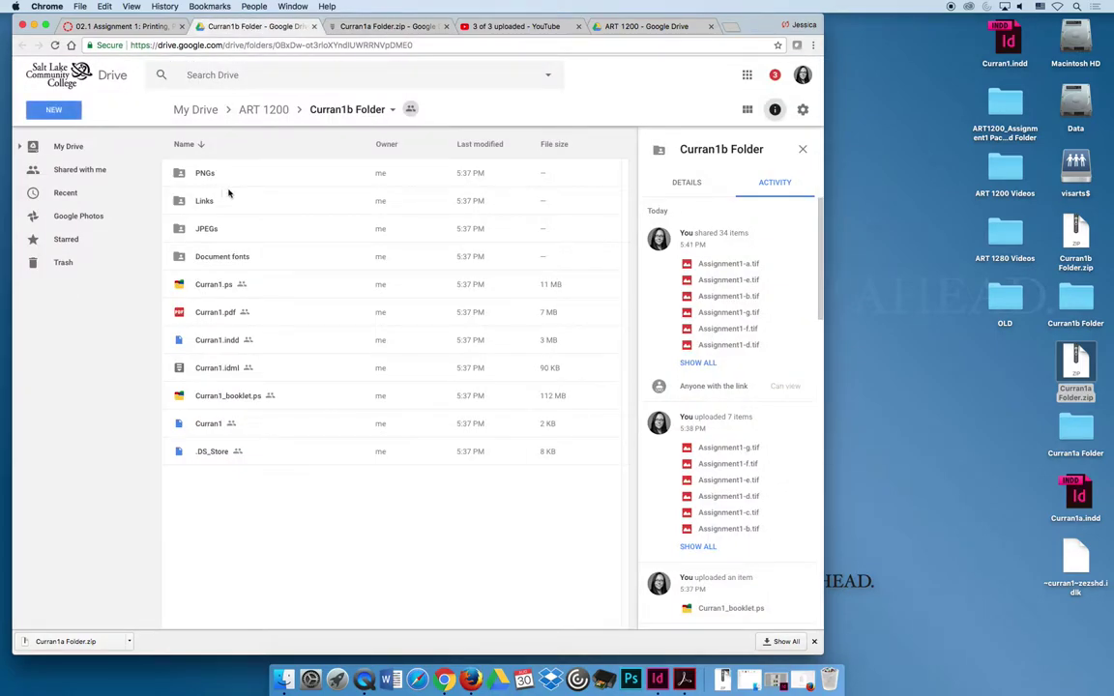
pyautogui.click(322, 114)
pyautogui.click(382, 115)
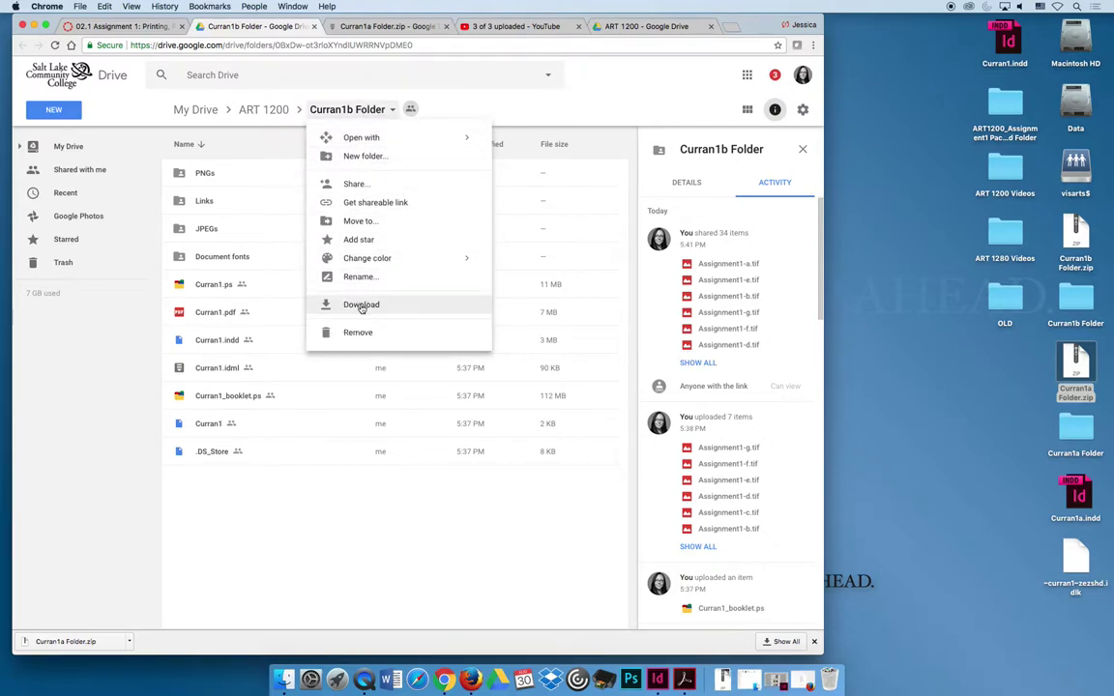
pyautogui.click(331, 303)
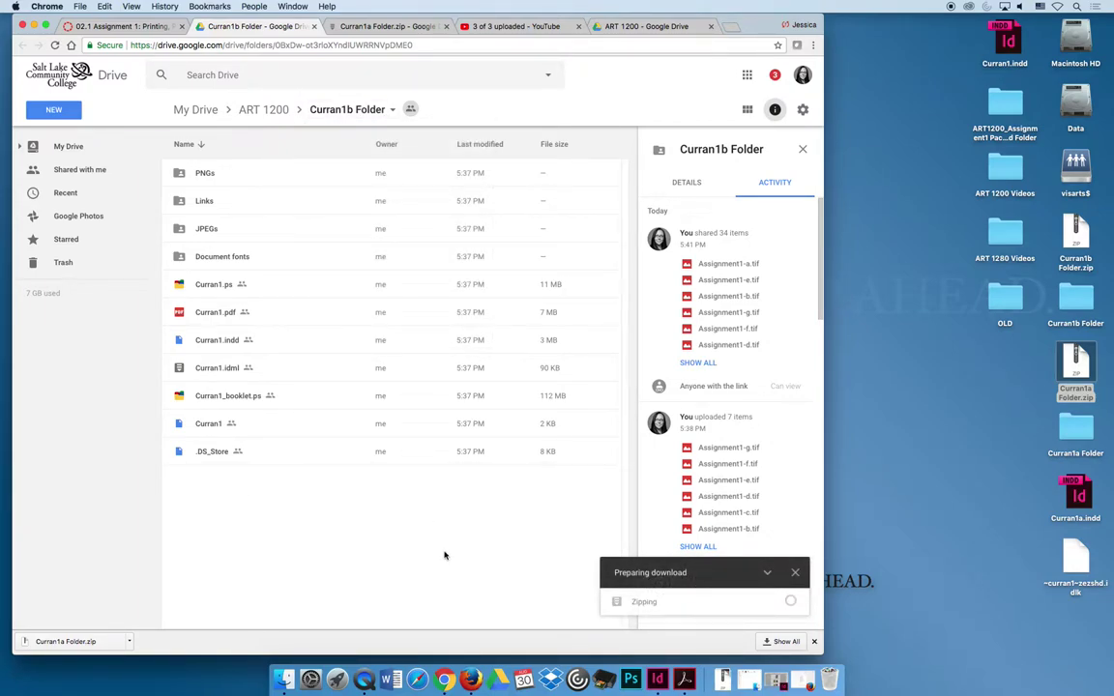